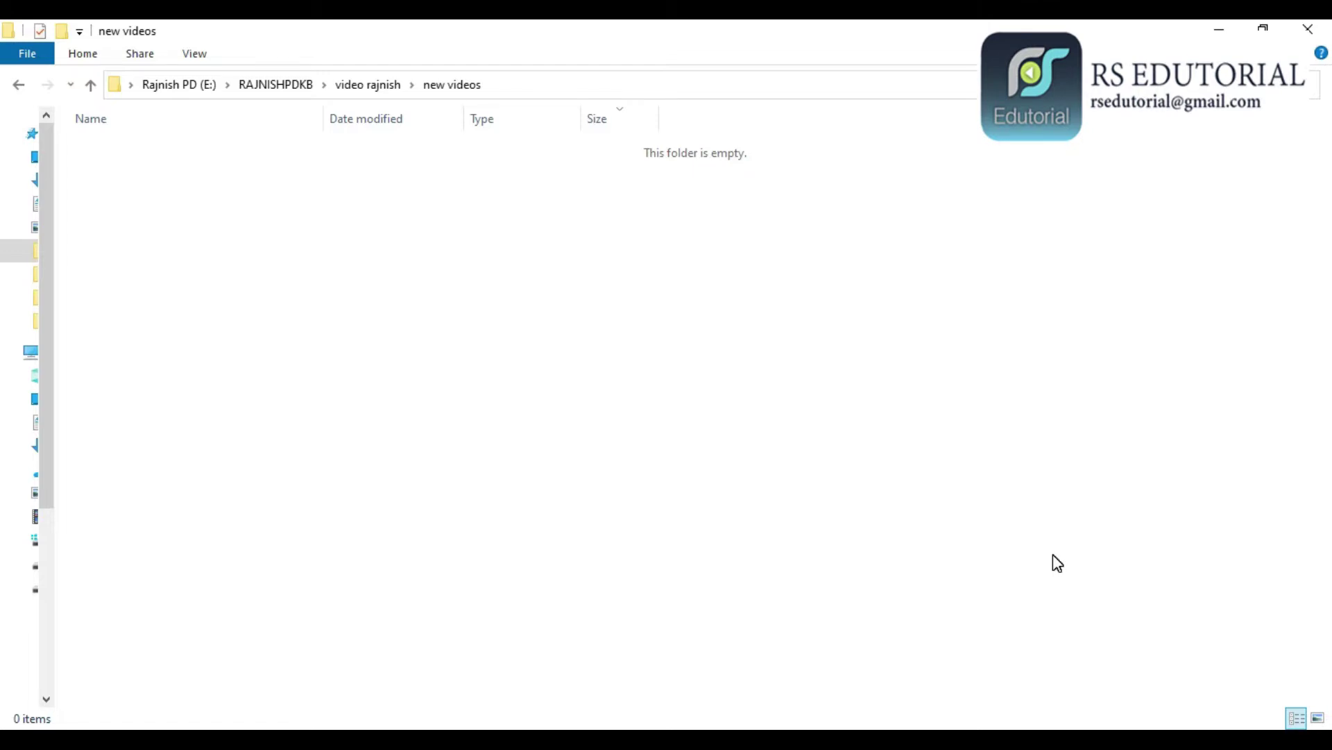
# Switch to the Formulas workbook in Excel and examine the Months, Party Names, City, Qty and Product Group columns.
pyautogui.click(791, 473)
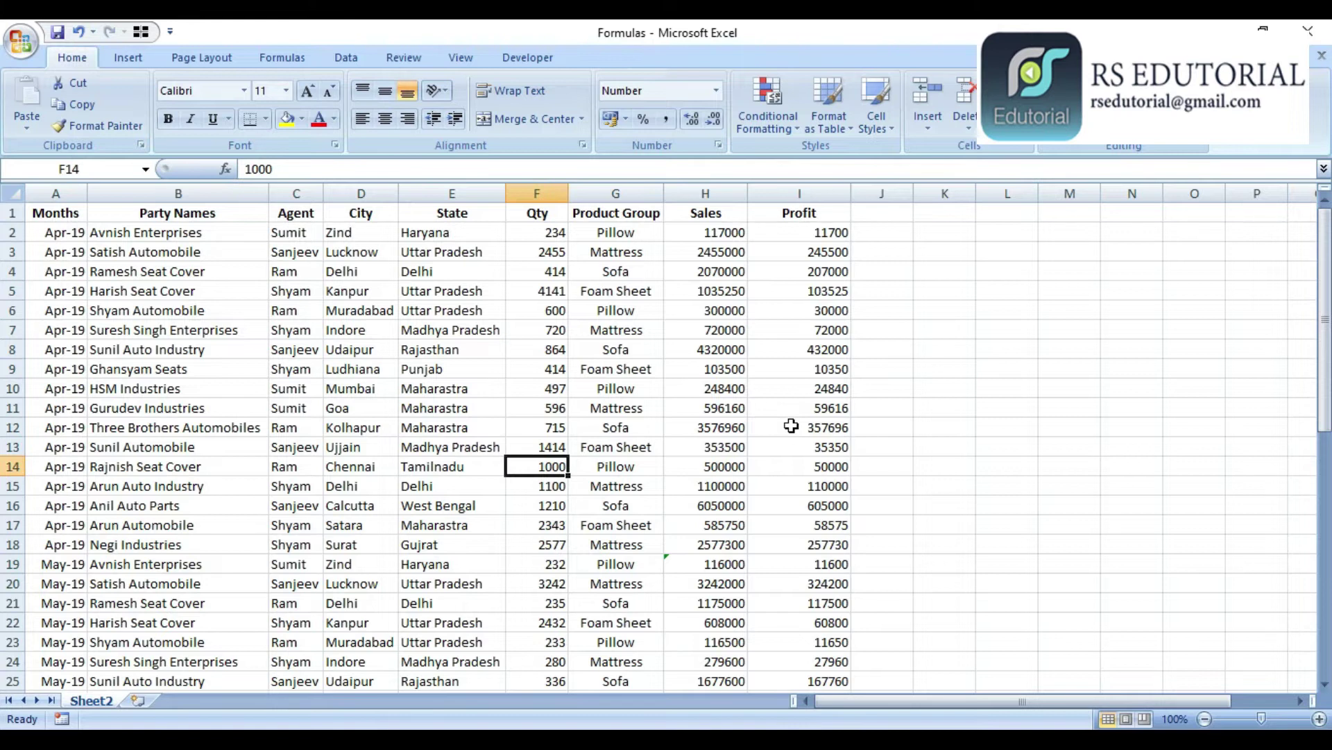
pyautogui.click(115, 251)
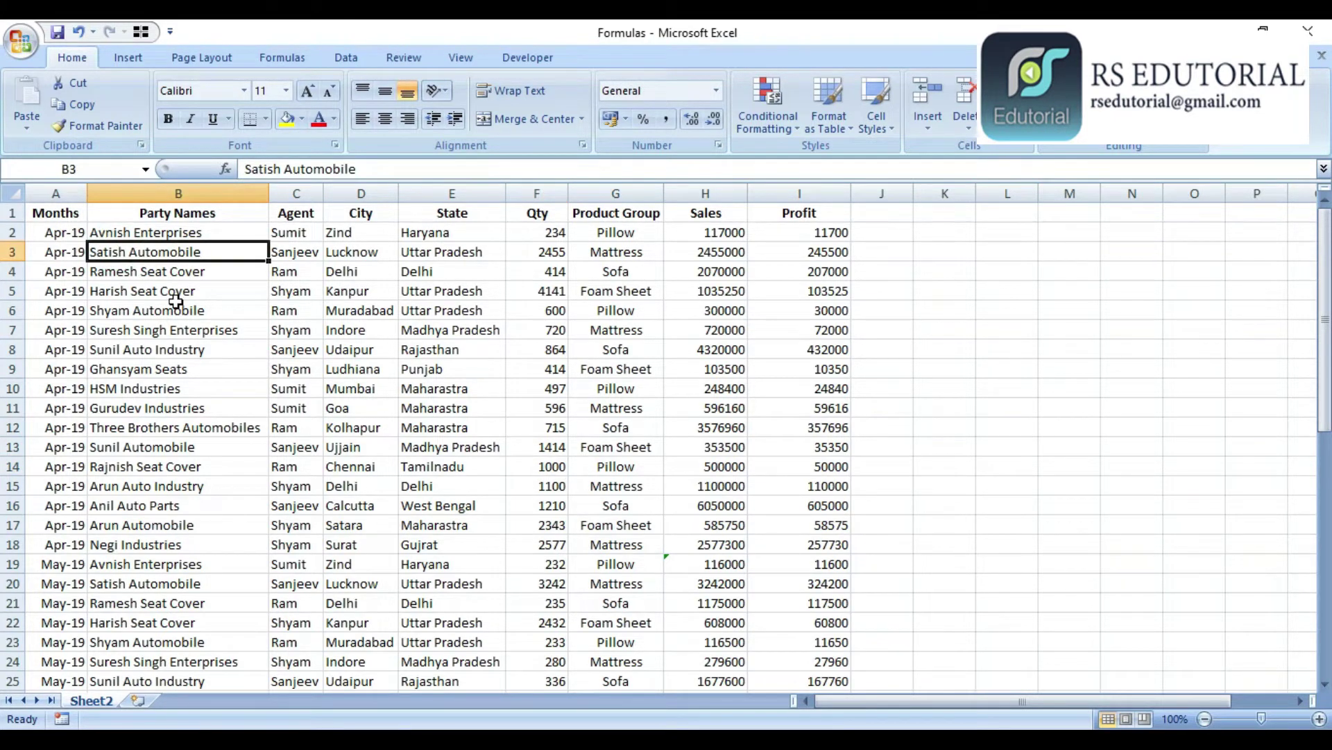
pyautogui.click(77, 352)
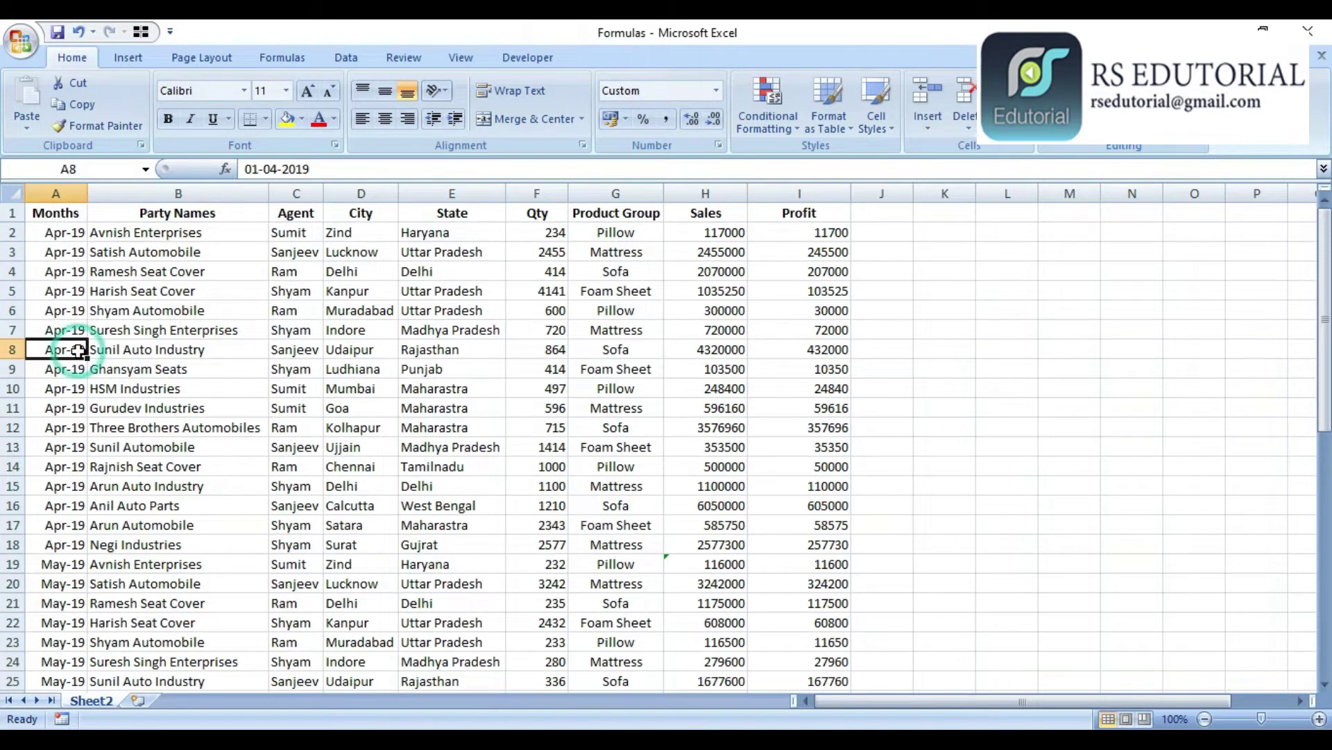
pyautogui.scroll(-17, 77, 351)
pyautogui.scroll(17, 77, 351)
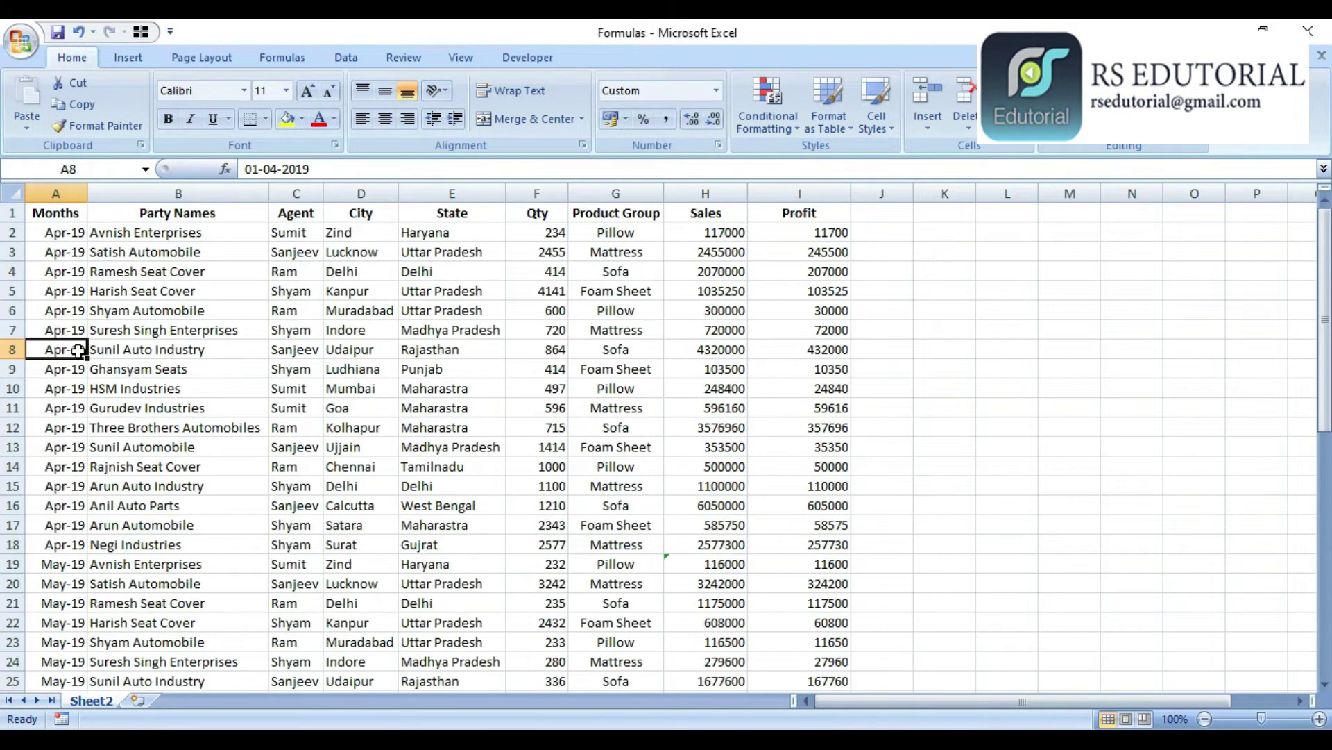
pyautogui.click(173, 273)
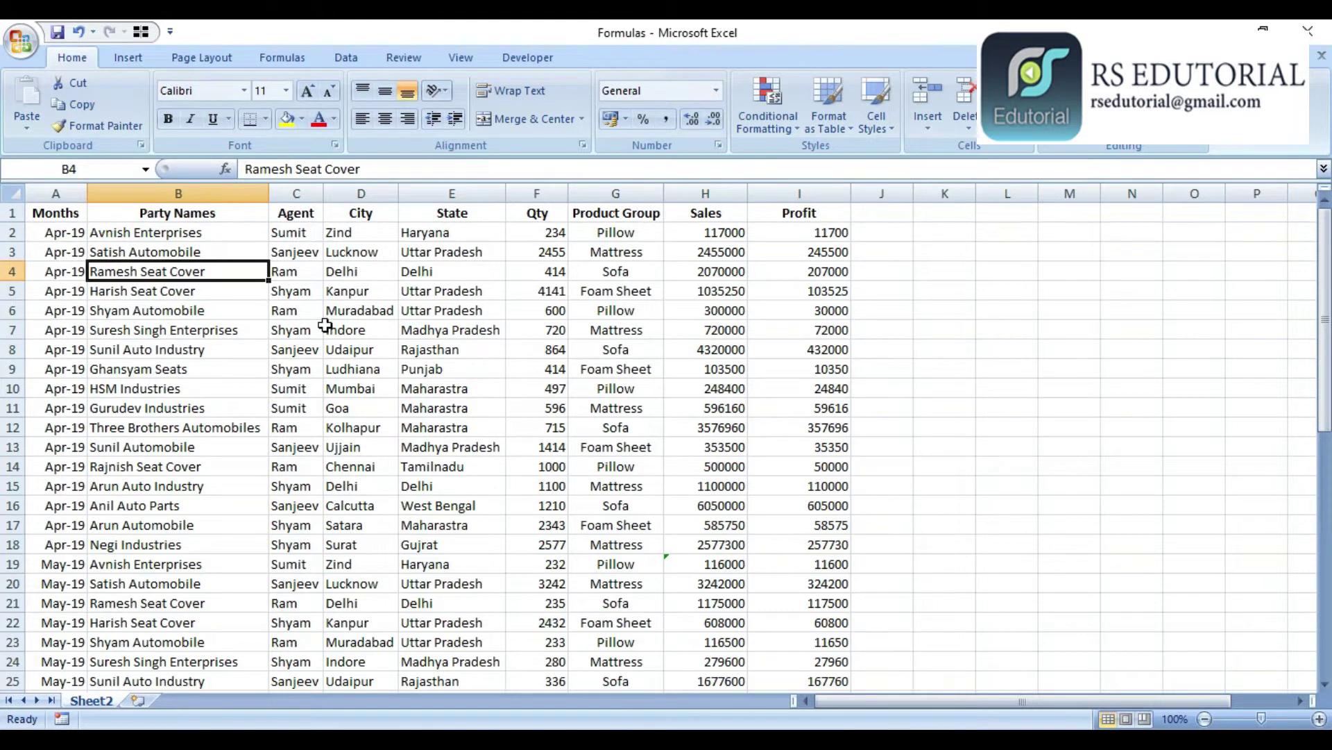
pyautogui.click(383, 267)
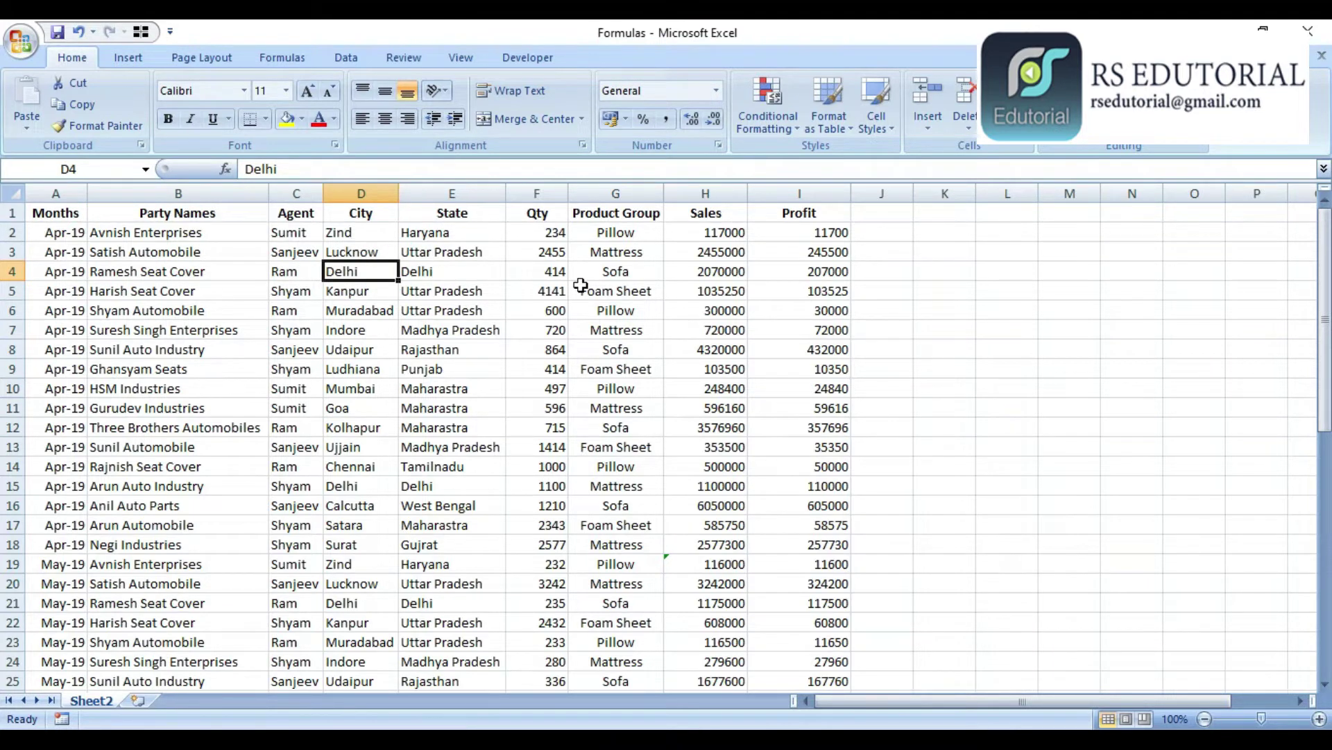
pyautogui.click(547, 239)
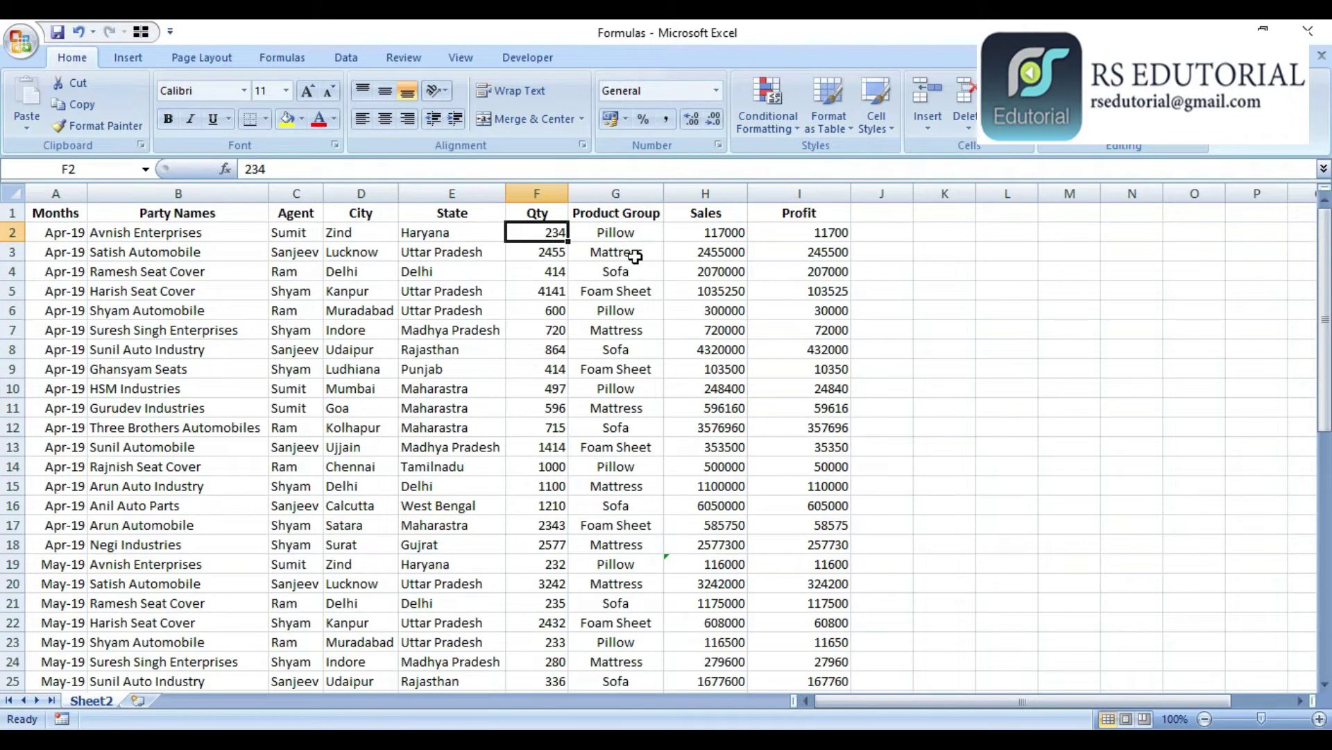
pyautogui.click(633, 234)
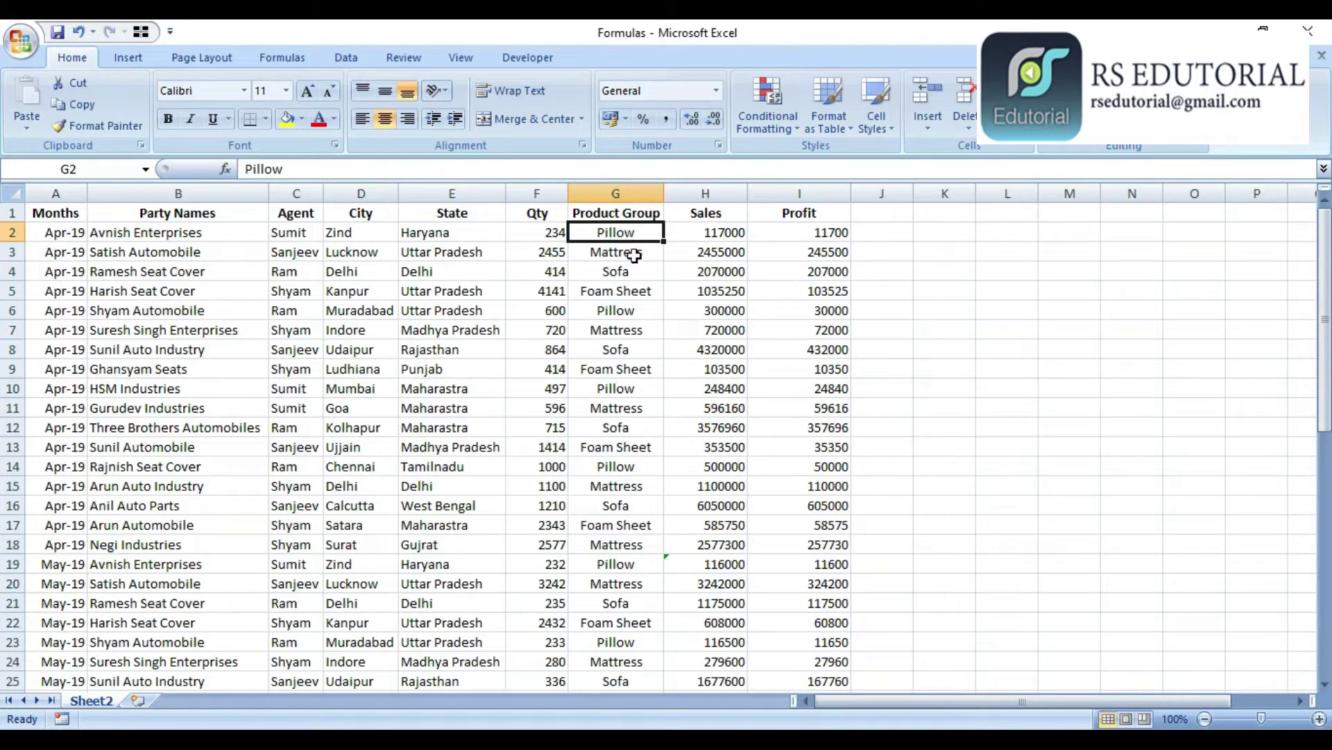
pyautogui.click(634, 266)
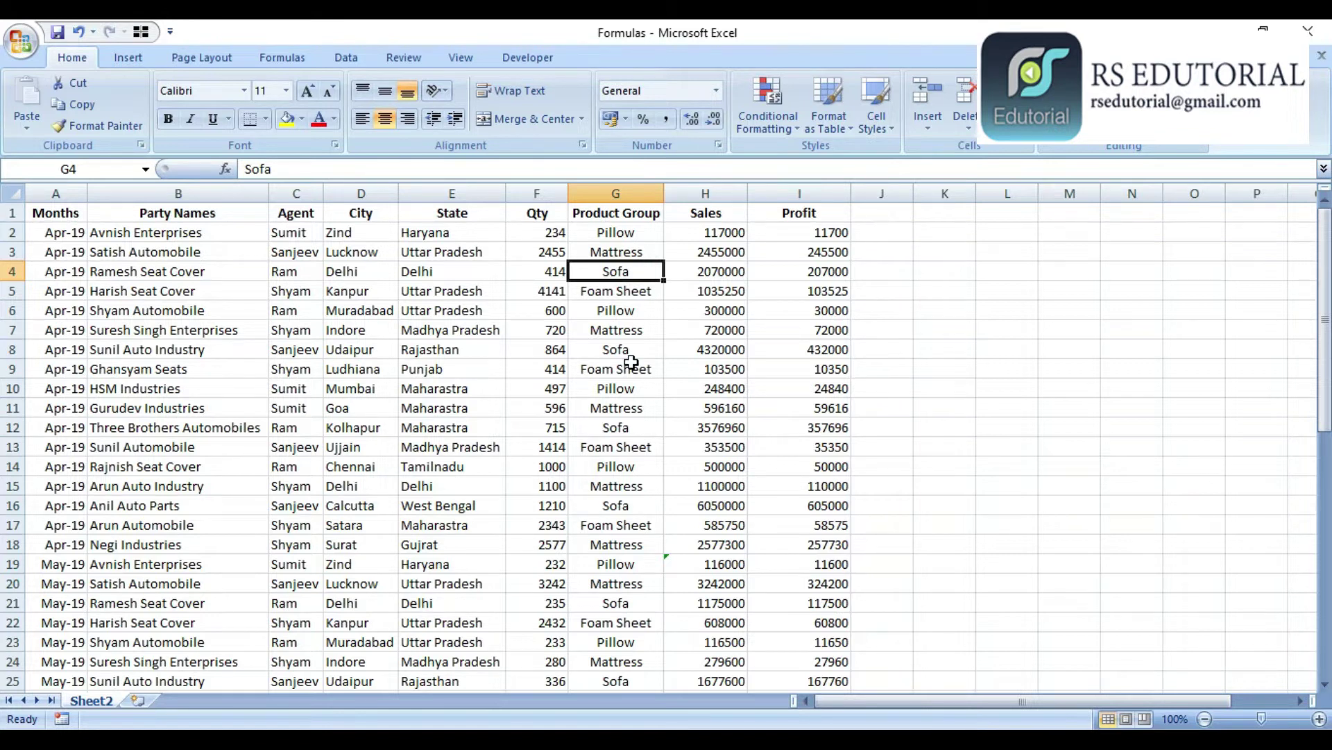
# Examine the entries and formulas in the Sales and Profit columns of Sheet2.
pyautogui.click(689, 290)
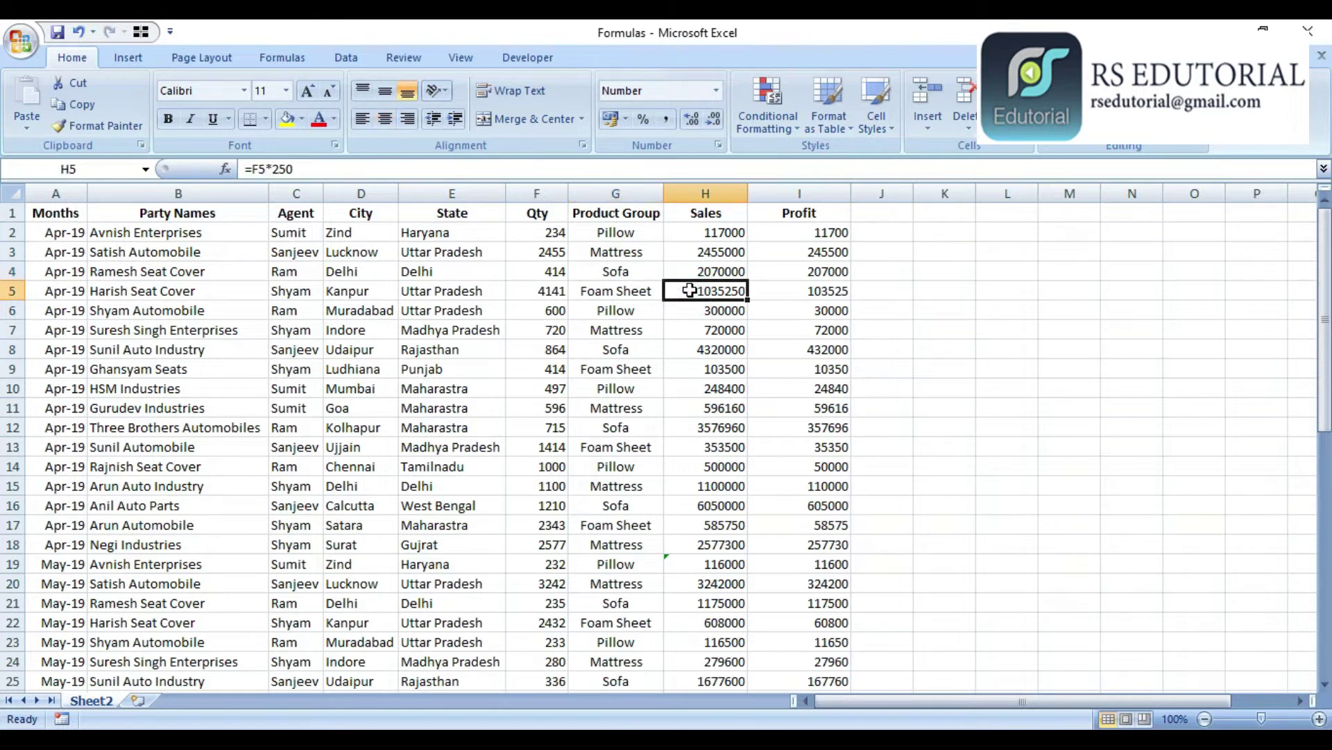
pyautogui.click(735, 208)
pyautogui.click(864, 235)
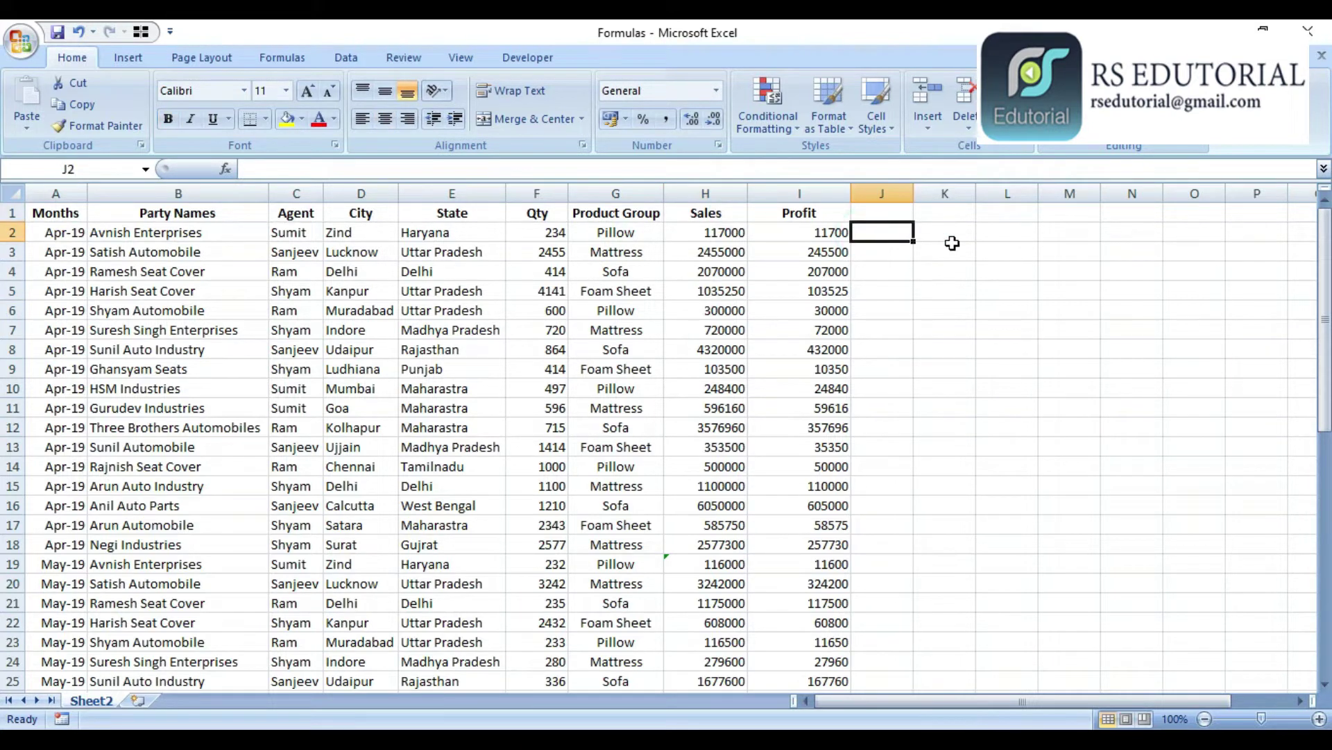
pyautogui.click(719, 250)
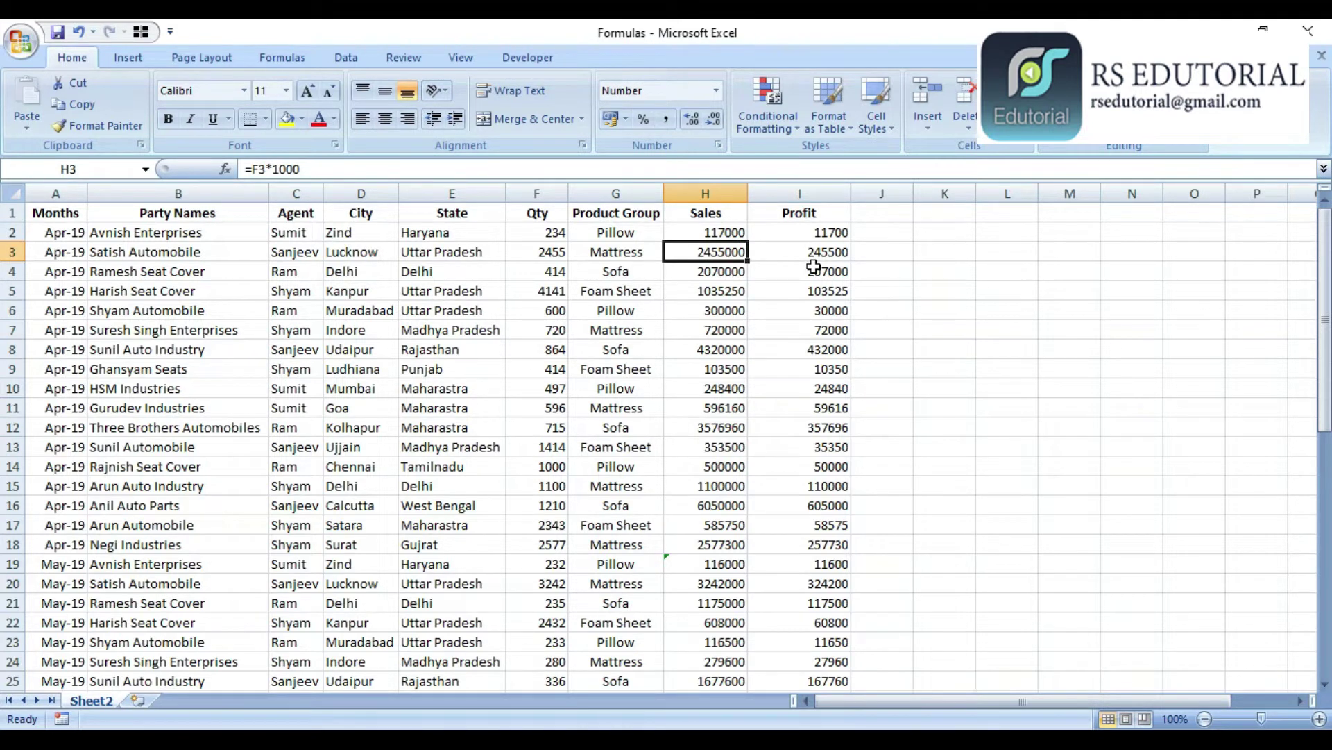
pyautogui.click(819, 314)
pyautogui.click(930, 270)
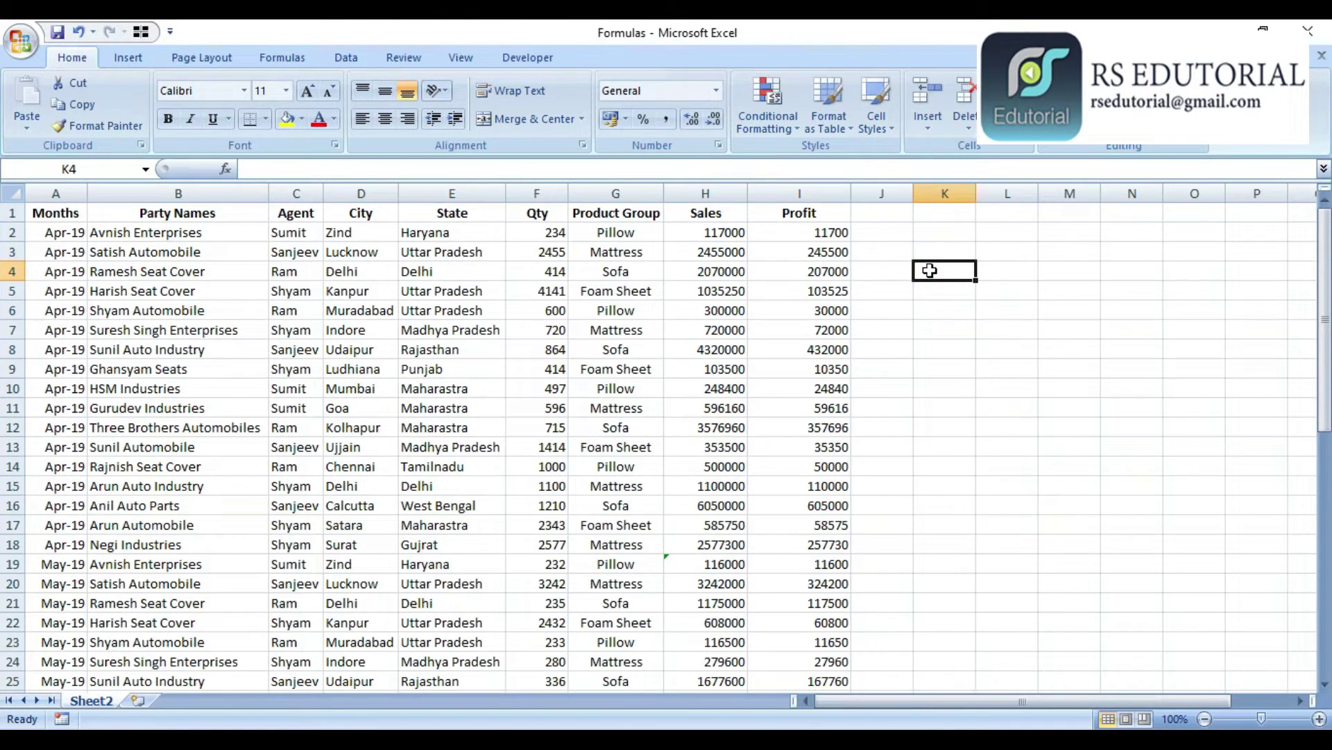
pyautogui.click(798, 290)
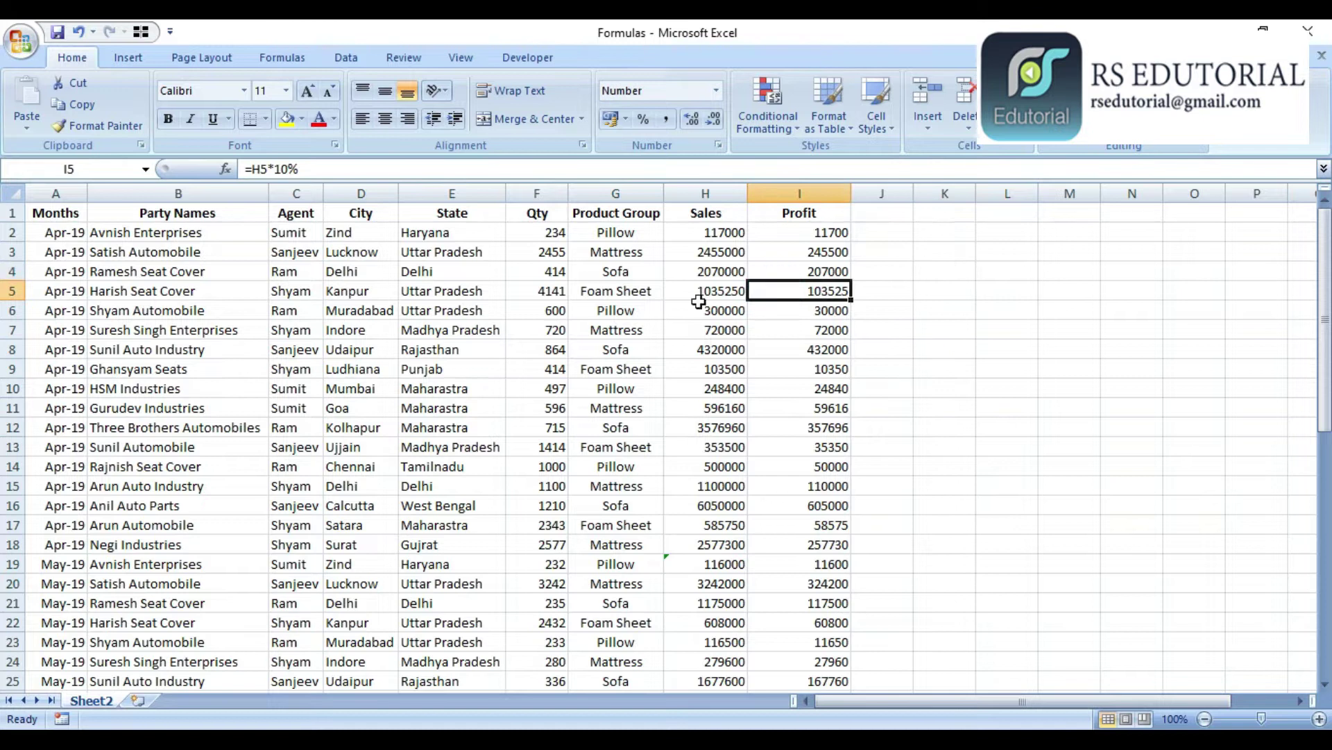
pyautogui.click(672, 368)
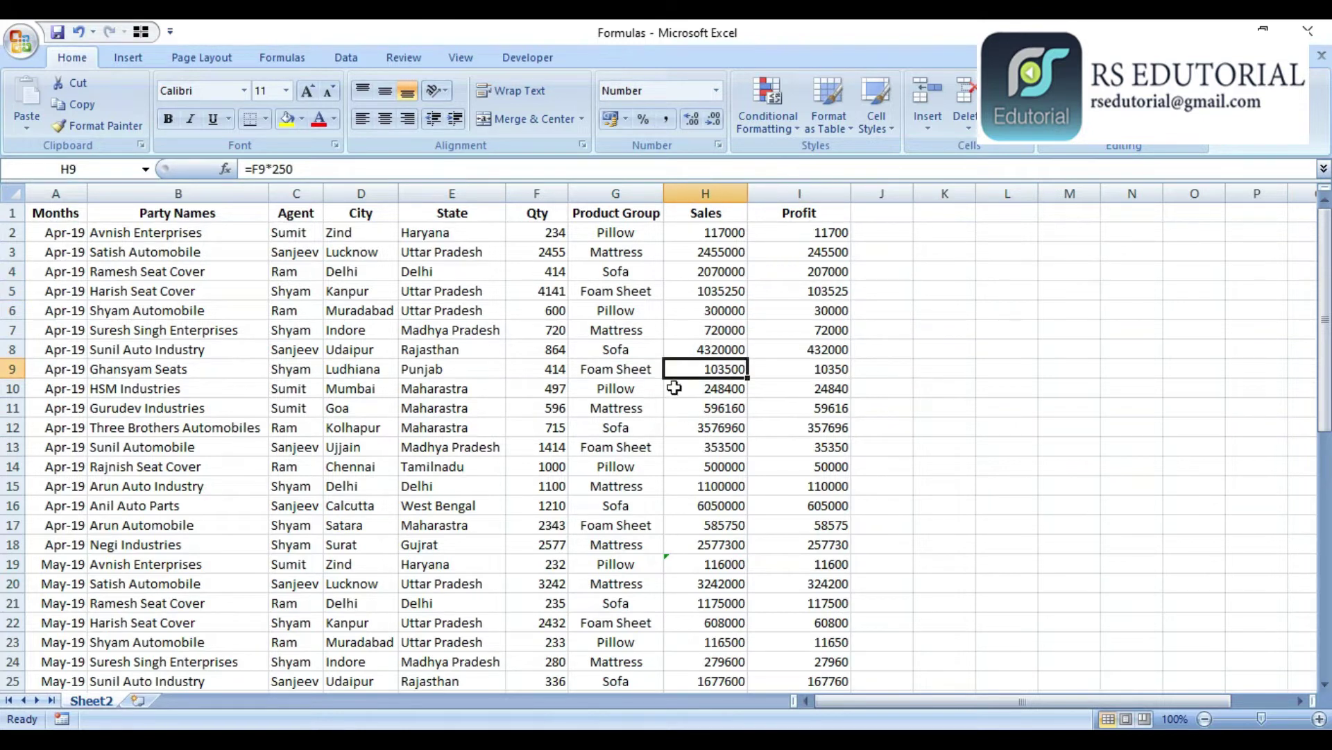
pyautogui.click(819, 467)
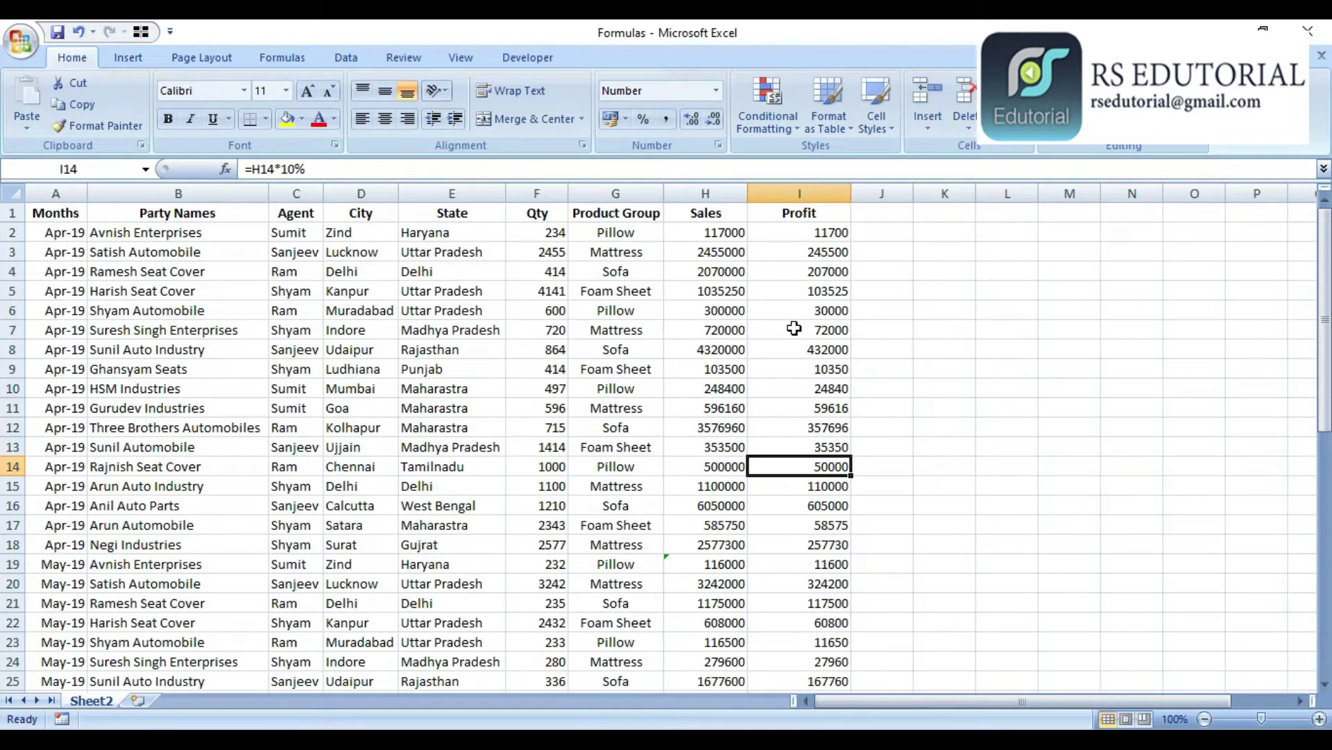
pyautogui.click(694, 367)
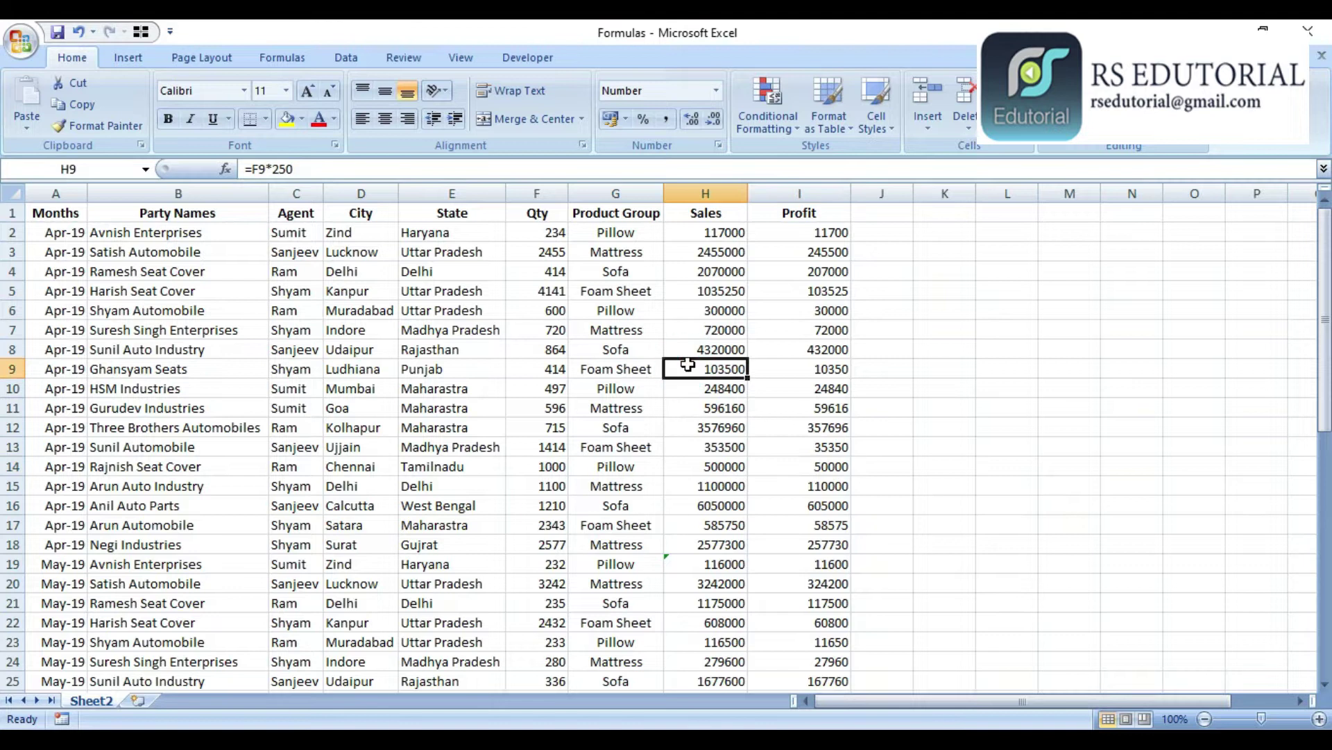
# Create a PivotTable from the data range Sheet2!$A$1:$I$52 on a new worksheet.
pyautogui.click(141, 52)
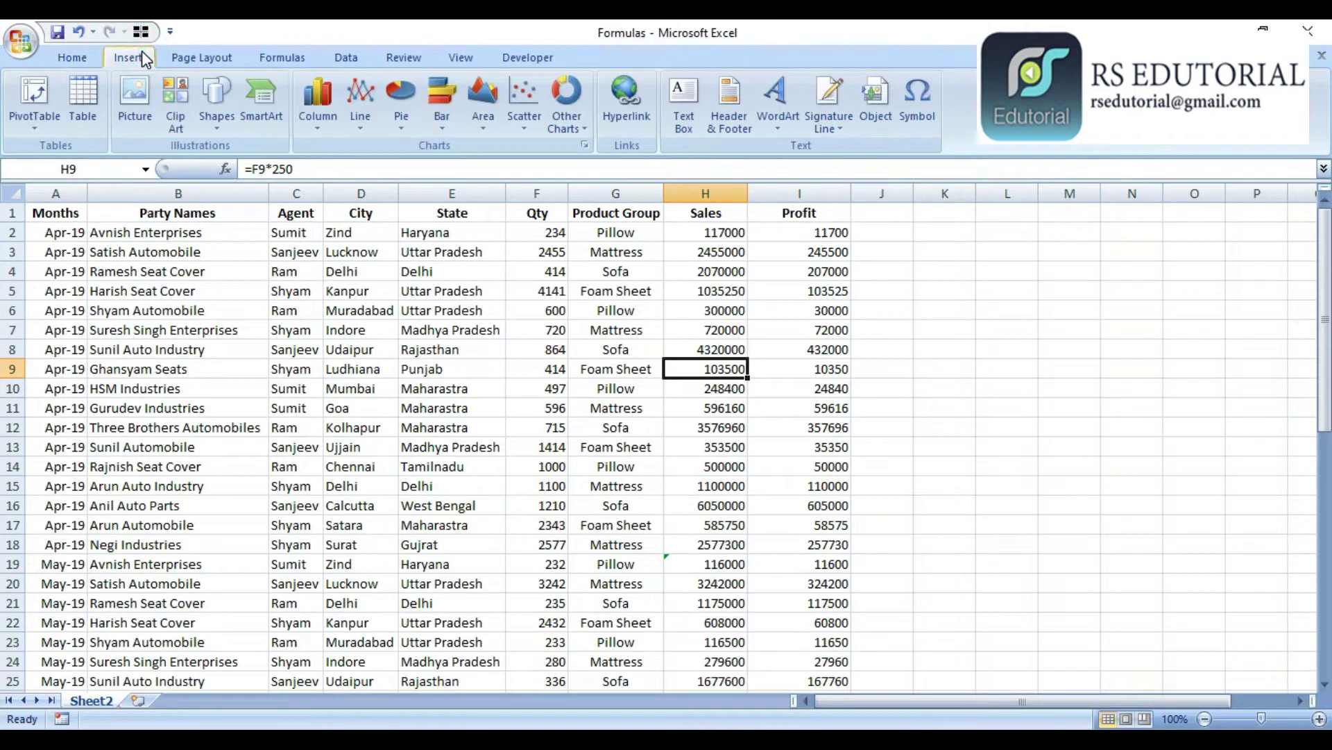
pyautogui.click(32, 131)
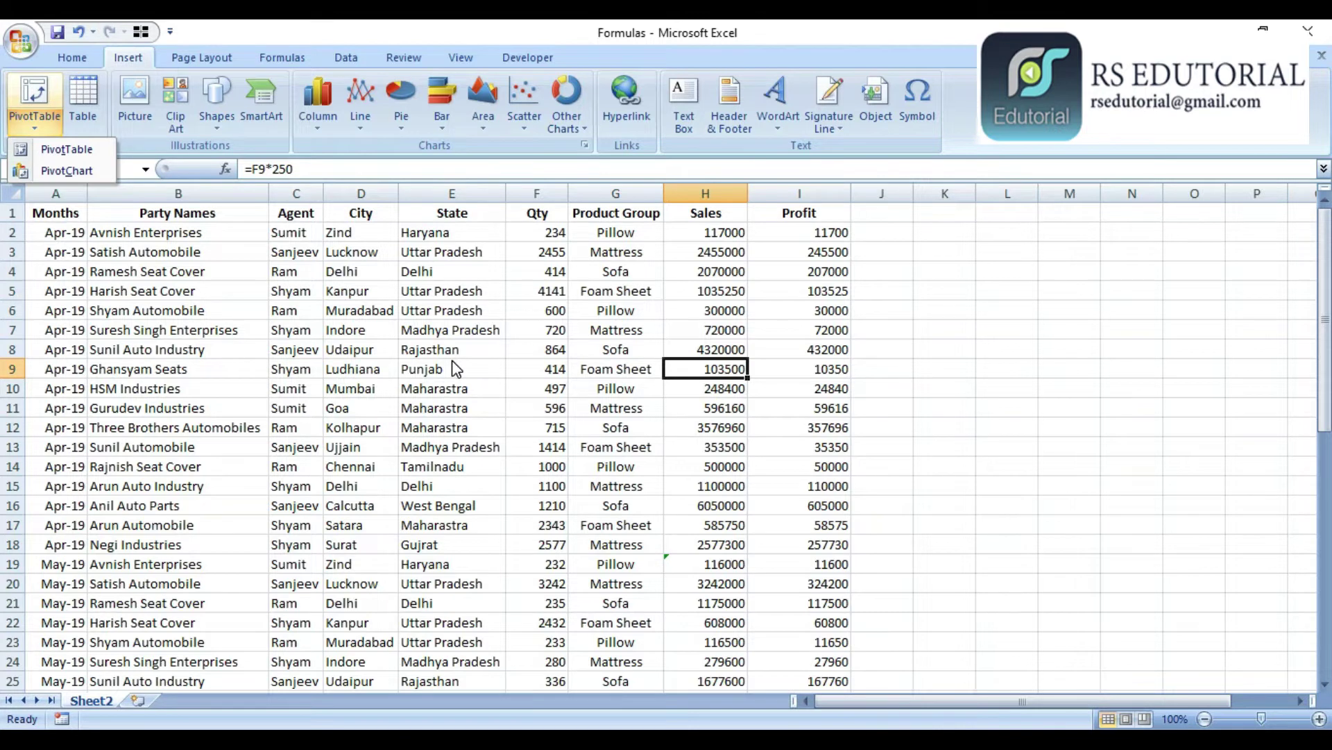
pyautogui.click(62, 157)
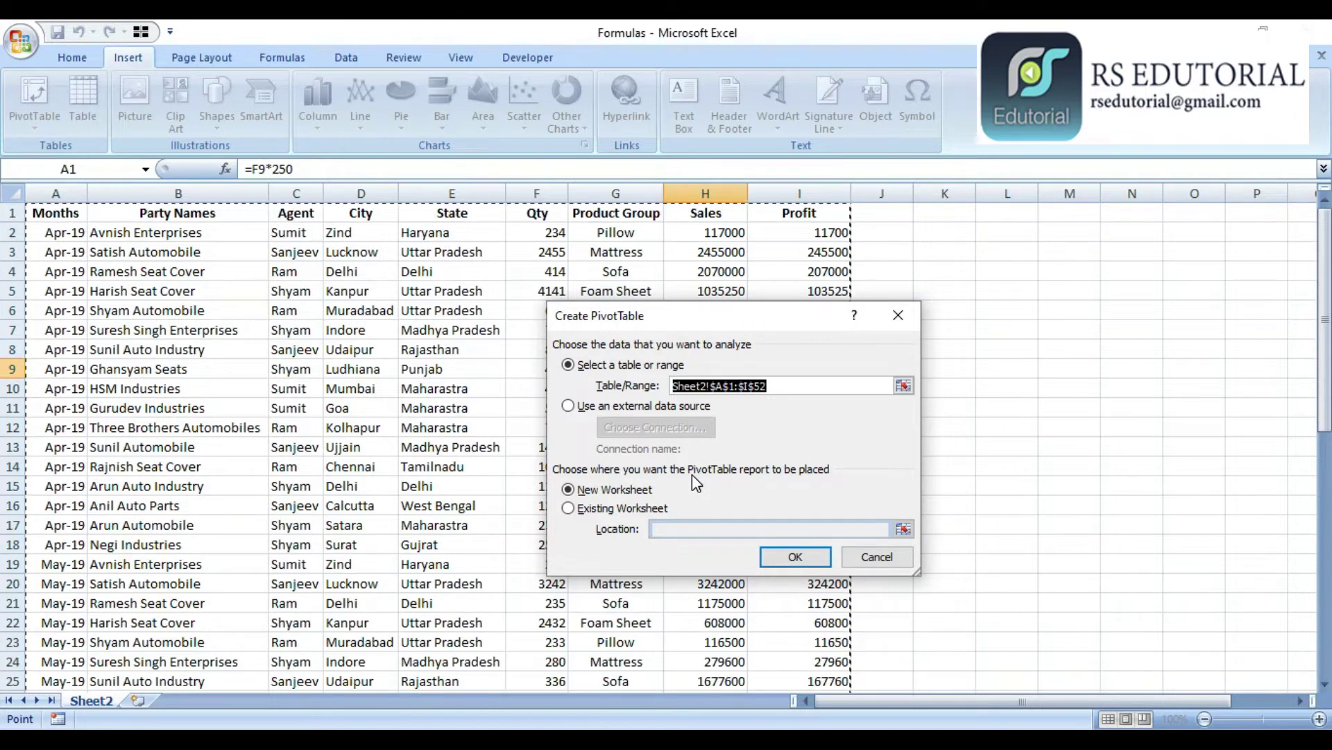
pyautogui.click(770, 556)
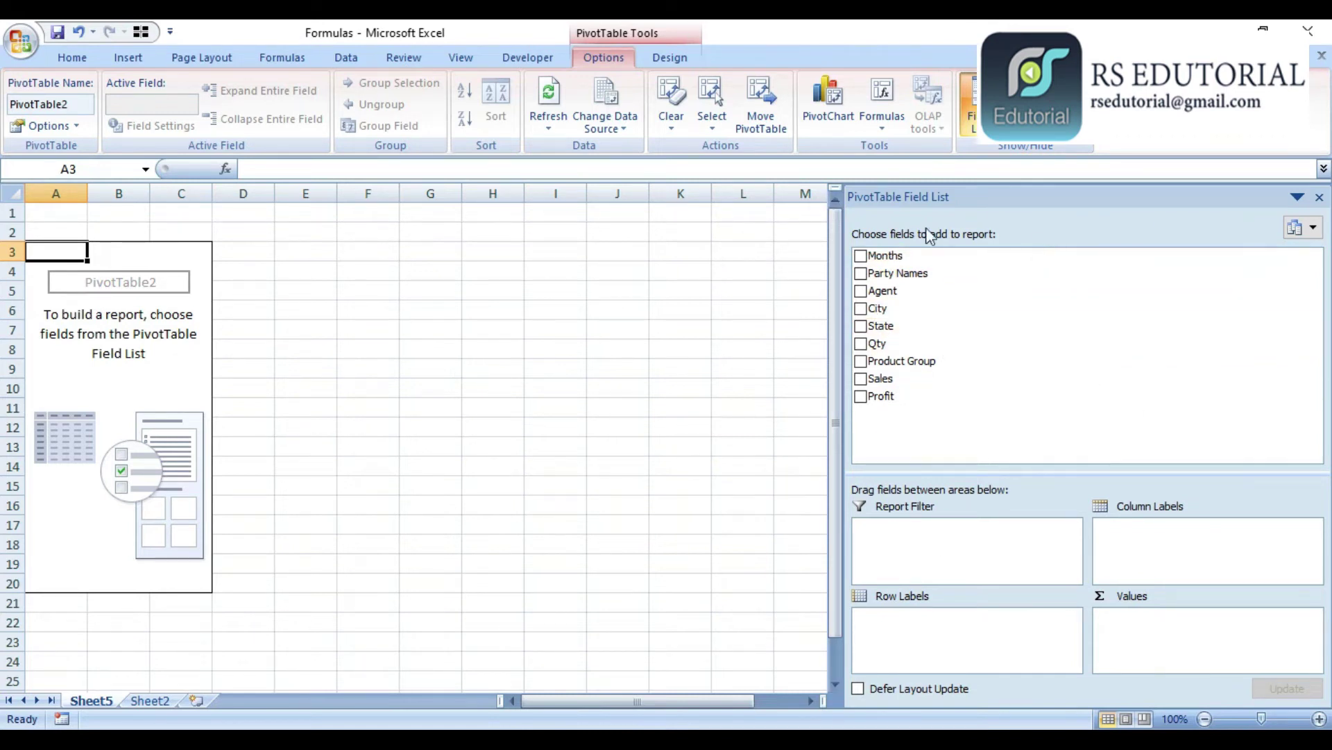
pyautogui.click(150, 700)
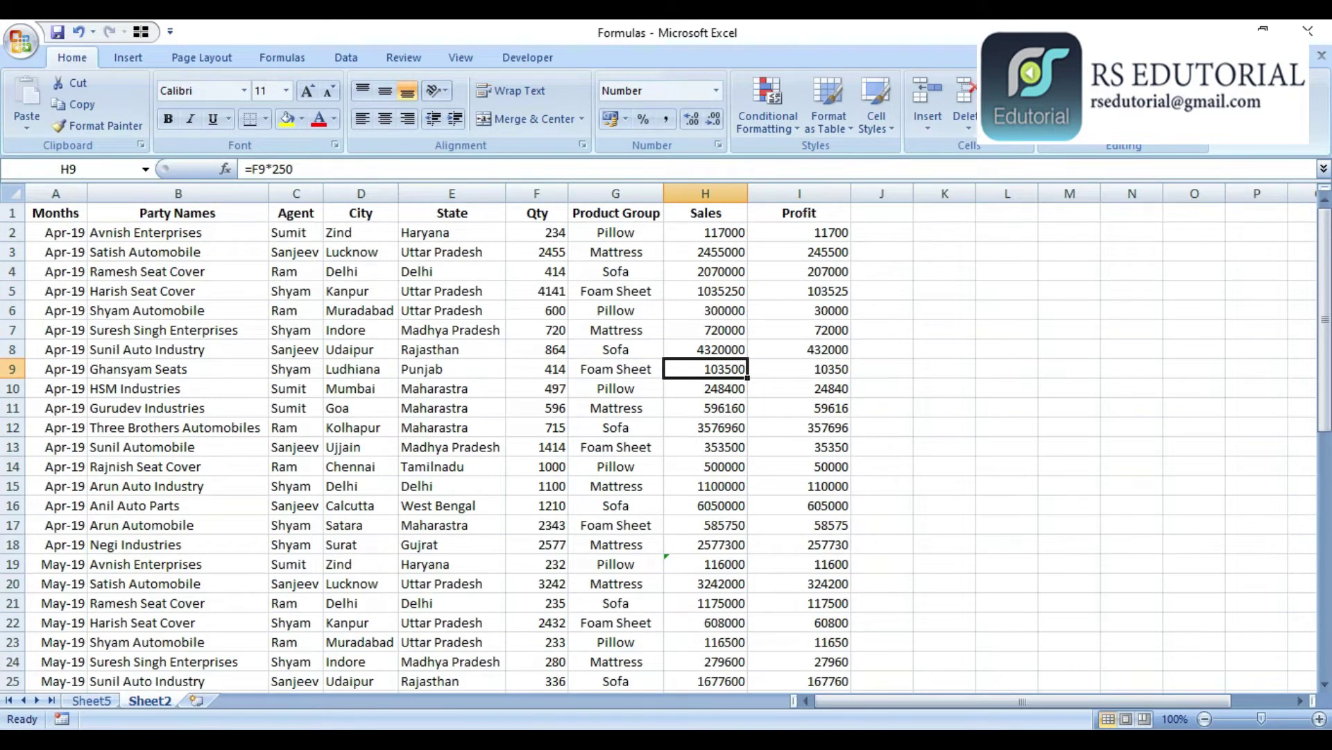
pyautogui.click(91, 701)
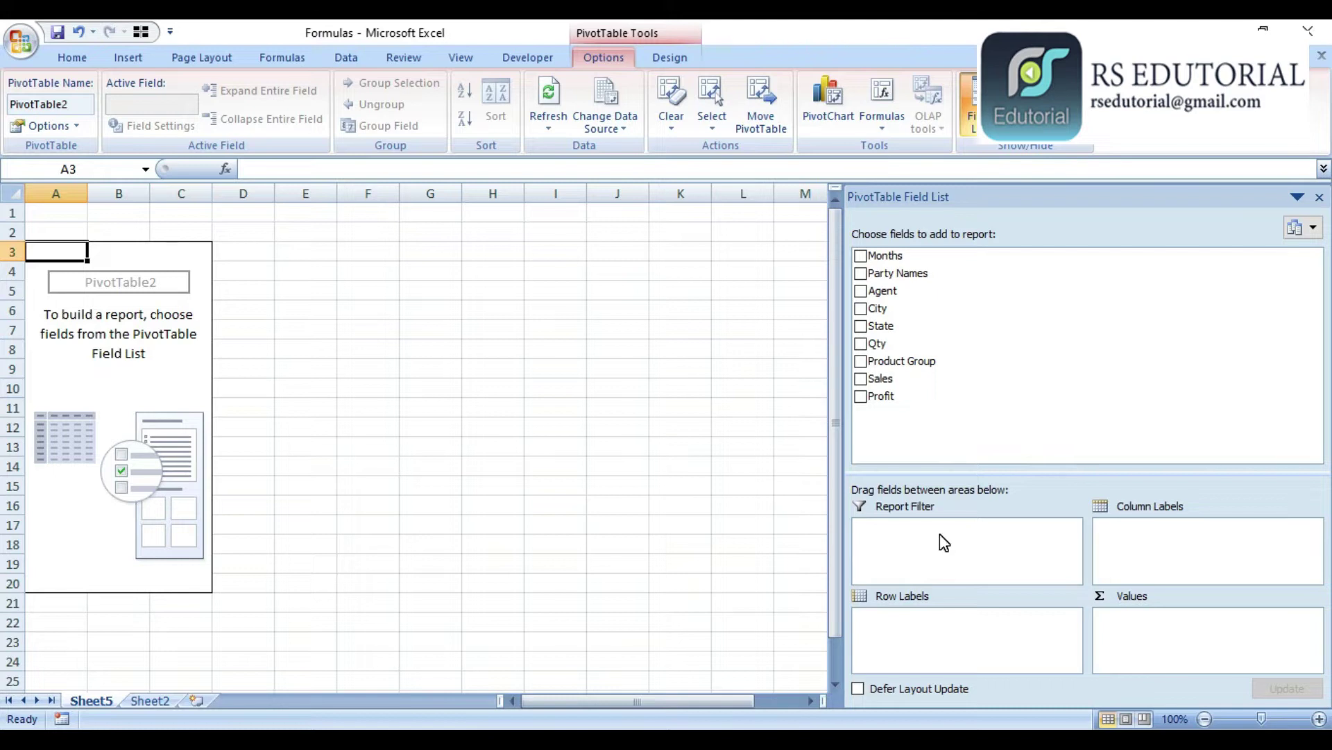
pyautogui.click(1157, 541)
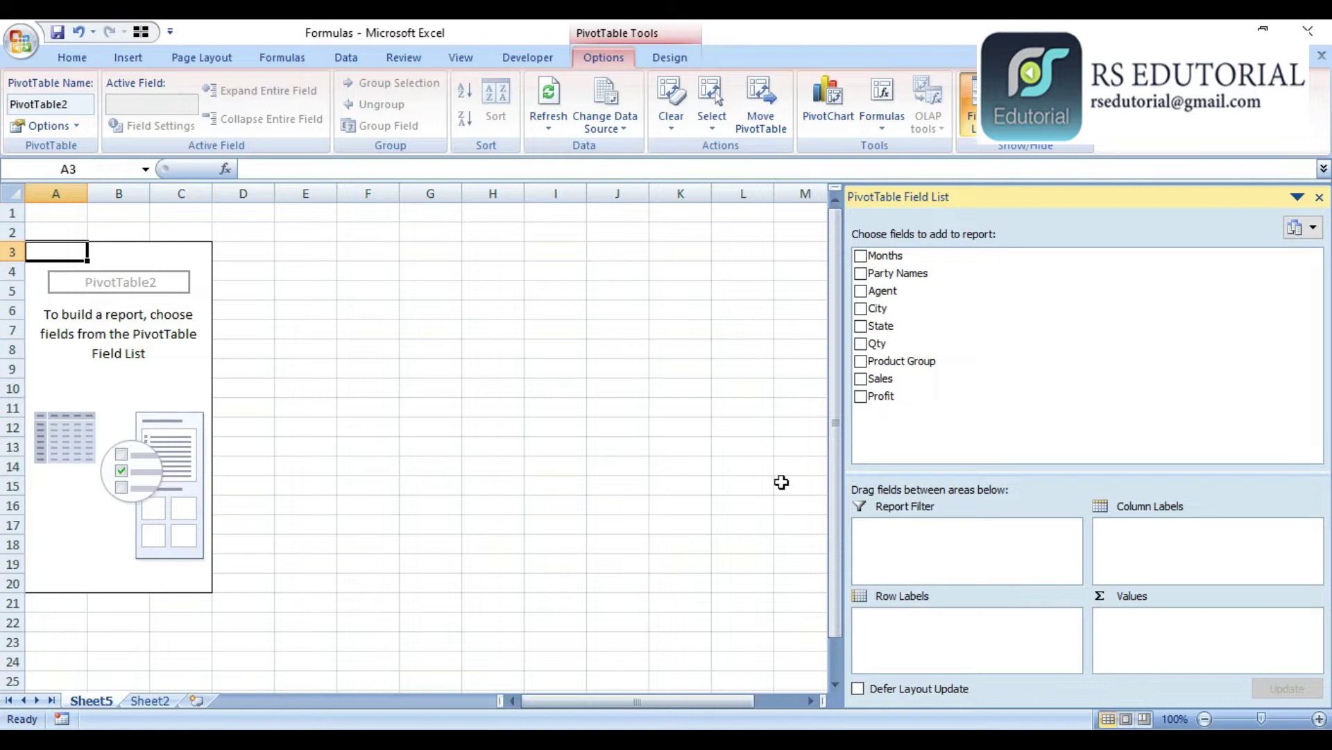
# Add Months as the PivotTable's row labels and Qty, Sales and Profit as summed values.
pyautogui.click(860, 255)
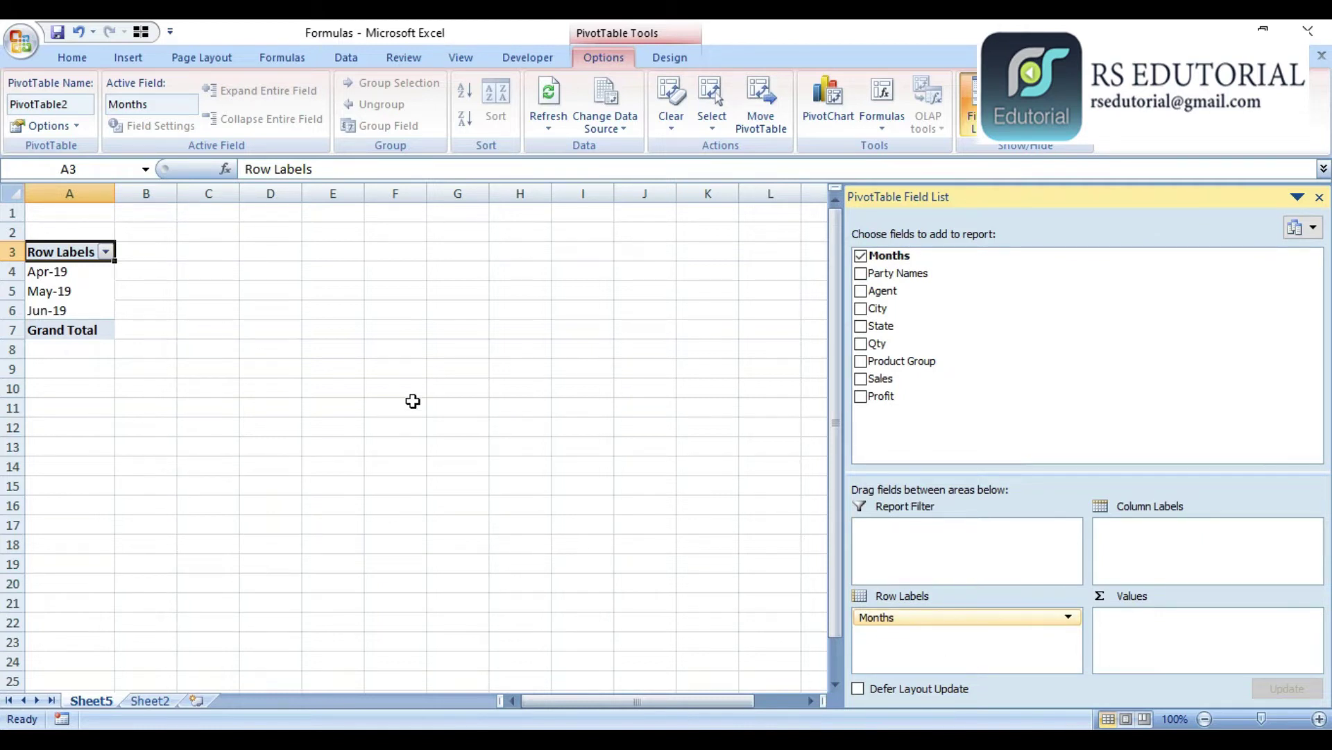
pyautogui.click(860, 343)
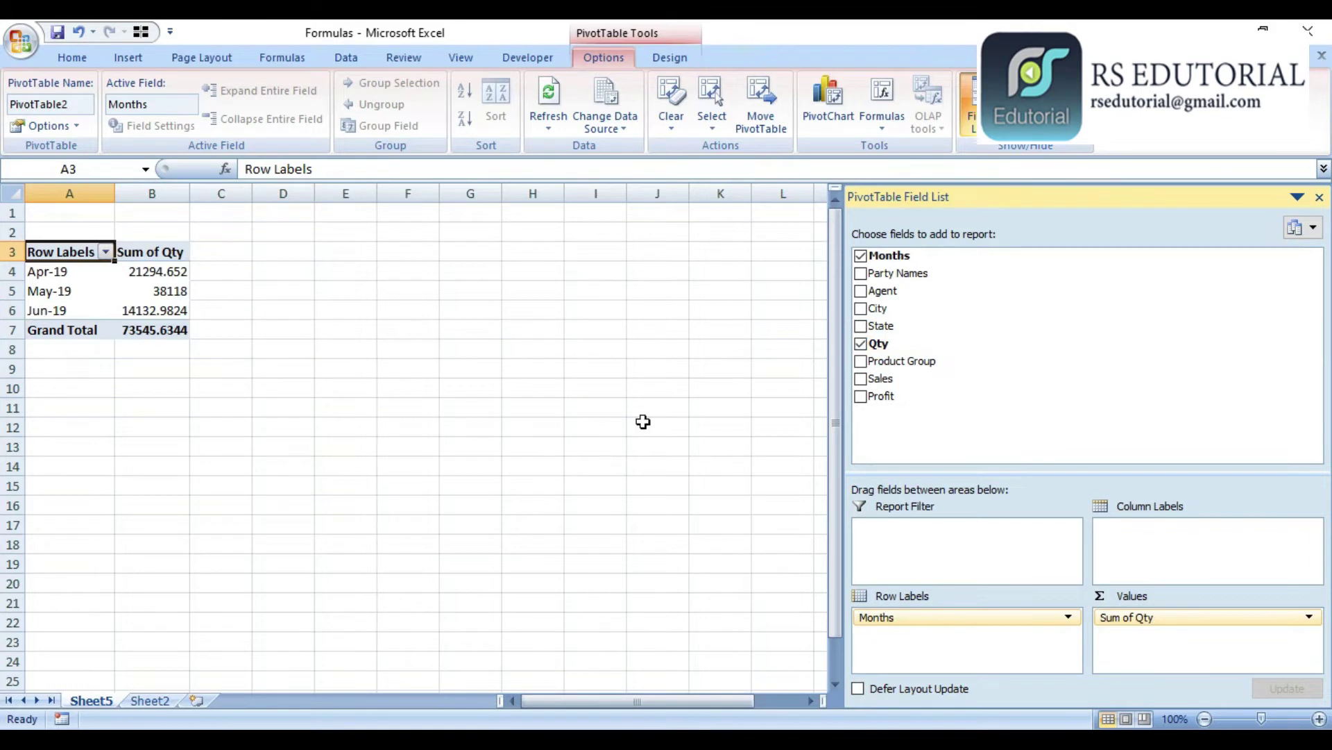
pyautogui.click(860, 379)
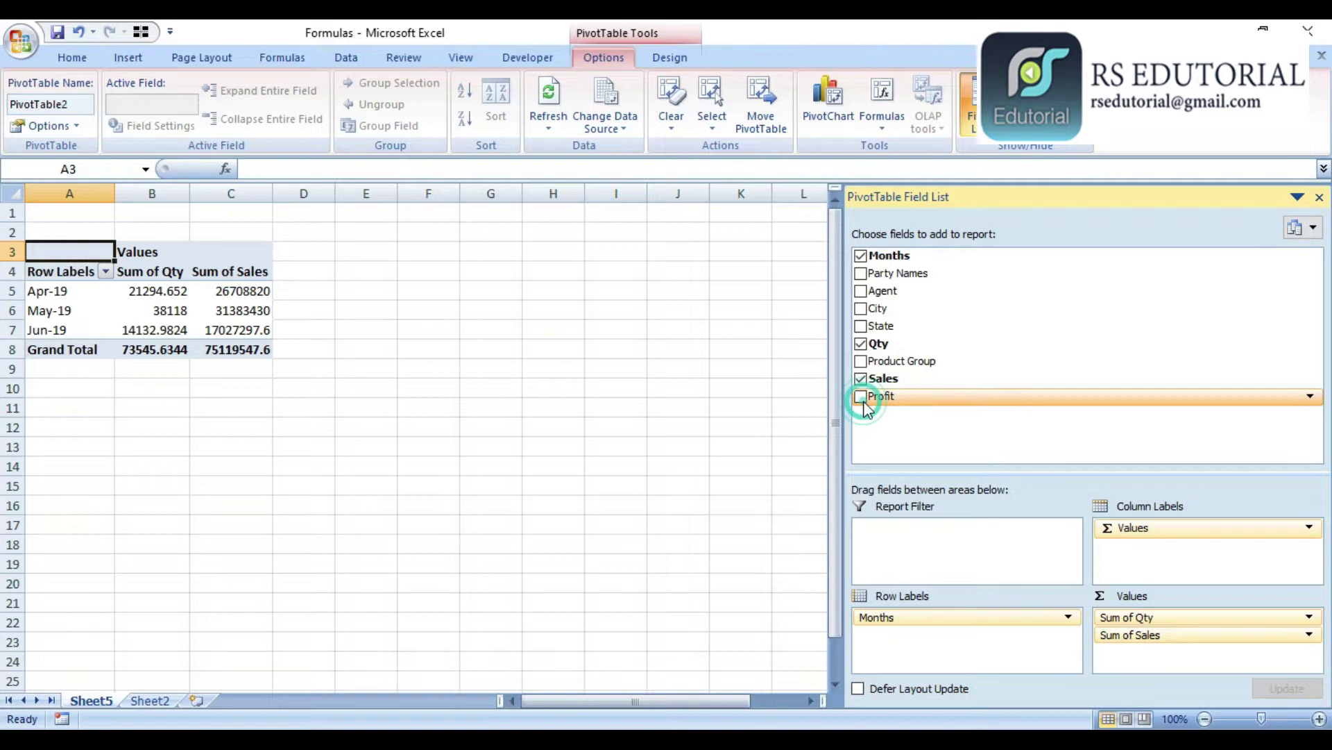
pyautogui.click(862, 396)
# Format the PivotTable's value columns B to E as Number with no decimal places.
pyautogui.click(72, 56)
pyautogui.moveTo(151, 193); pyautogui.dragTo(389, 193)
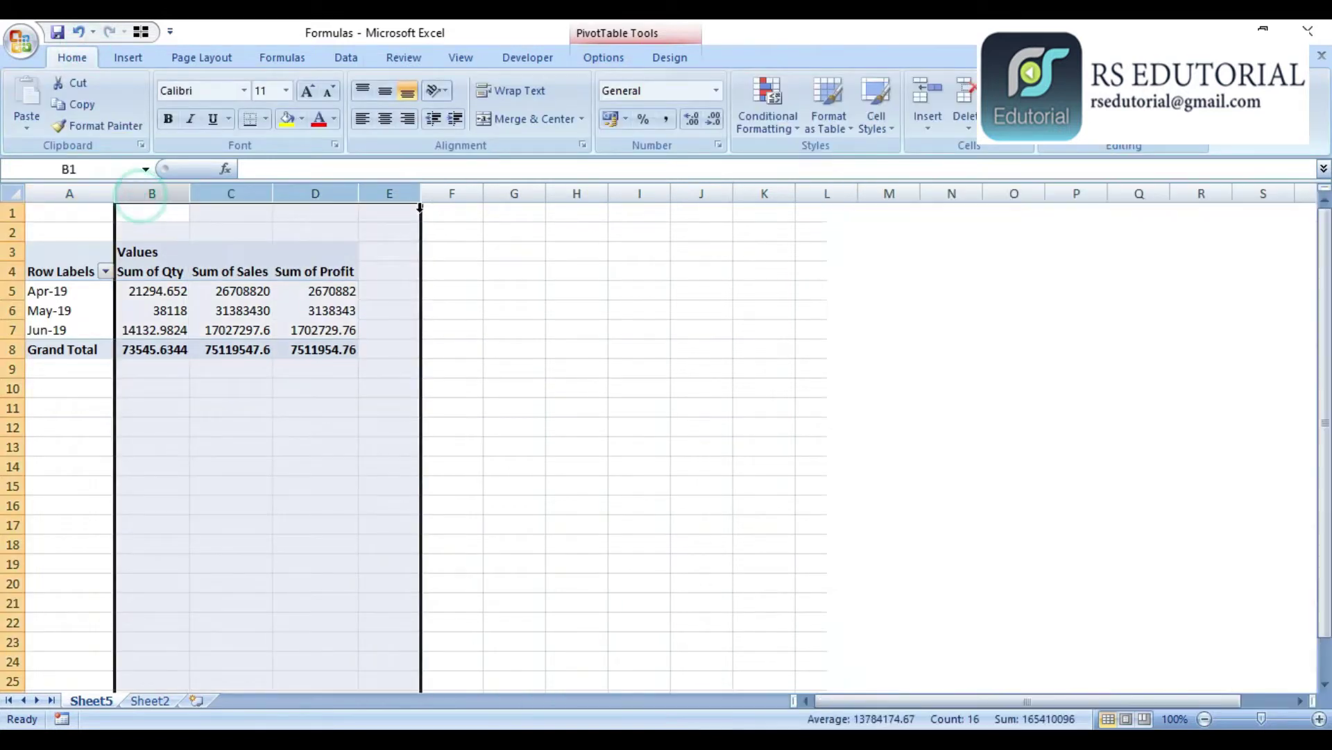
pyautogui.click(717, 91)
pyautogui.click(677, 166)
pyautogui.click(714, 119)
pyautogui.click(713, 118)
pyautogui.click(316, 291)
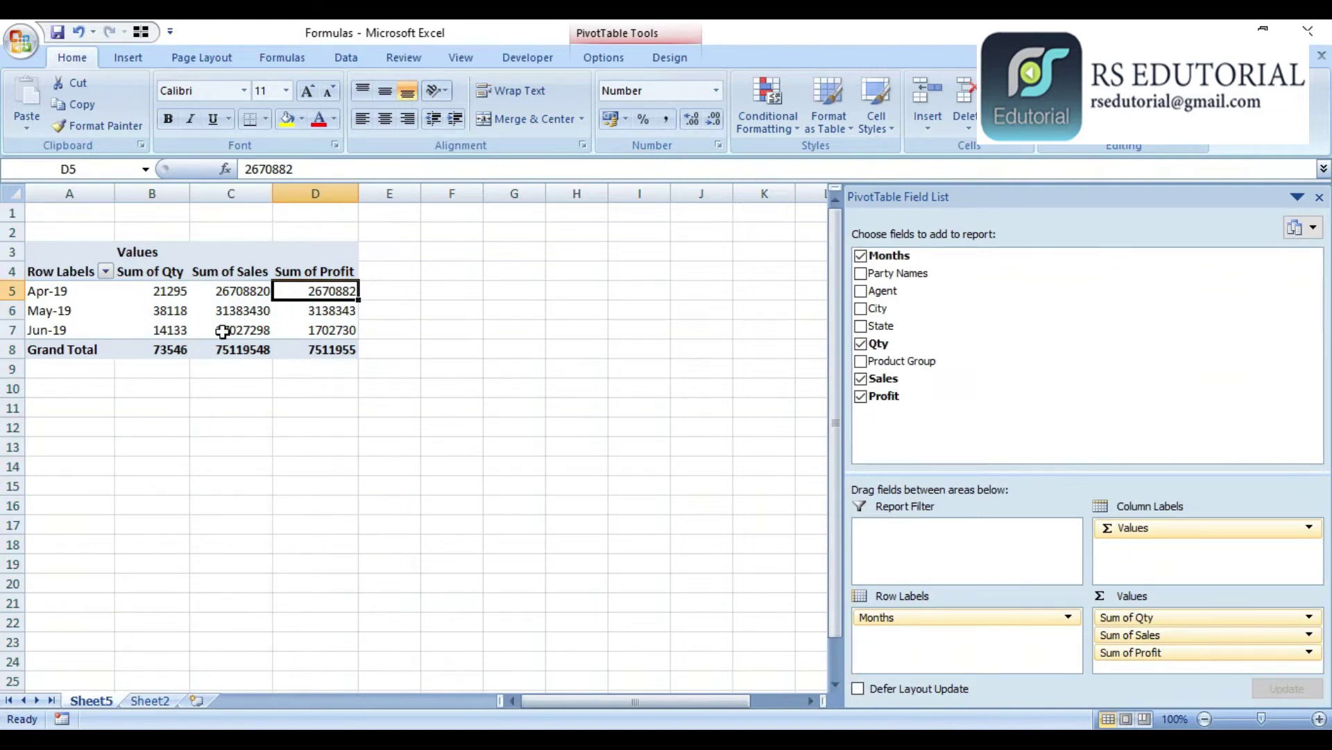
pyautogui.click(455, 272)
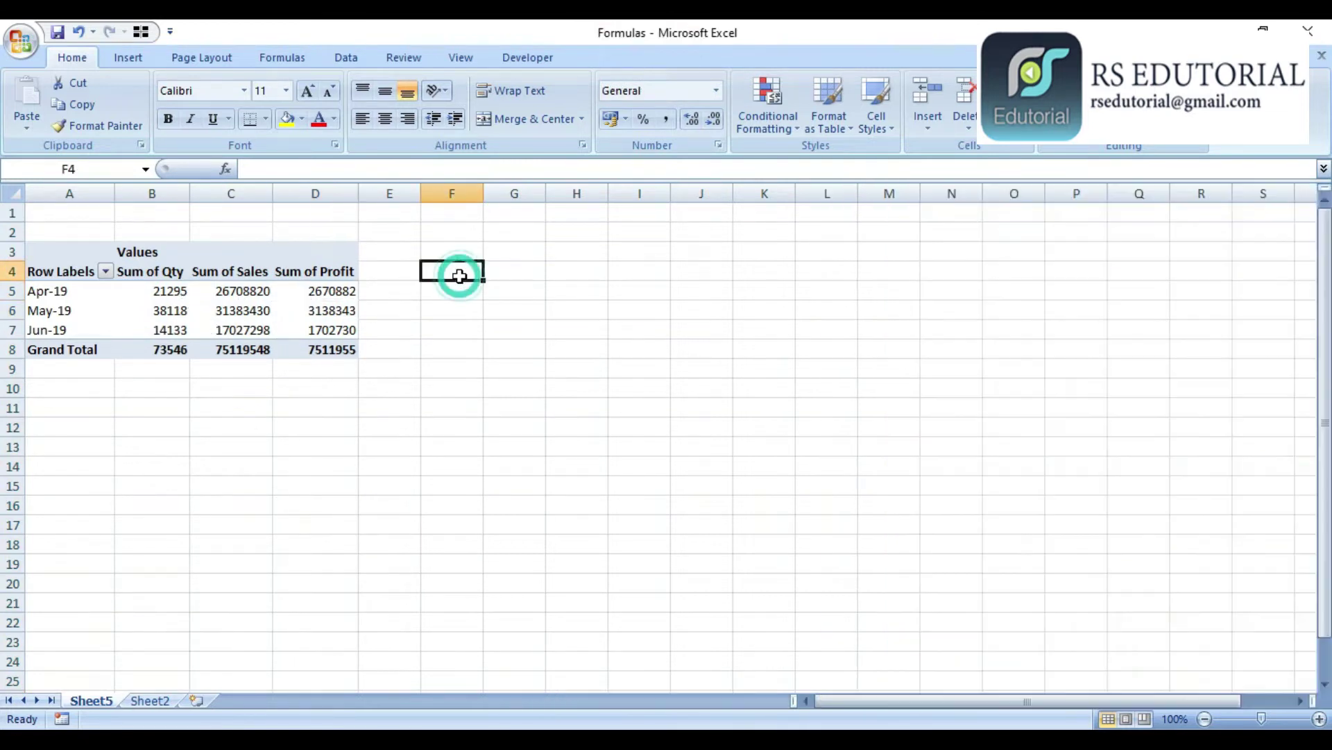
pyautogui.click(428, 309)
pyautogui.click(401, 332)
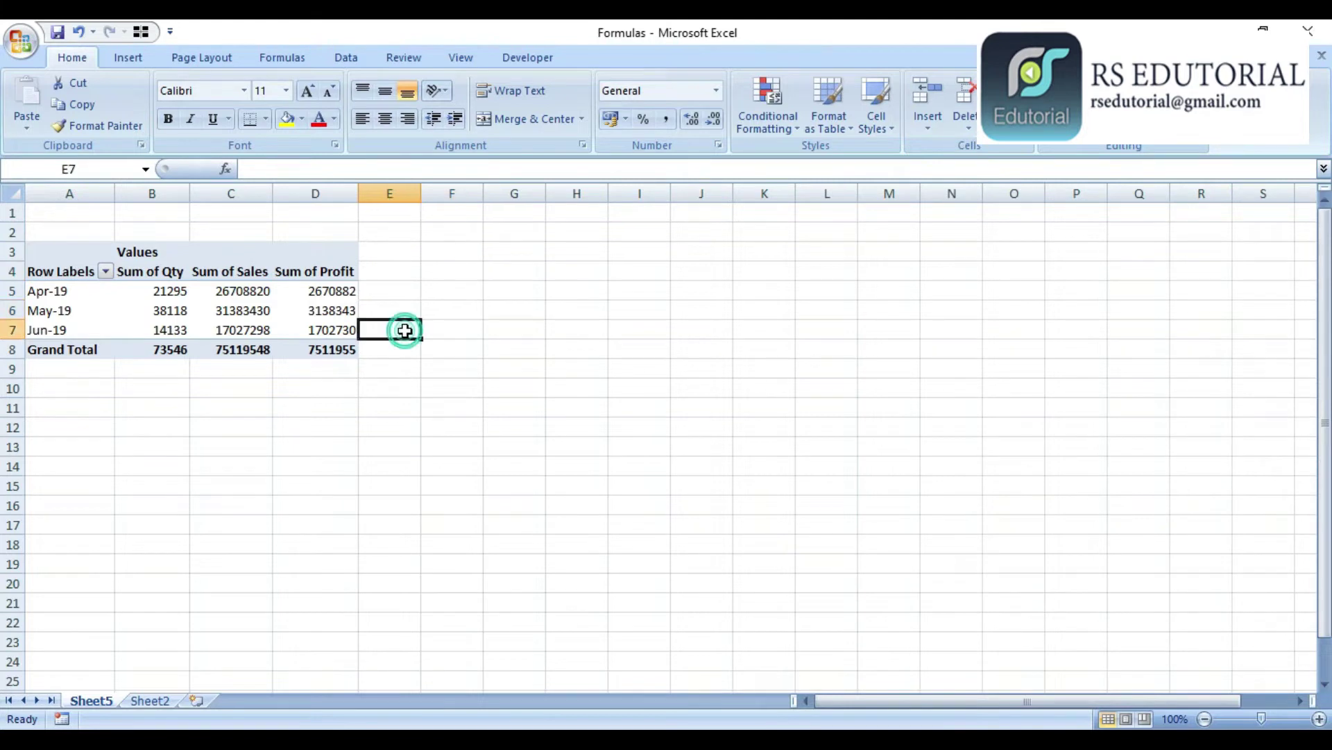
pyautogui.click(409, 295)
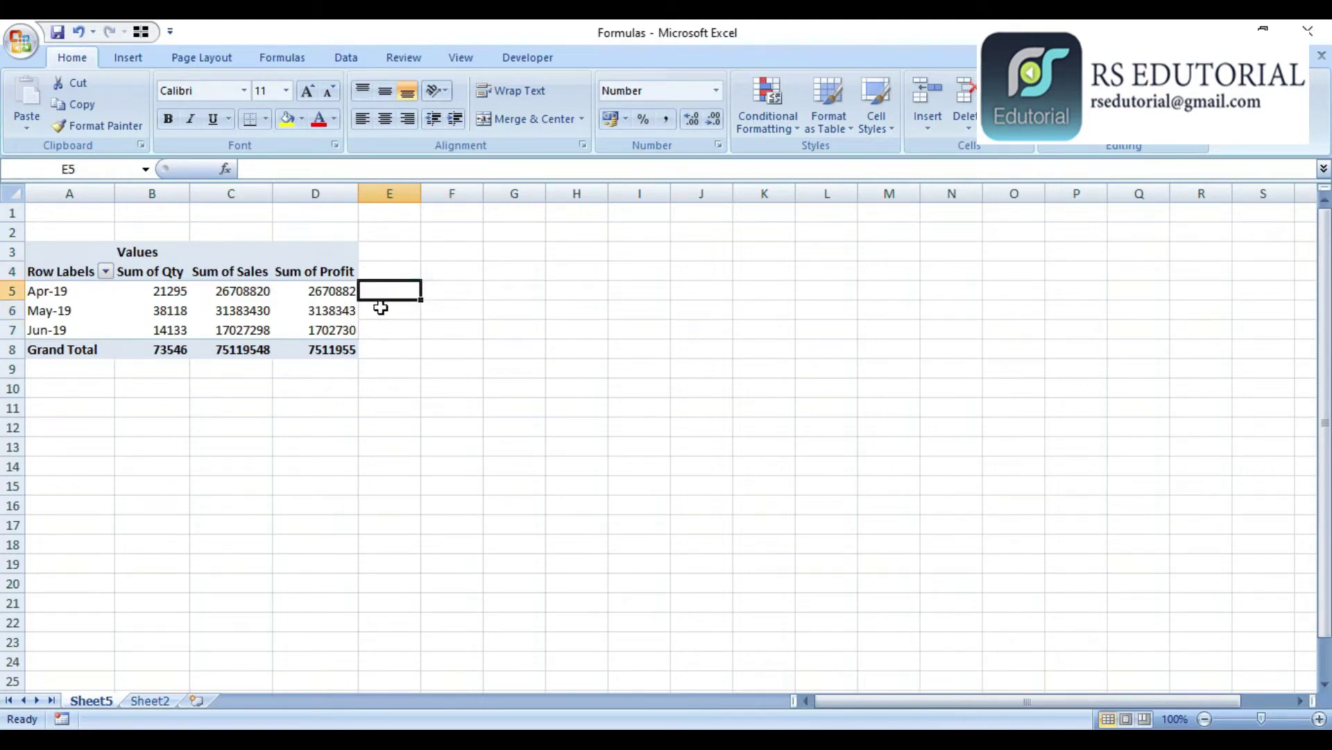
# Add the Agent field below Months in the PivotTable's row labels to break each month down by agent.
pyautogui.click(235, 290)
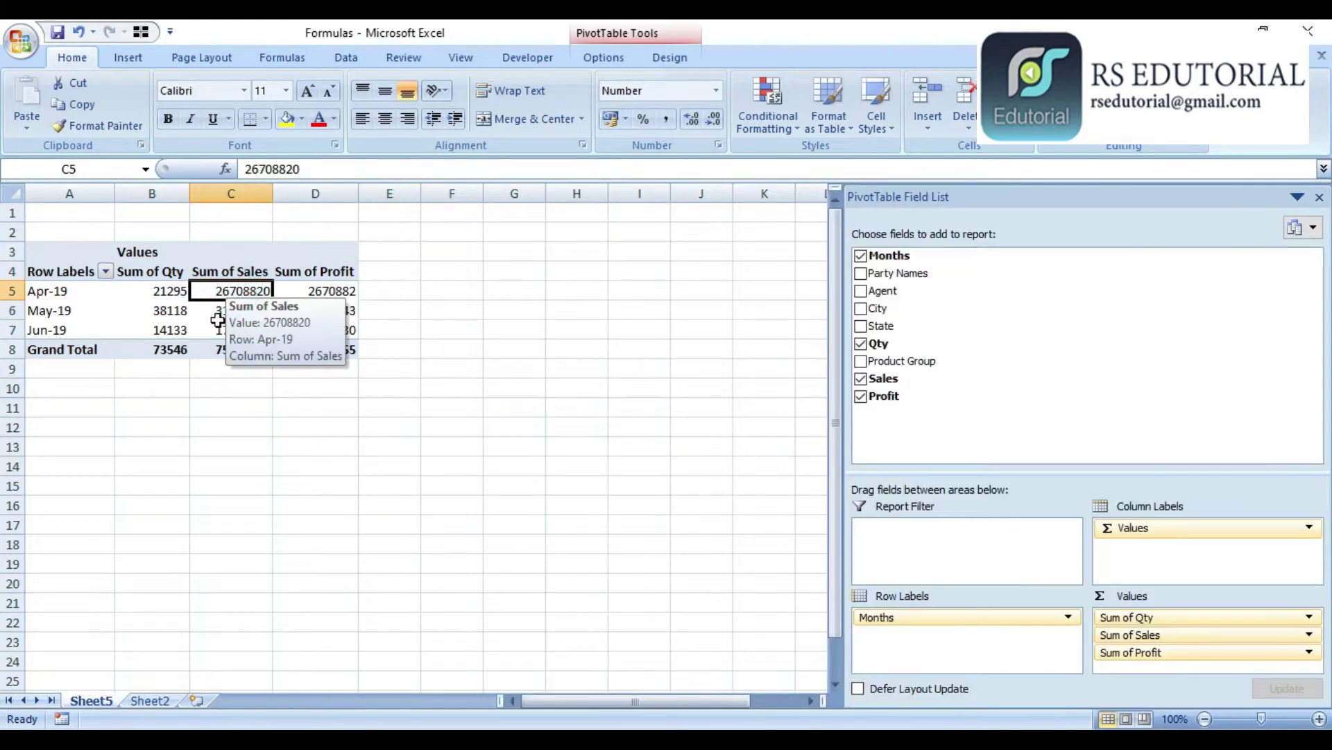
pyautogui.click(208, 382)
pyautogui.click(208, 311)
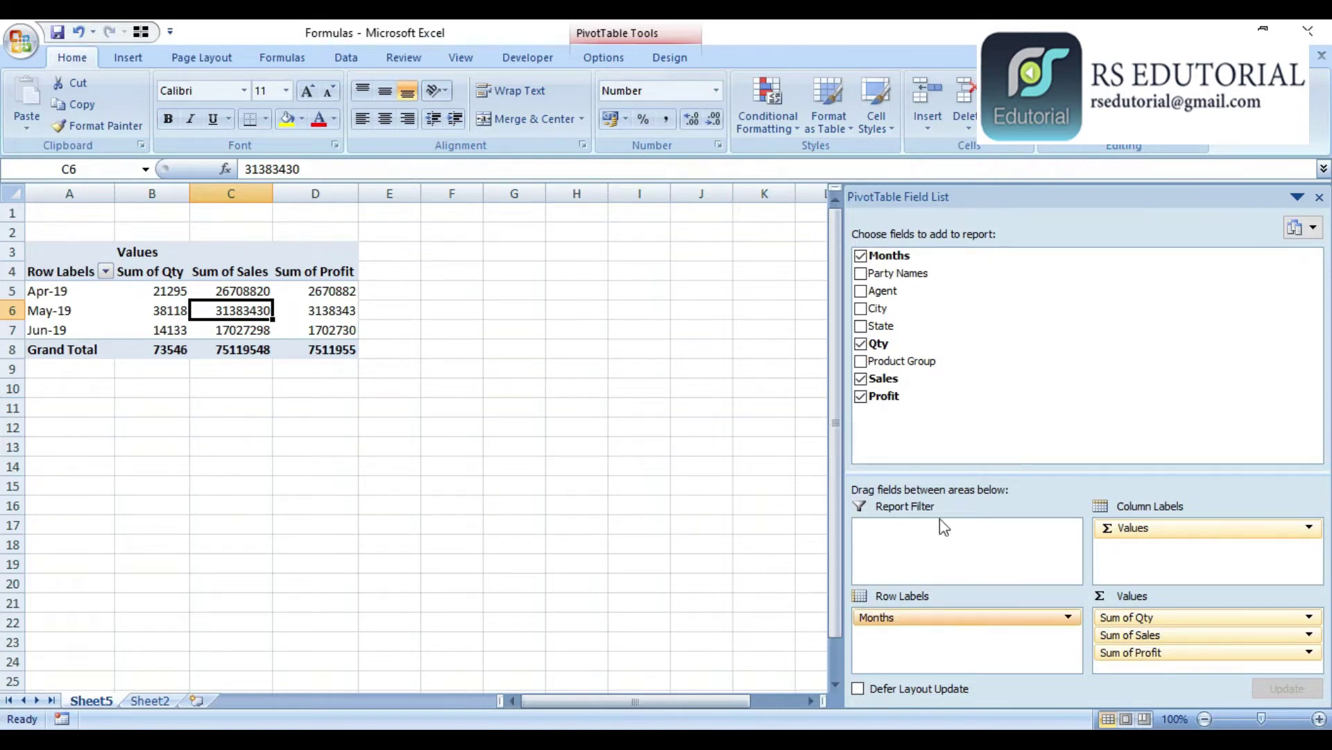
pyautogui.click(861, 291)
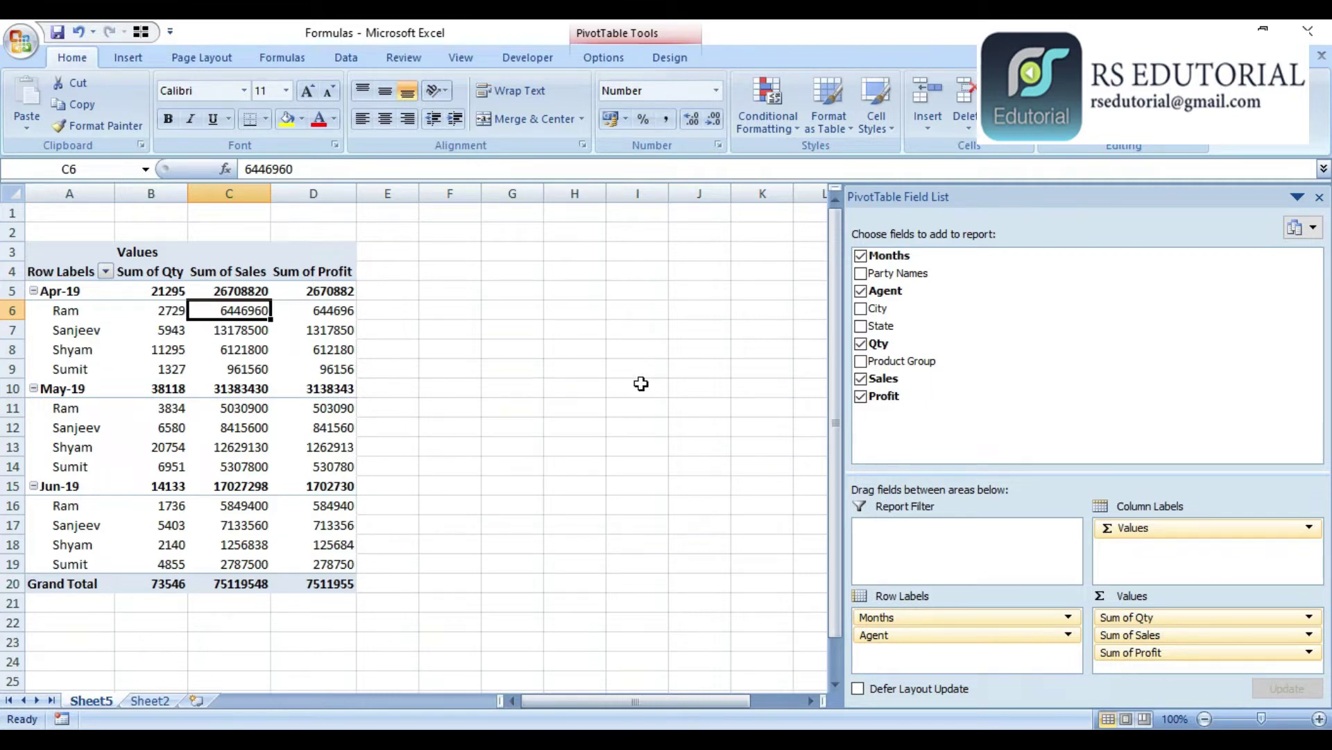
# Move the Months field from the PivotTable's row labels to the report filter.
pyautogui.click(895, 619)
pyautogui.click(895, 619)
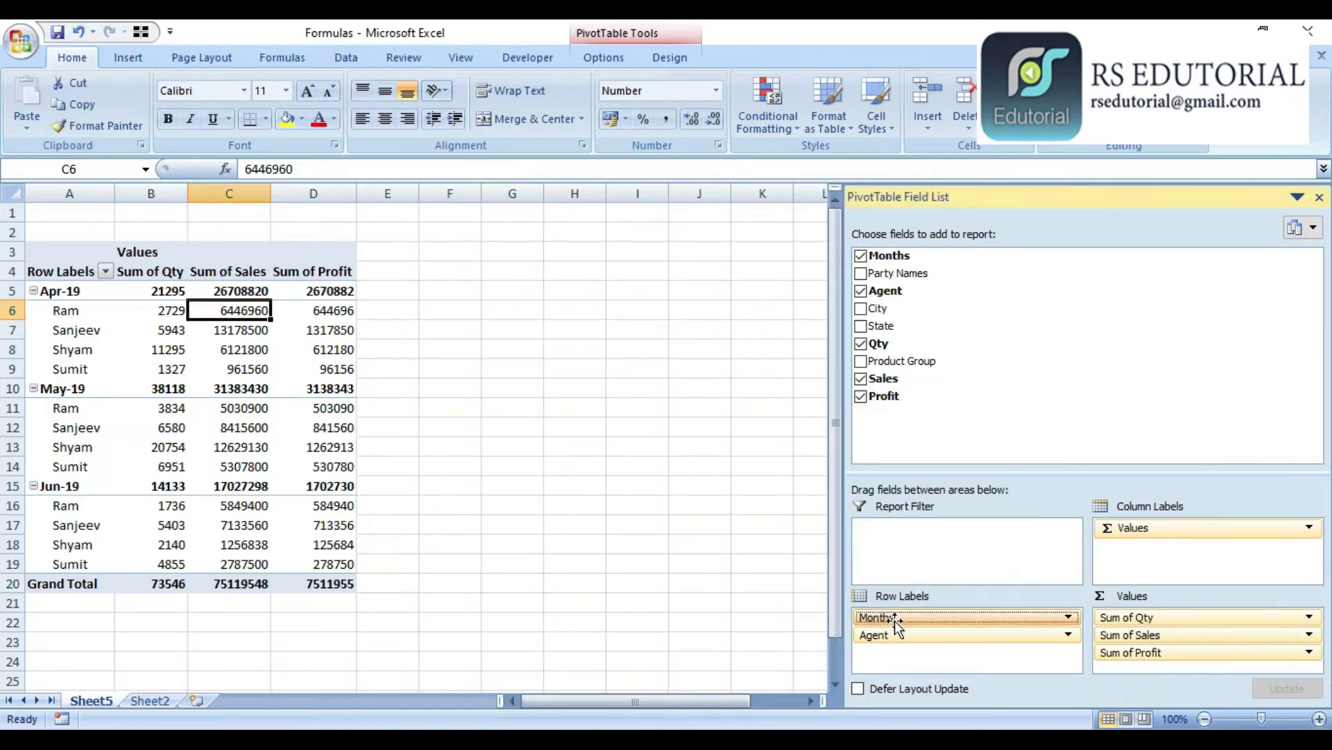
pyautogui.moveTo(895, 619); pyautogui.dragTo(926, 554)
# Examine each agent's quantity, sales and profit totals across all months in the PivotTable.
pyautogui.click(309, 484)
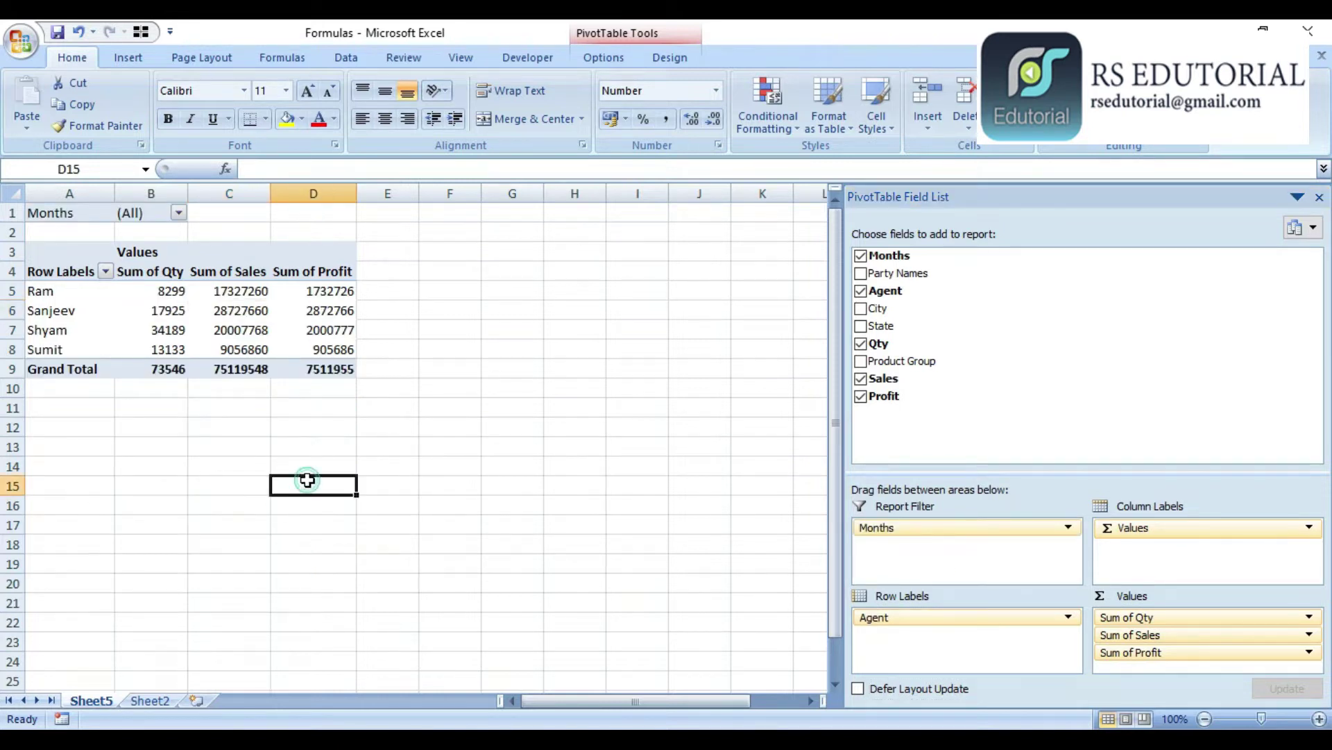
pyautogui.click(617, 327)
pyautogui.click(401, 306)
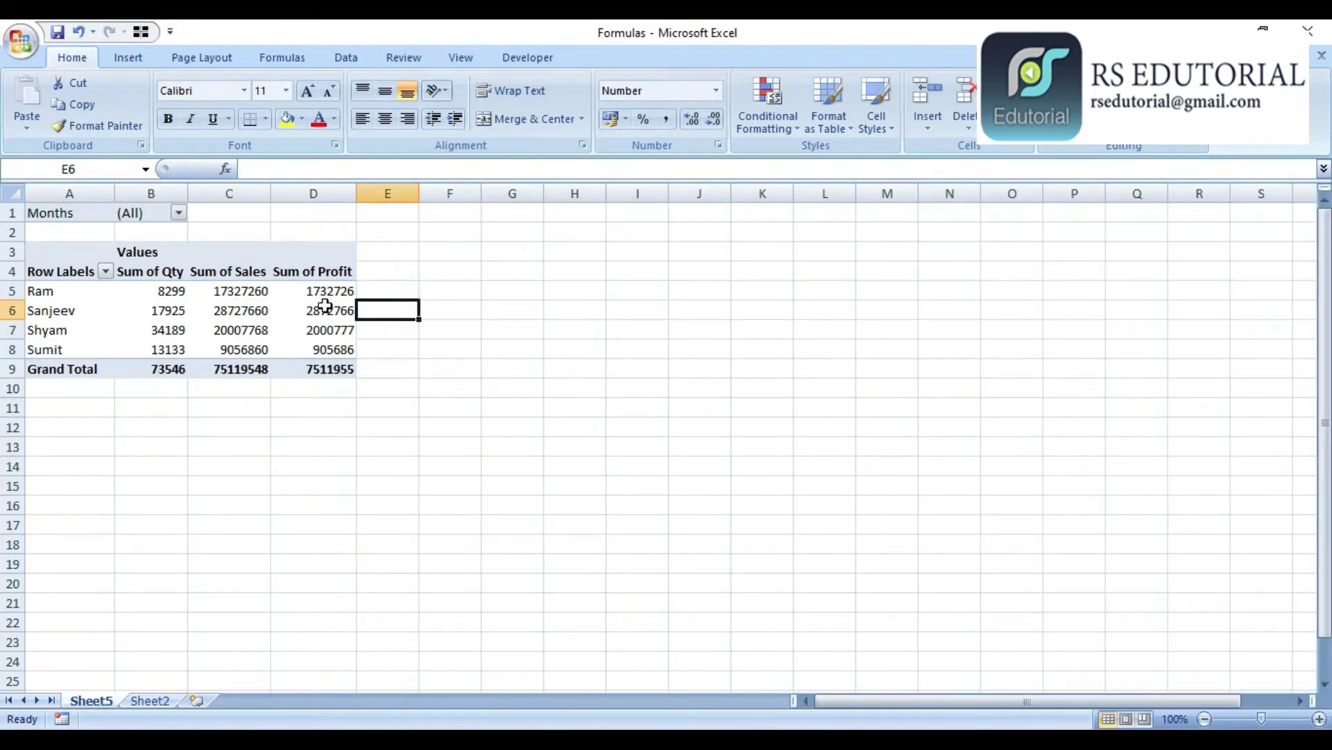
pyautogui.press('Left')
pyautogui.click(458, 309)
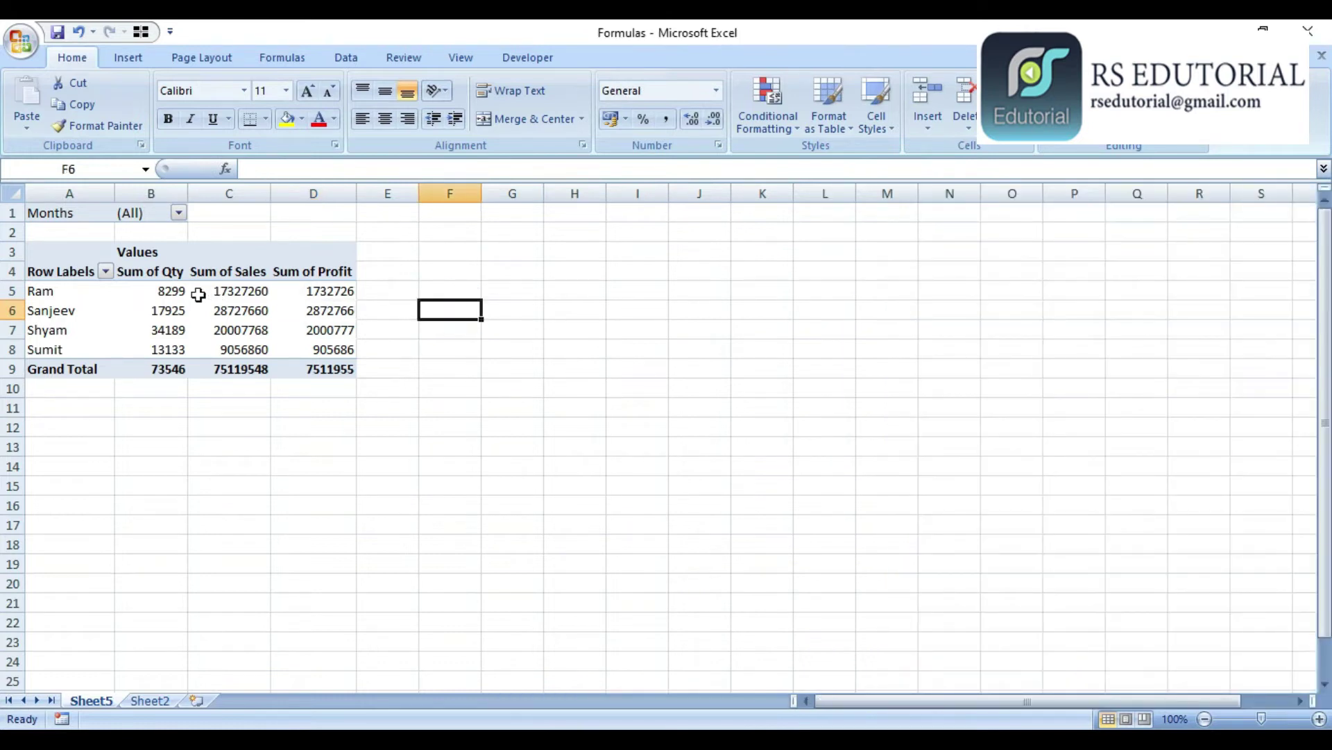
pyautogui.click(170, 290)
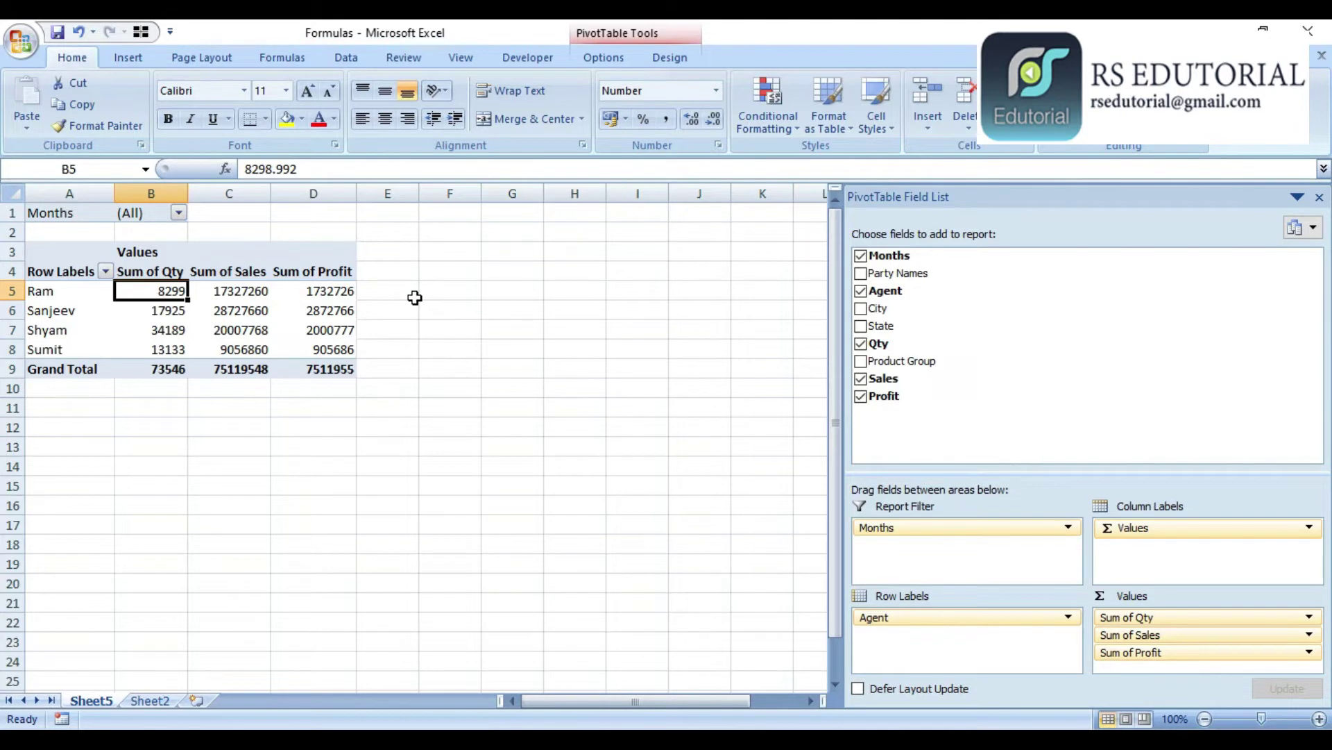
pyautogui.moveTo(315, 288)
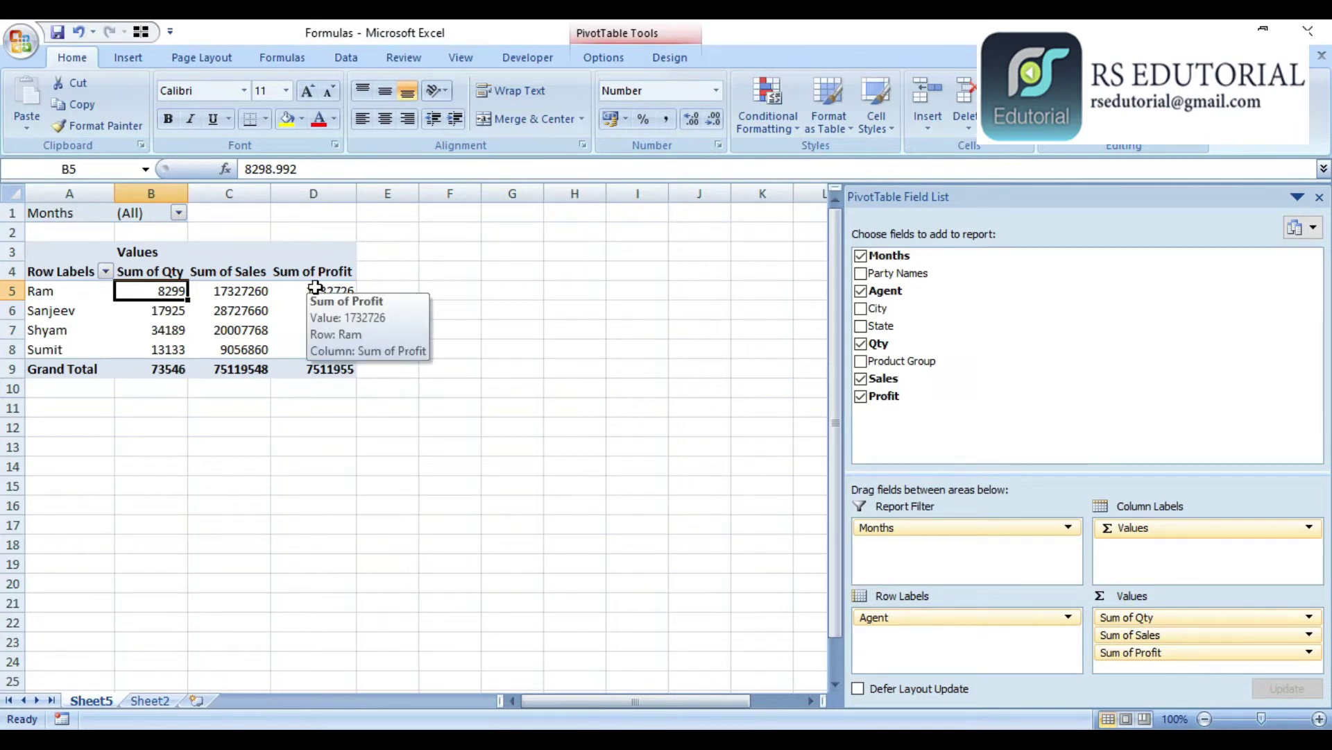
pyautogui.click(525, 306)
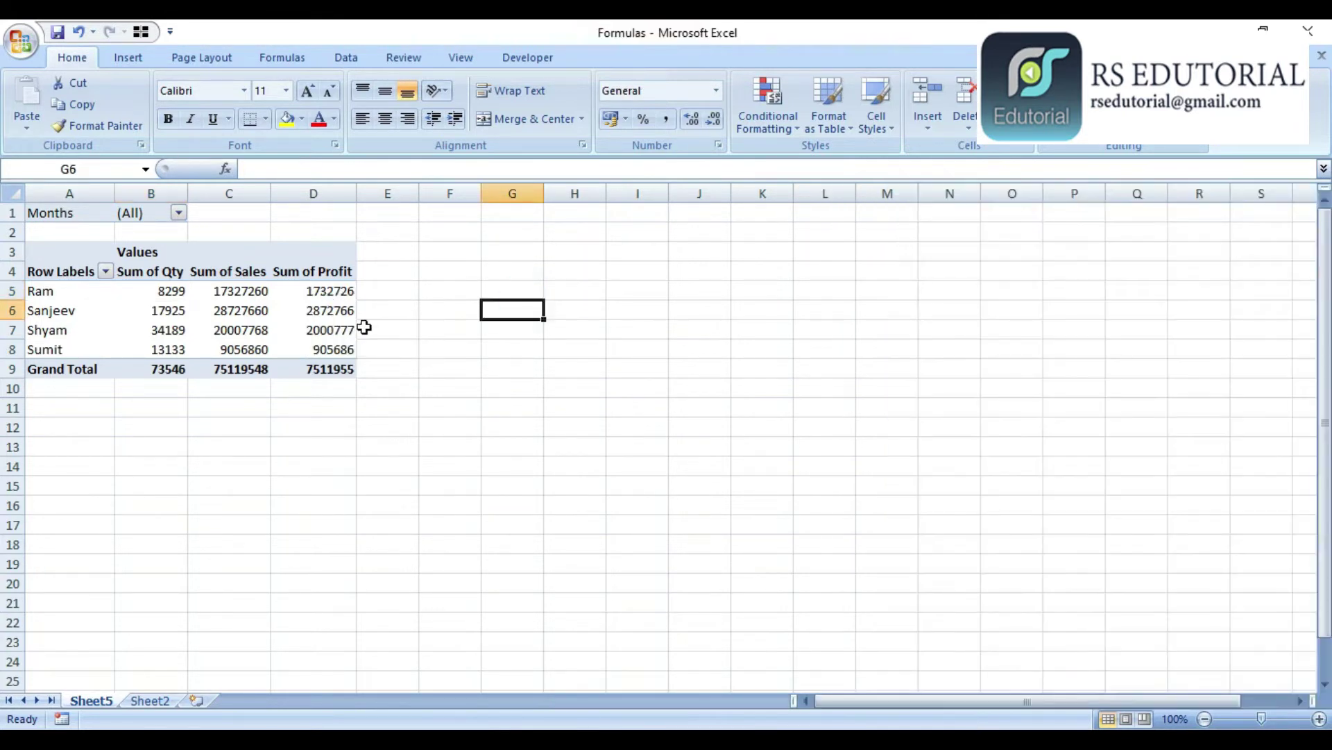
pyautogui.click(362, 328)
pyautogui.click(219, 331)
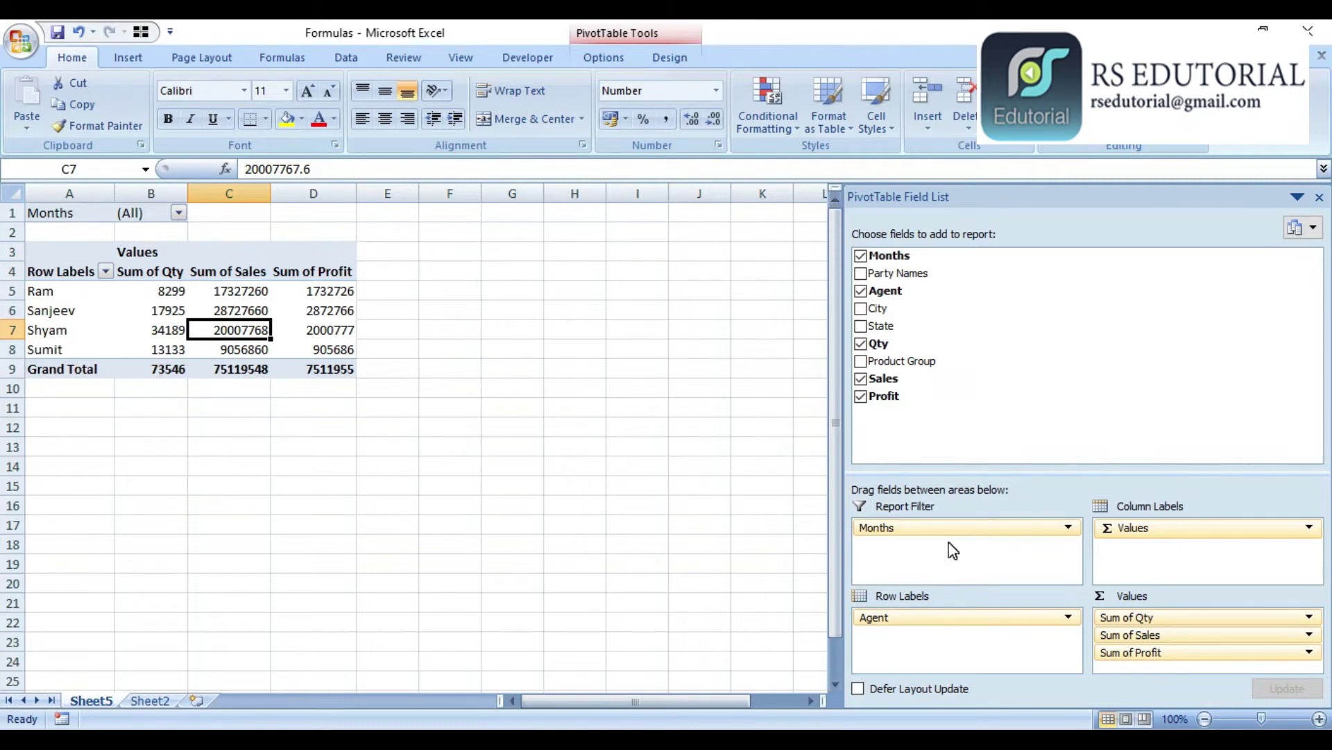
# Allow multiple items in the Months report filter and show only Apr-19.
pyautogui.click(179, 215)
pyautogui.click(18, 406)
pyautogui.click(35, 235)
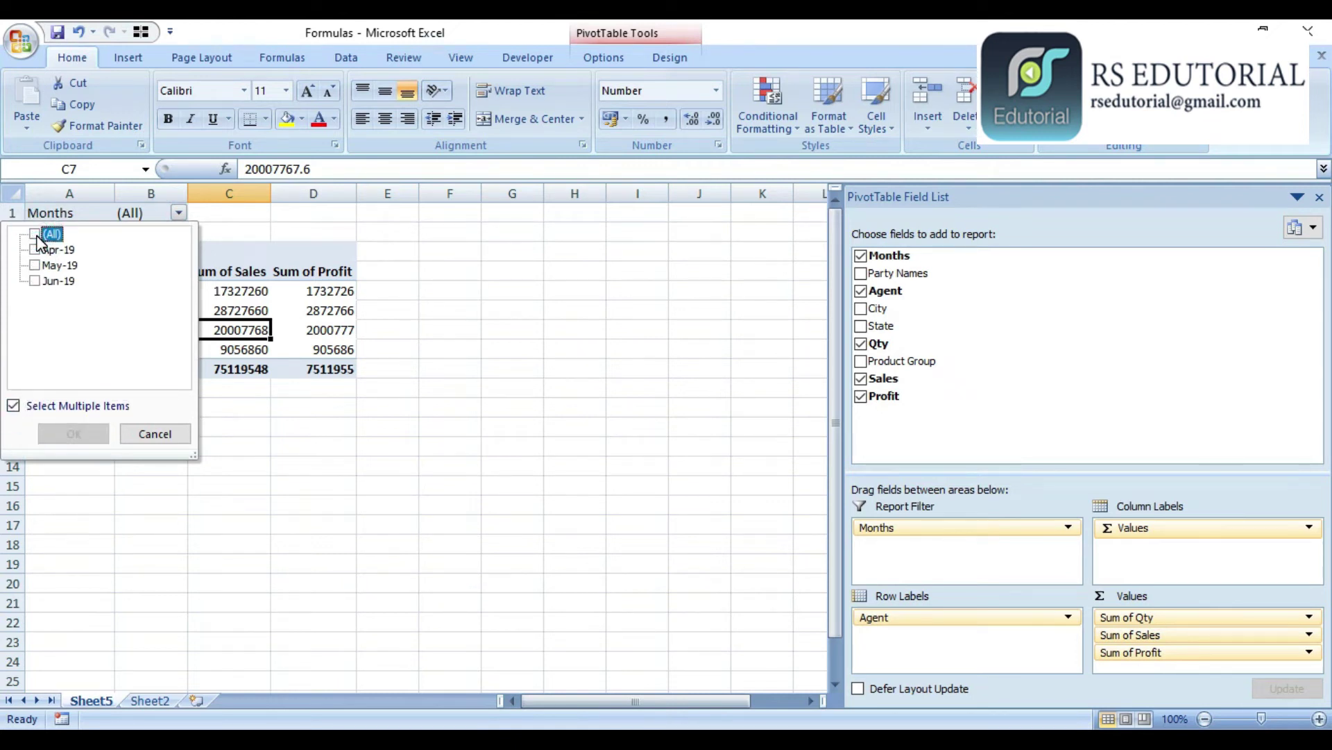
pyautogui.click(35, 249)
pyautogui.click(75, 435)
pyautogui.click(135, 411)
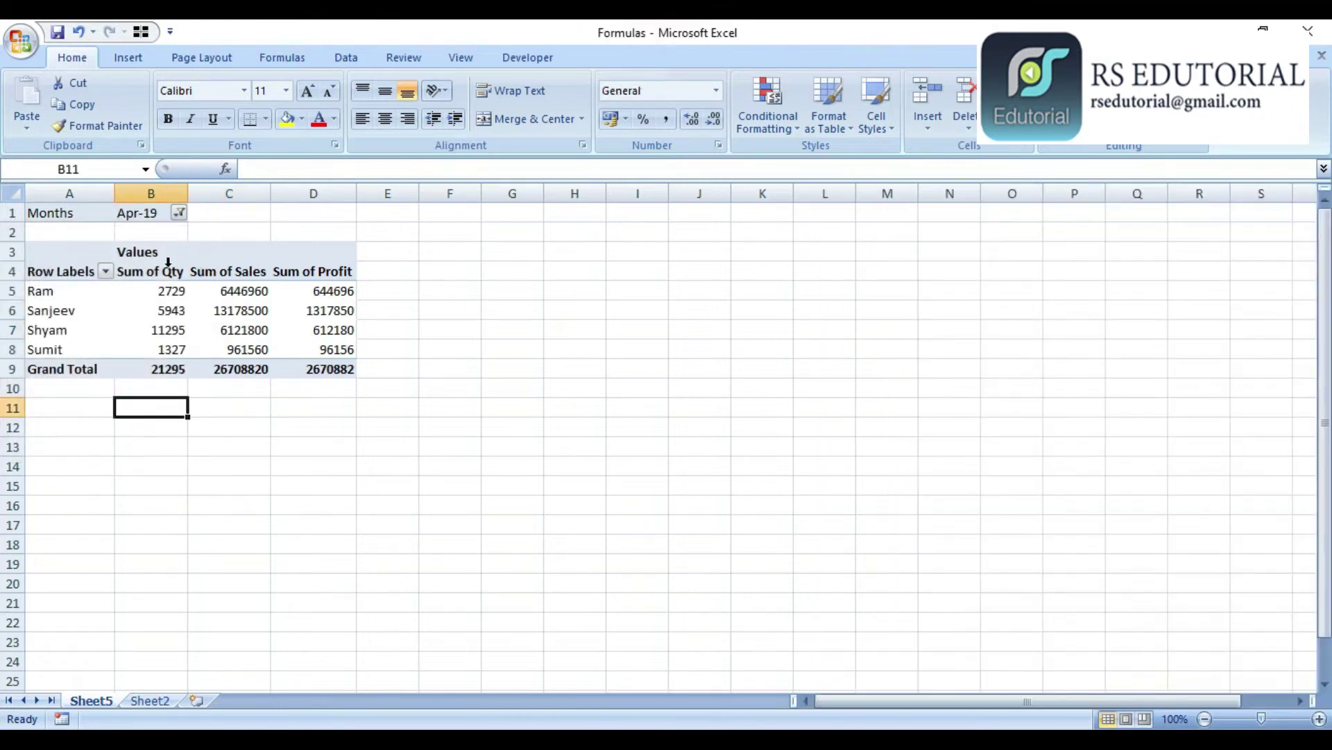
# Switch the Months report filter from Apr-19 to May-19 only.
pyautogui.click(137, 231)
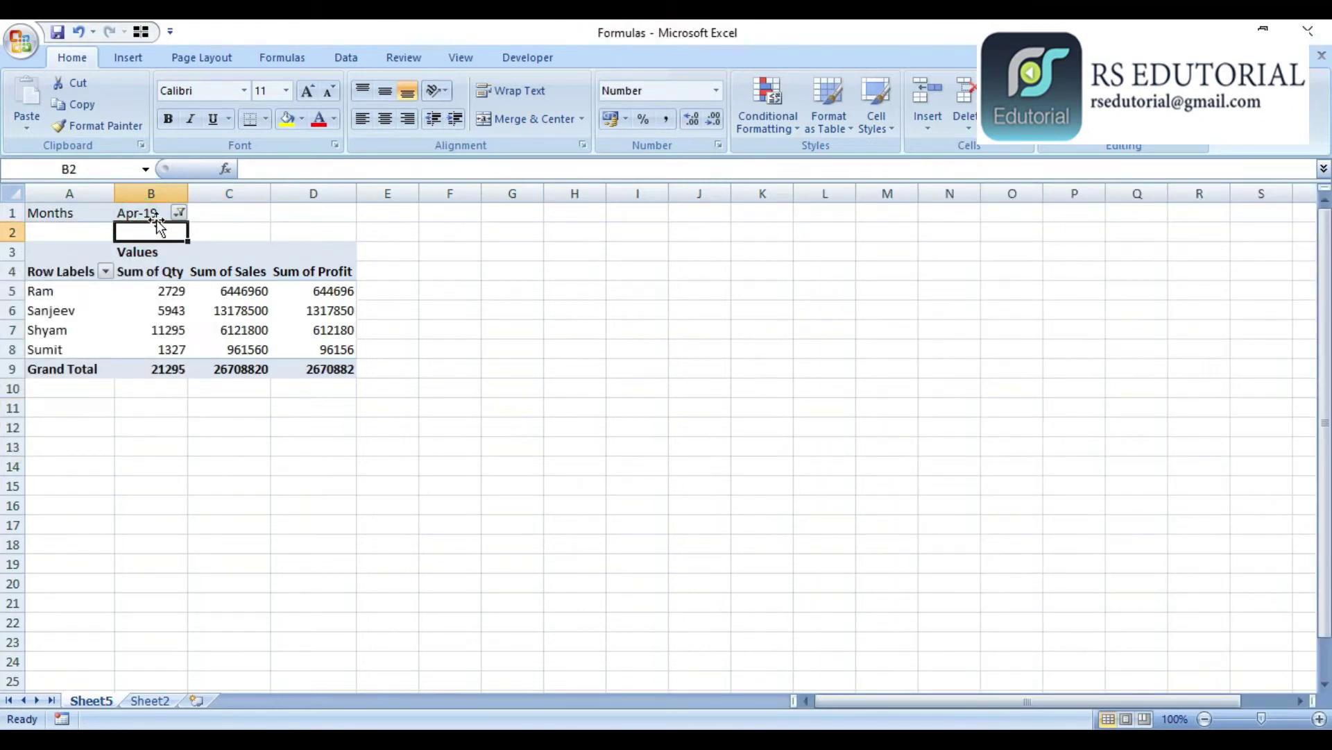
pyautogui.click(179, 212)
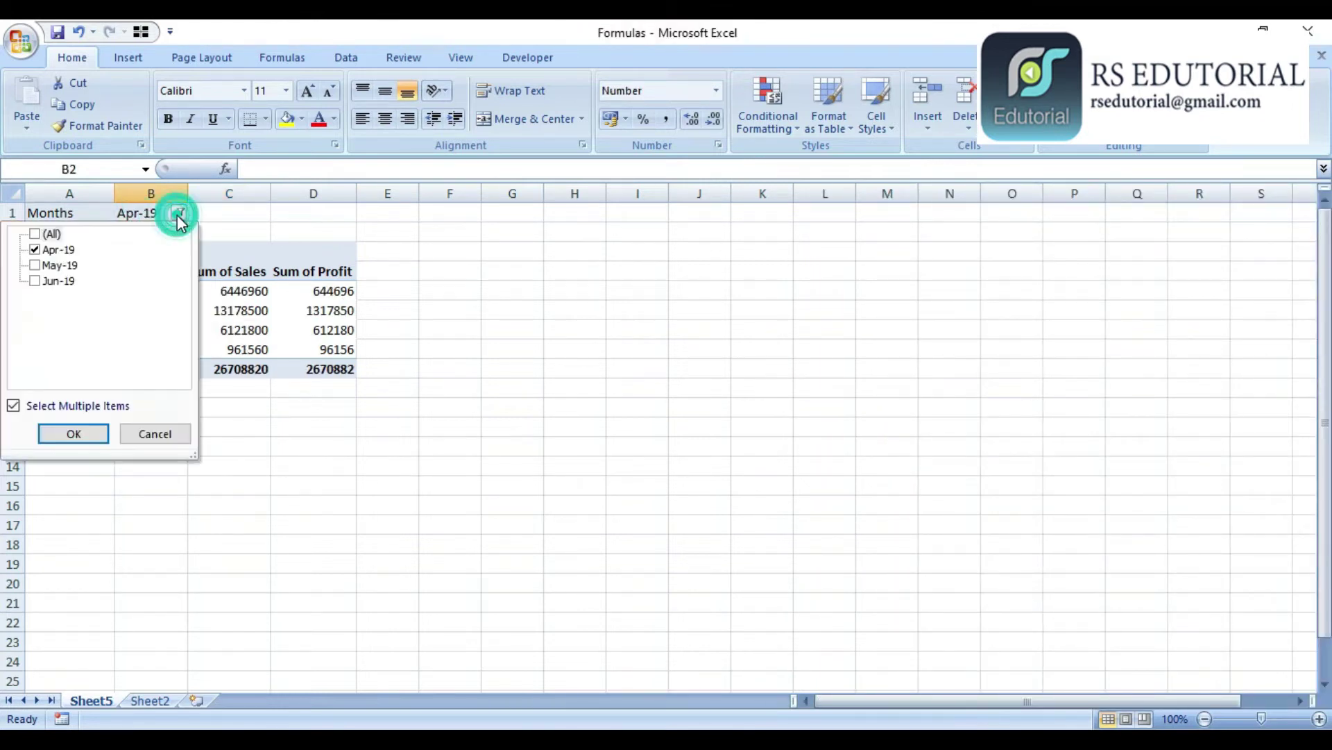
pyautogui.click(37, 266)
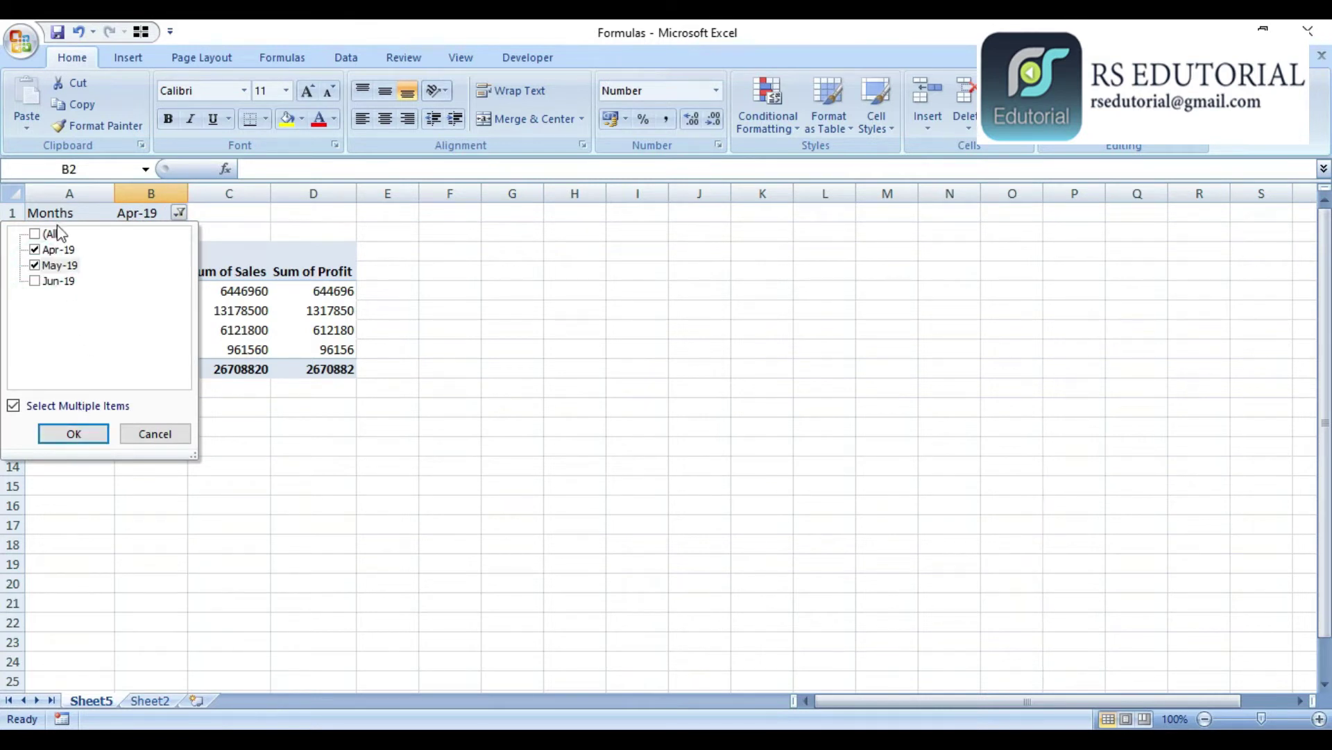
pyautogui.click(35, 250)
pyautogui.click(85, 432)
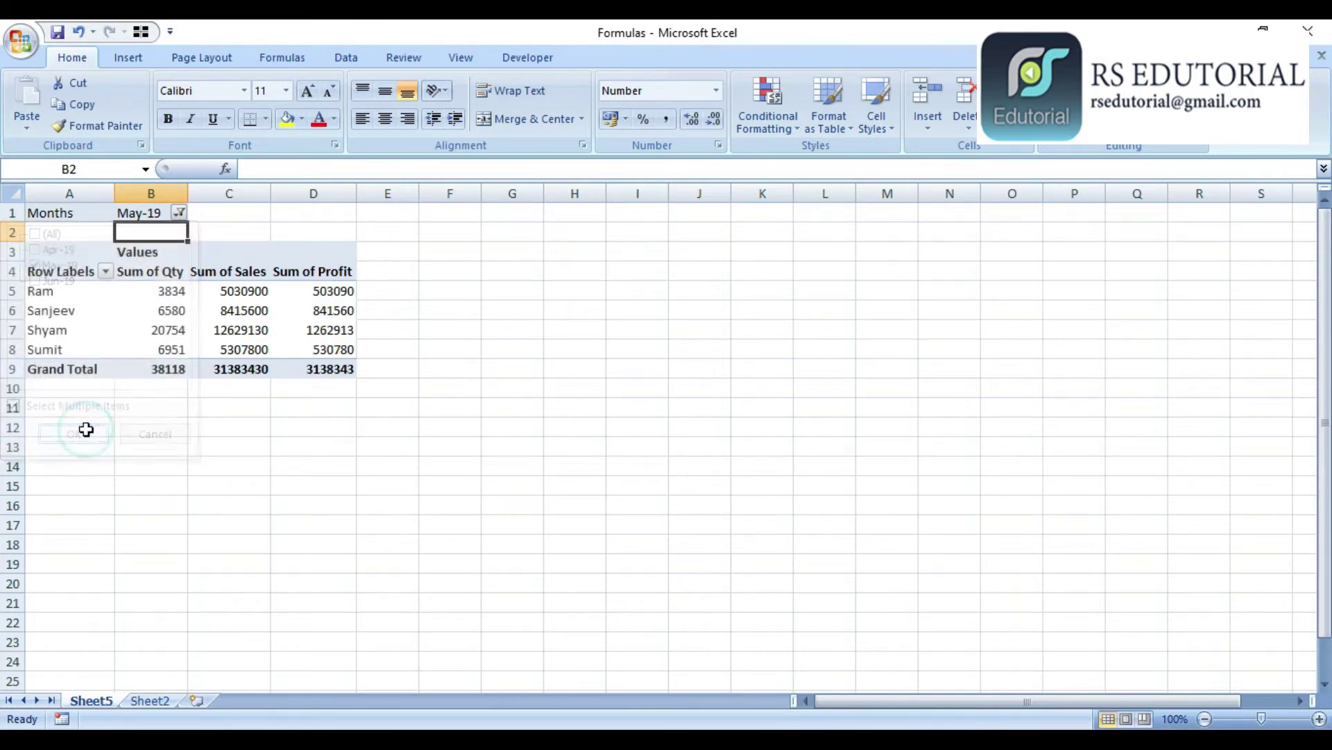
# Reset the Months report filter to show all months.
pyautogui.click(179, 212)
pyautogui.click(39, 235)
pyautogui.click(85, 434)
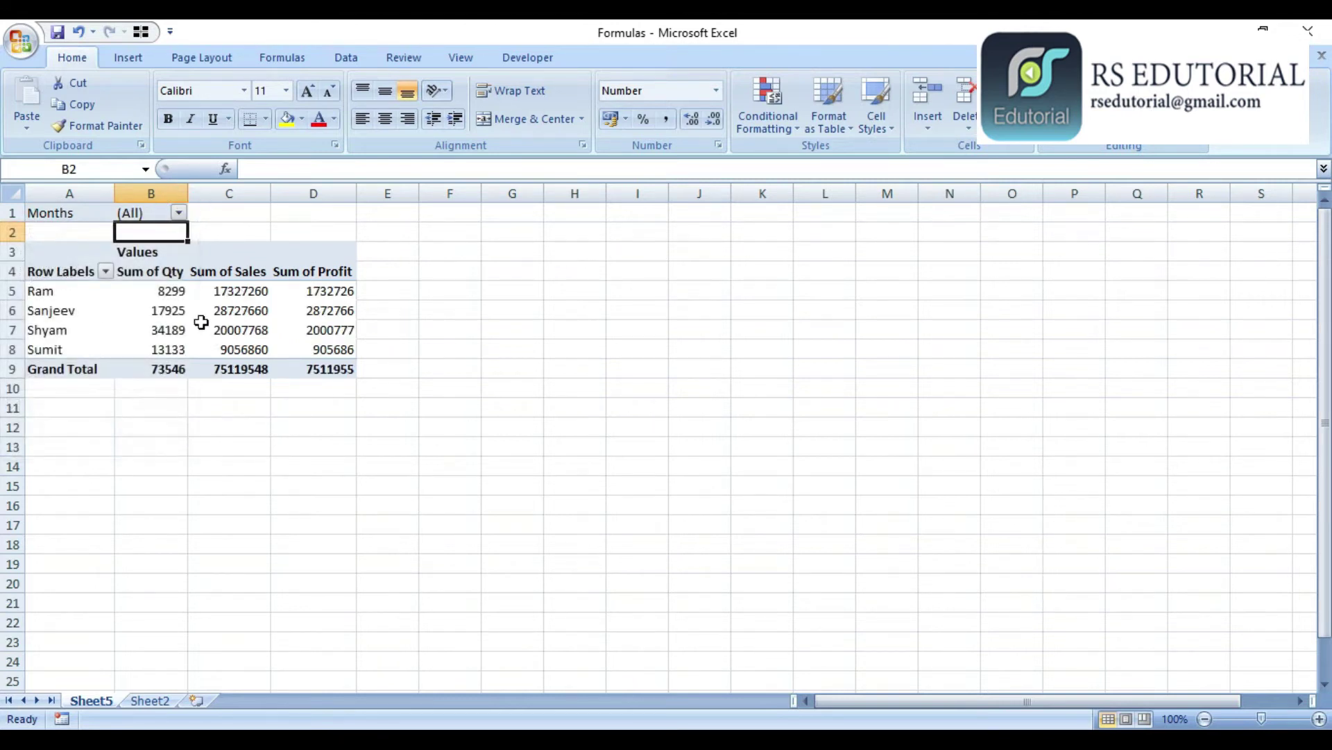
# Move the Months field from the report filter to the column labels, below Values.
pyautogui.click(202, 322)
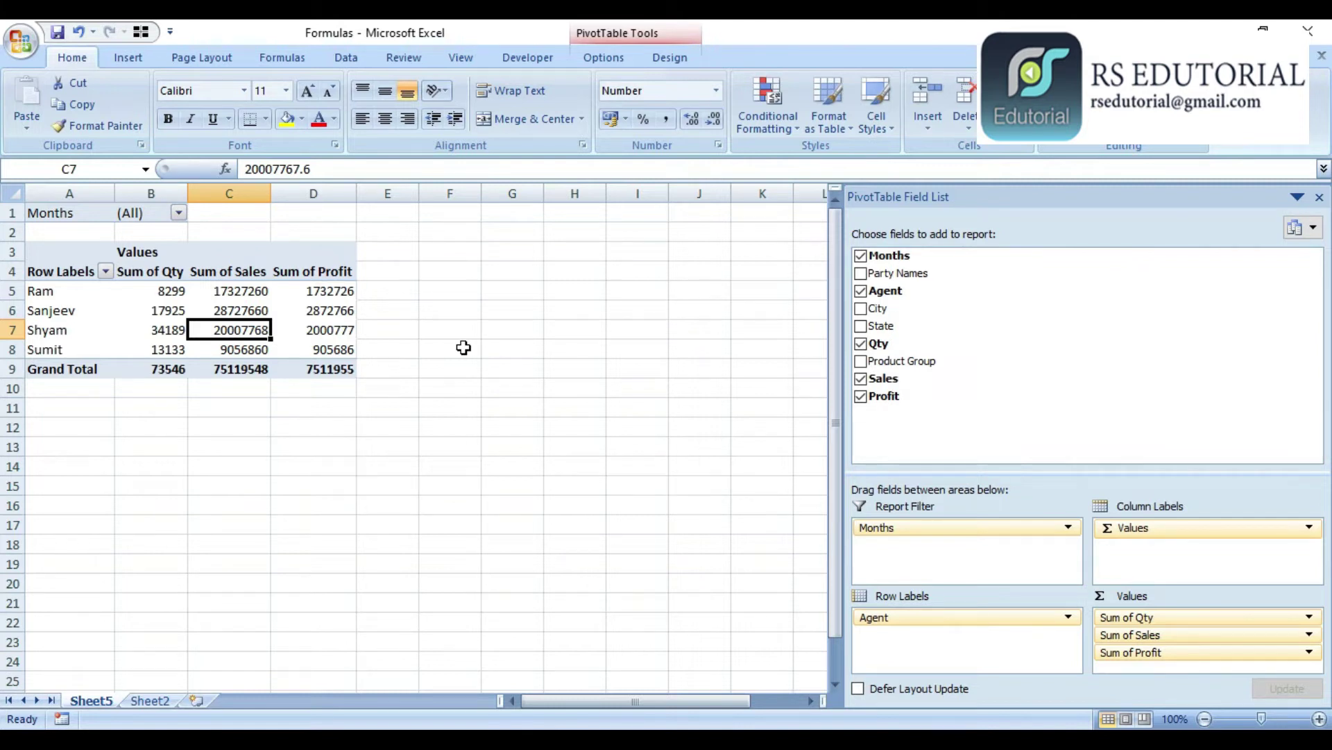
pyautogui.click(942, 532)
pyautogui.moveTo(1014, 530); pyautogui.dragTo(1204, 573)
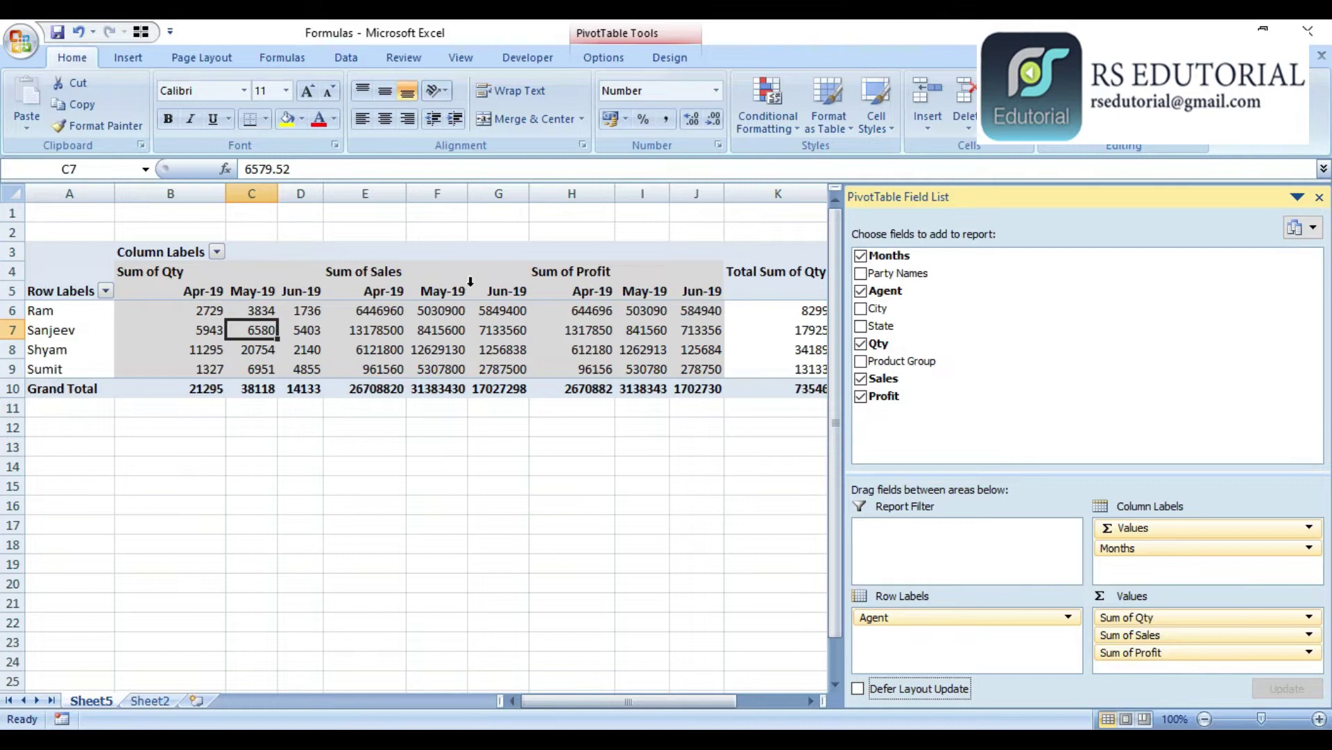
# Examine the month-by-month quantity, sales and profit columns for each agent, including the total columns.
pyautogui.moveTo(628, 702); pyautogui.dragTo(705, 706)
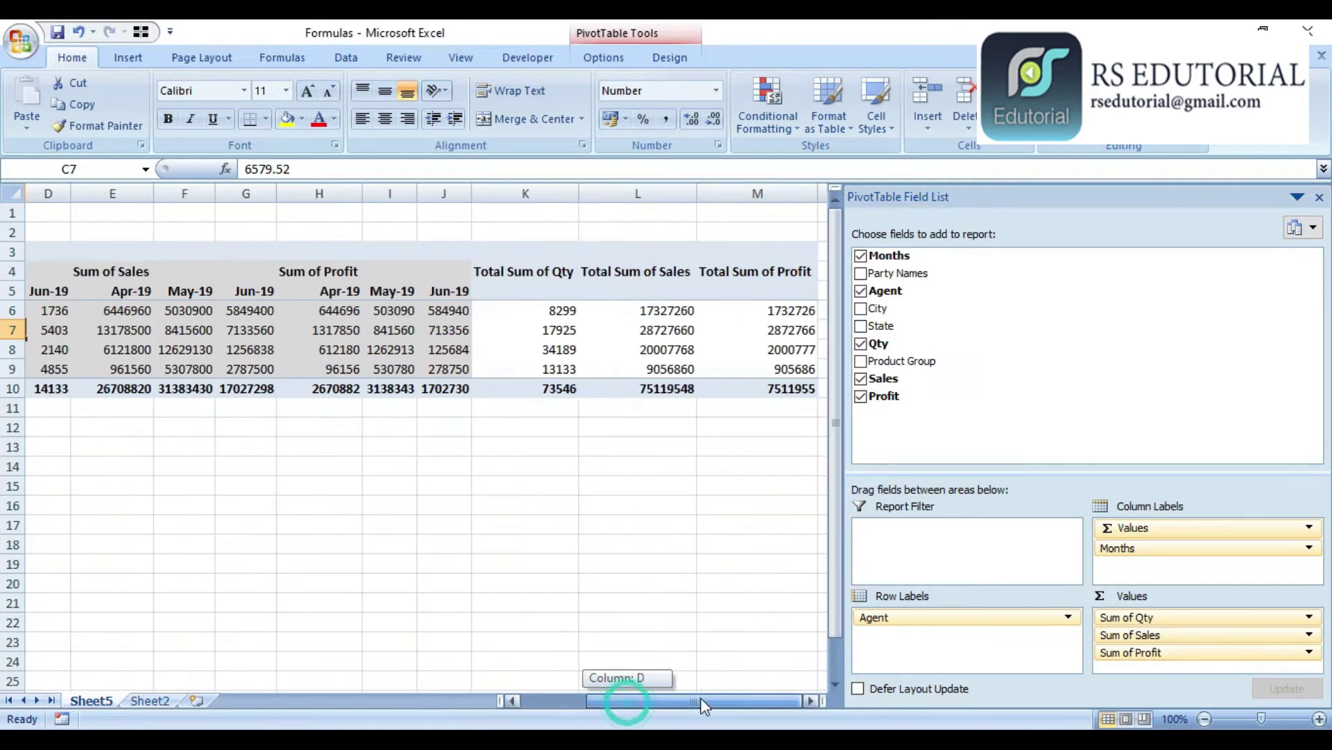
pyautogui.moveTo(544, 689); pyautogui.dragTo(447, 689)
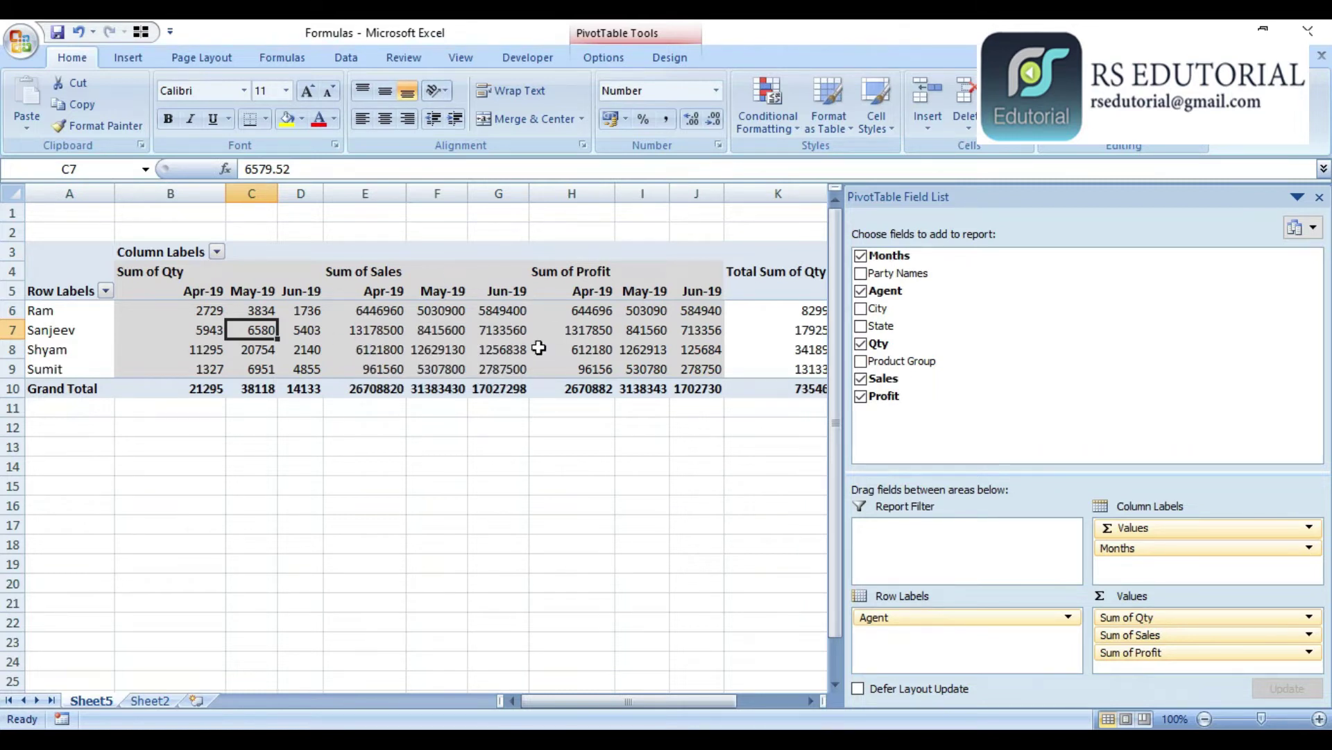
pyautogui.moveTo(539, 348)
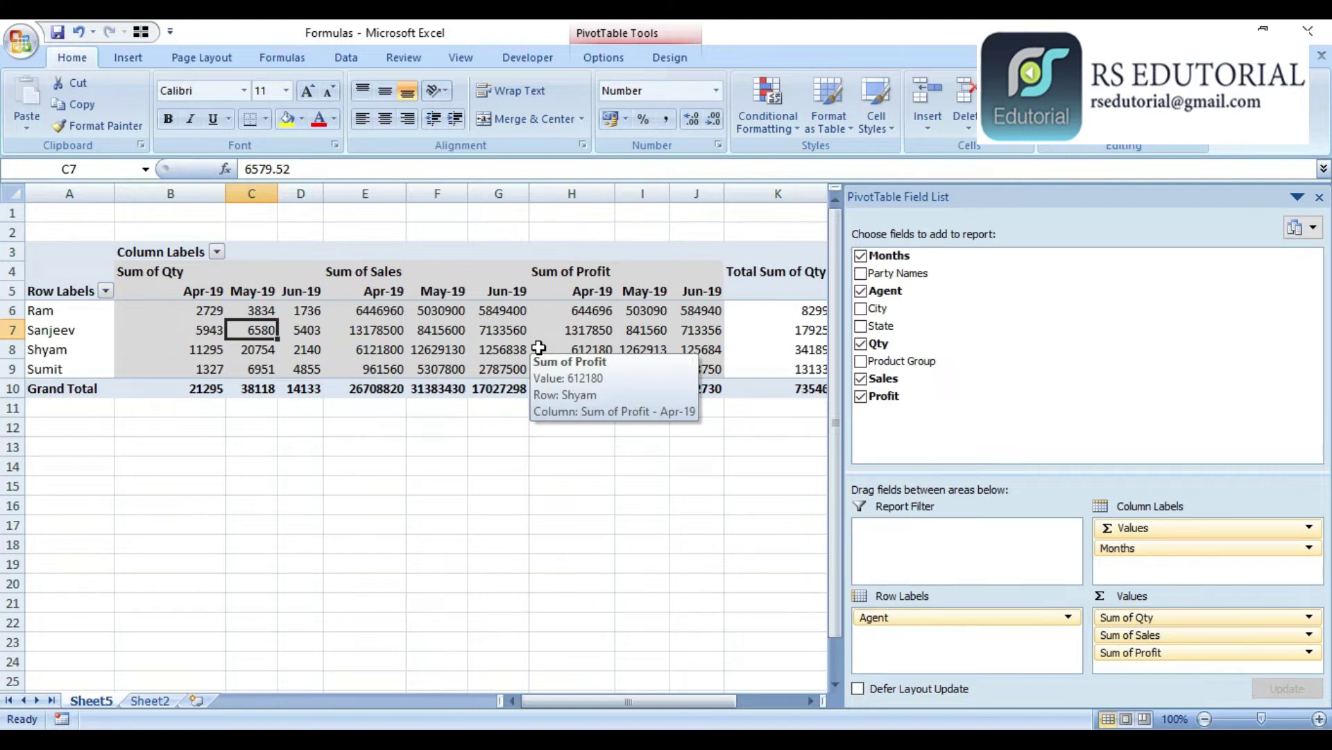
pyautogui.click(439, 331)
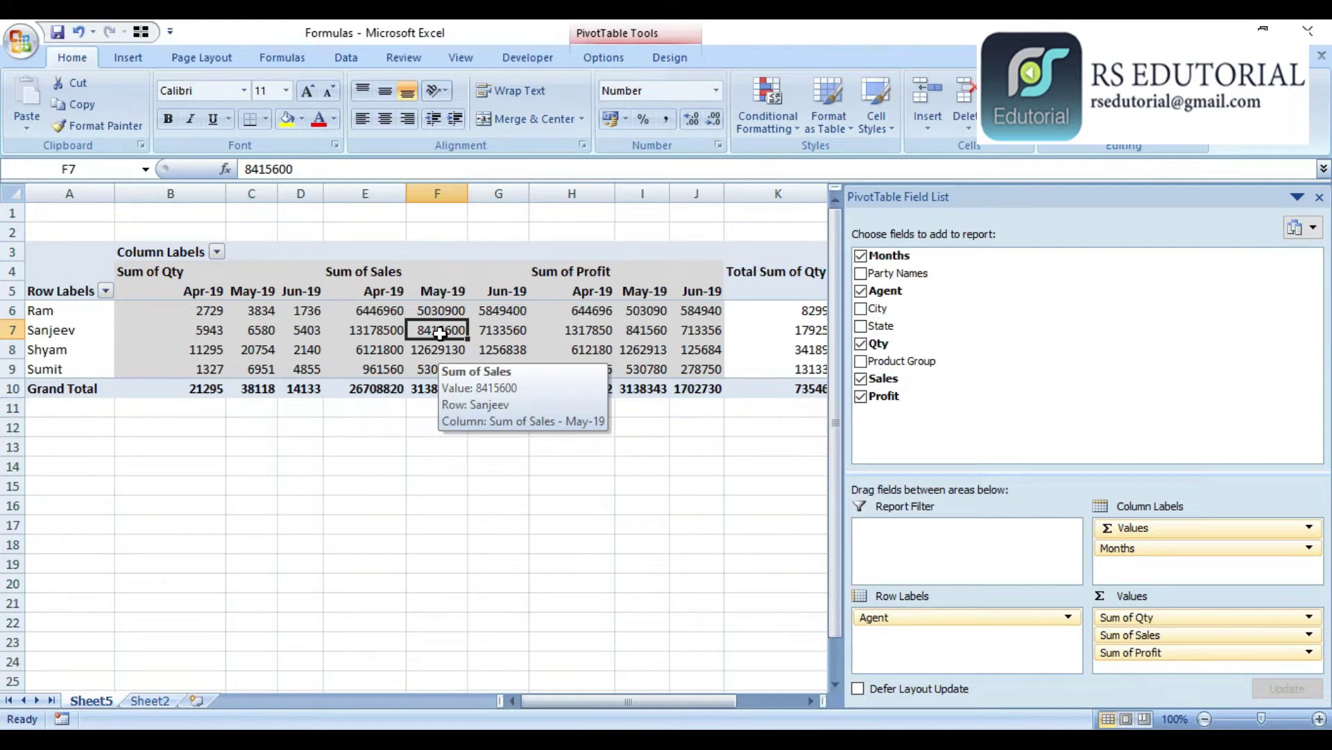
pyautogui.click(576, 312)
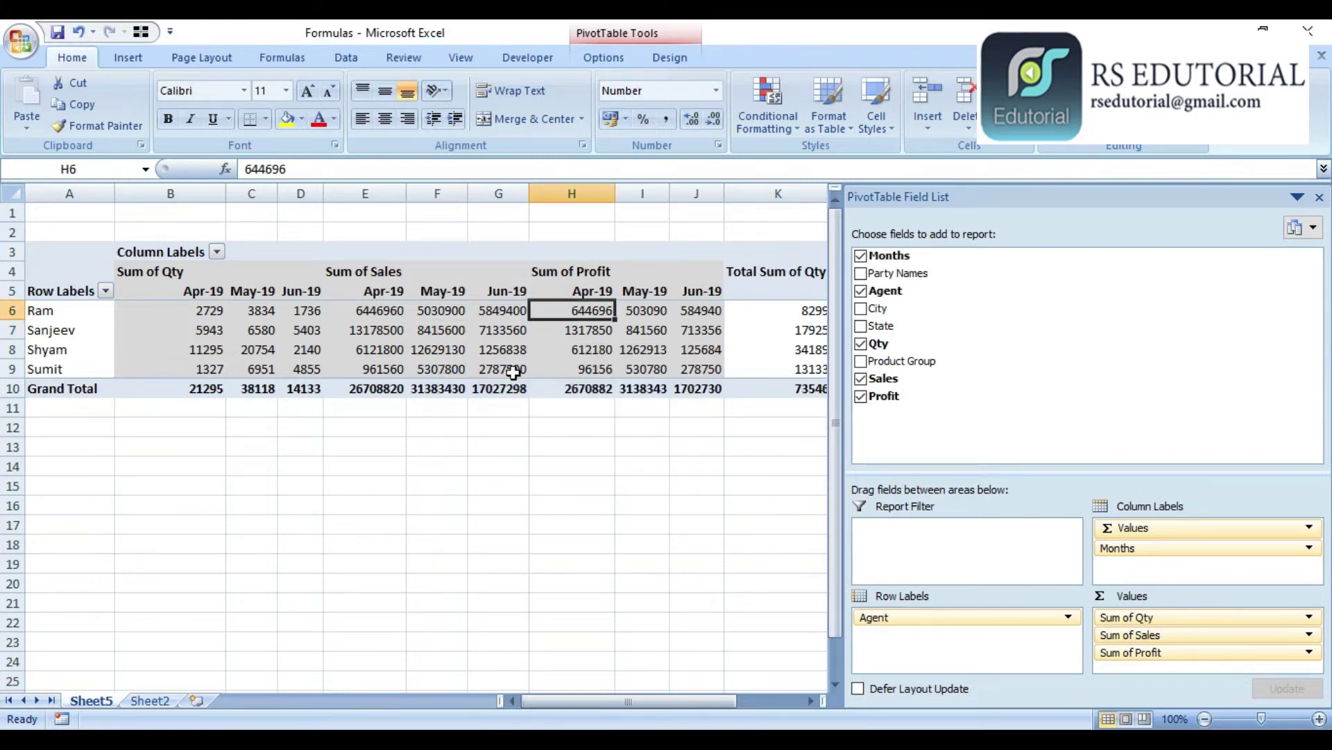
pyautogui.click(494, 398)
pyautogui.click(401, 423)
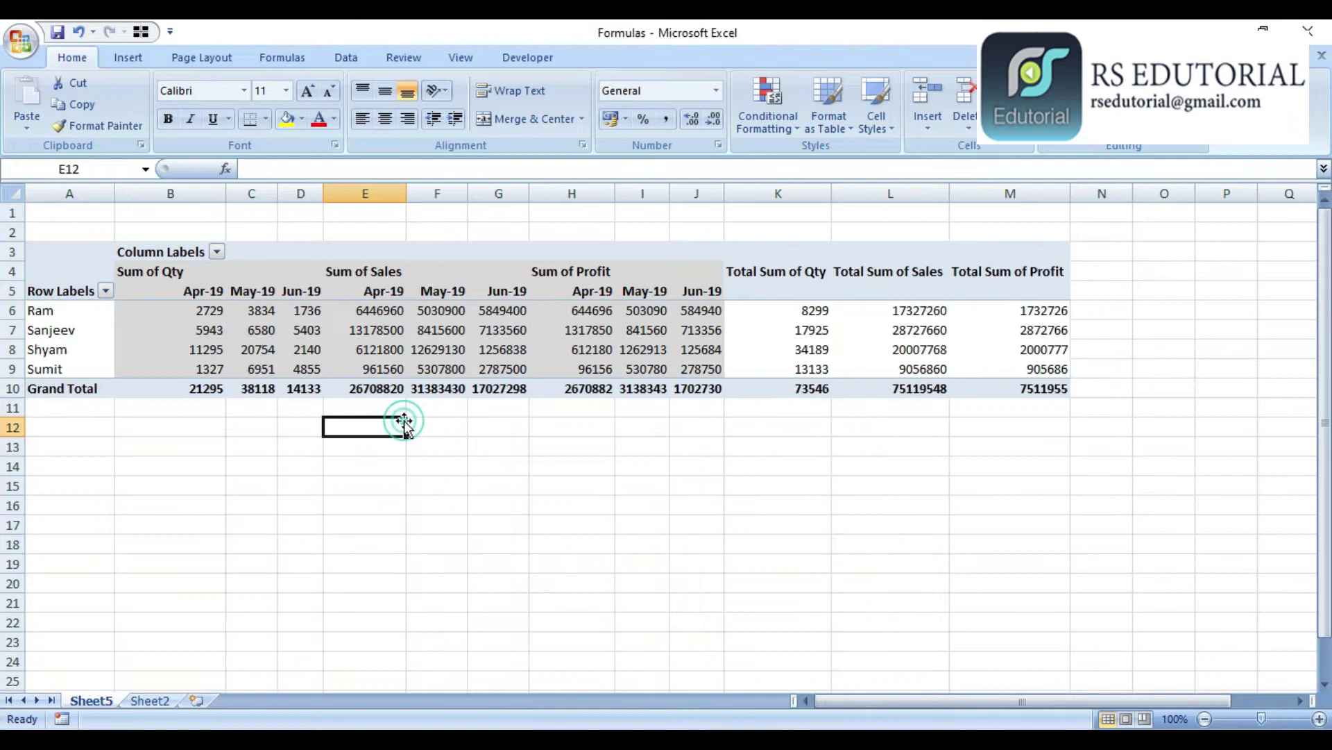
pyautogui.click(120, 330)
pyautogui.click(34, 311)
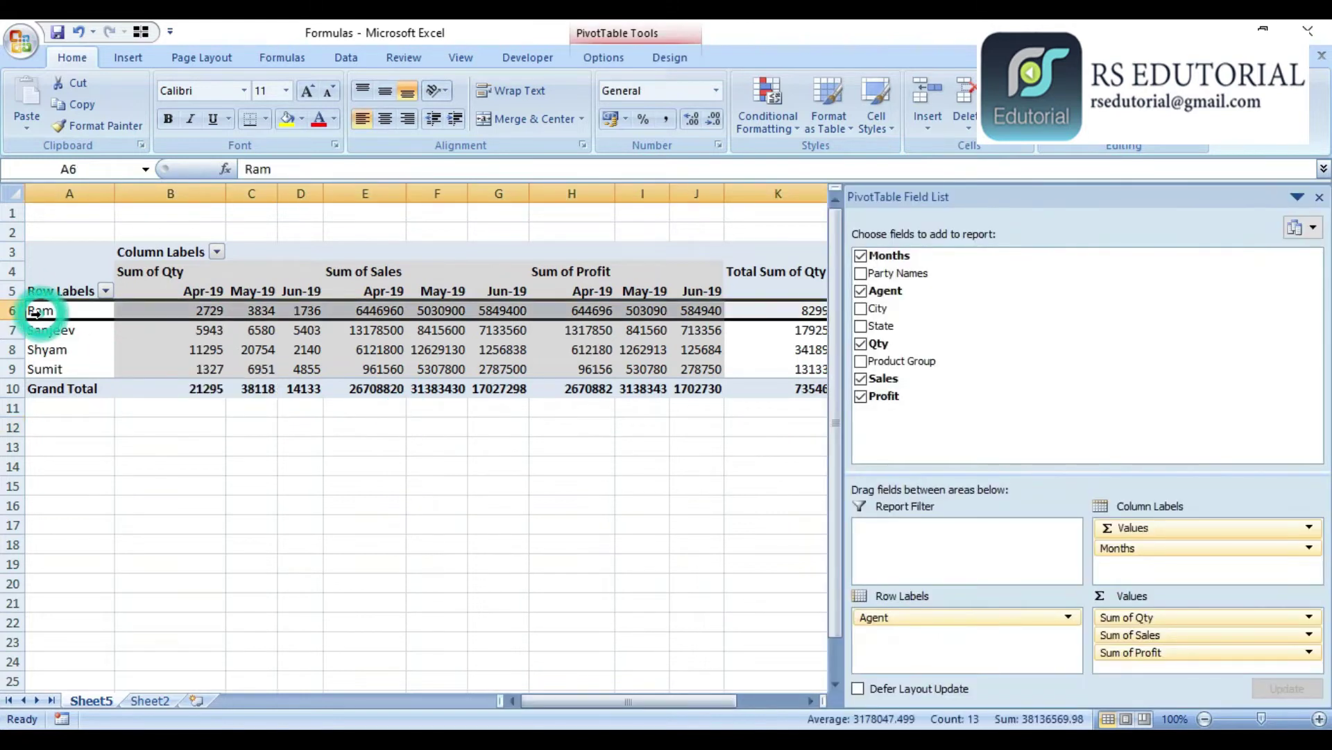
pyautogui.click(43, 273)
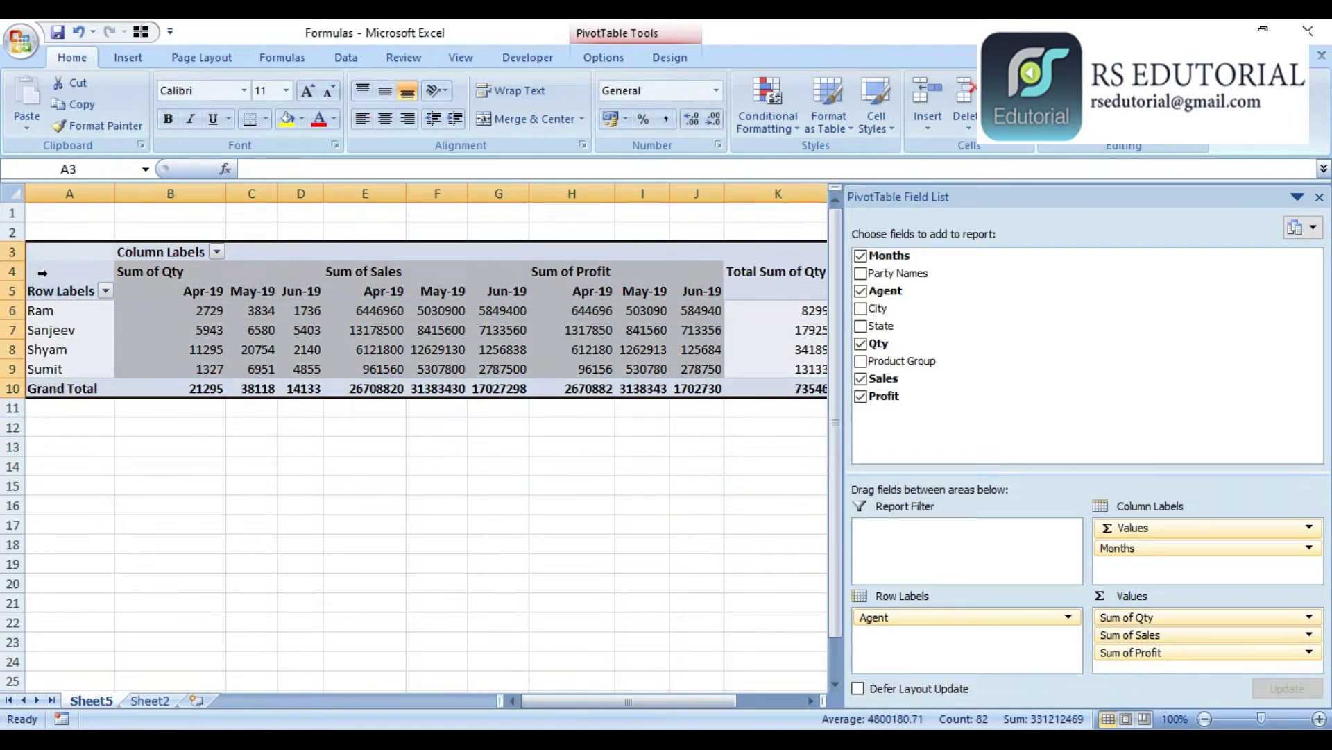
pyautogui.click(132, 425)
# Place Sum of Profit first in the PivotTable's Values area, ahead of Sum of Qty and Sum of Sales.
pyautogui.click(698, 367)
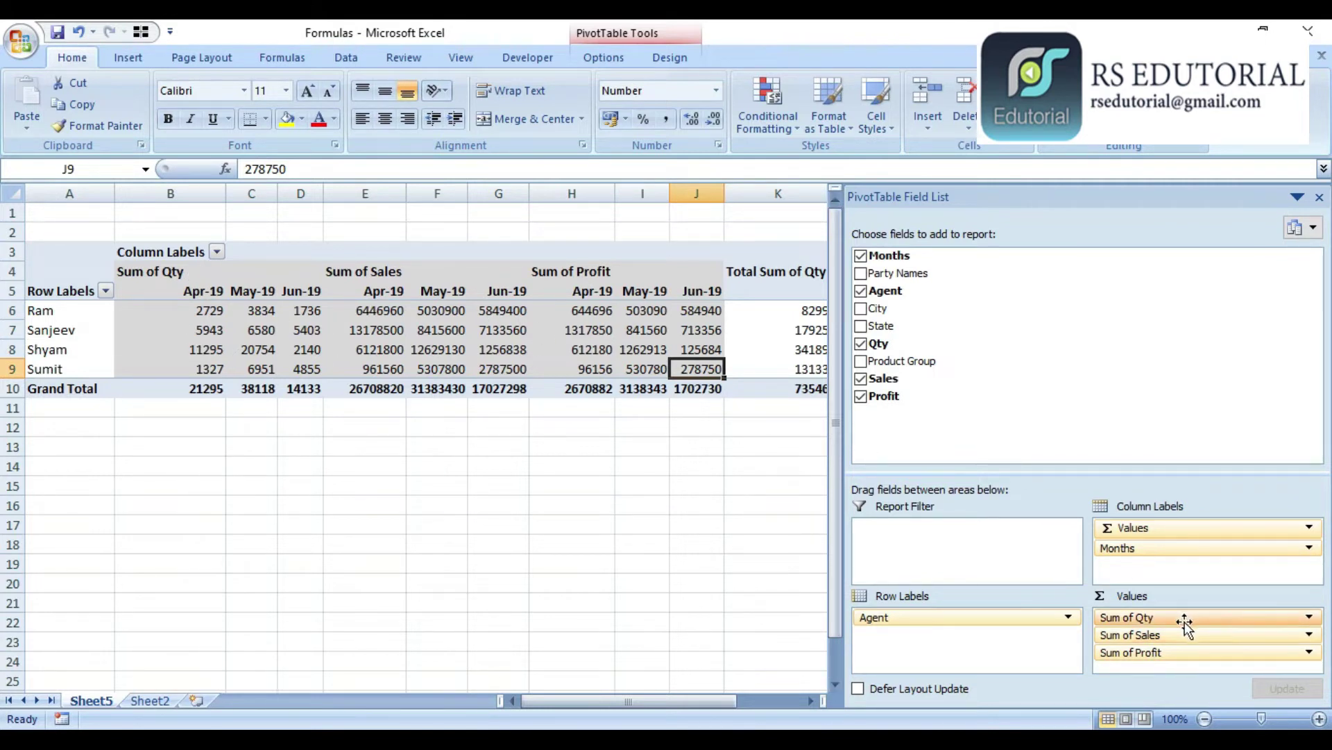
pyautogui.click(1212, 619)
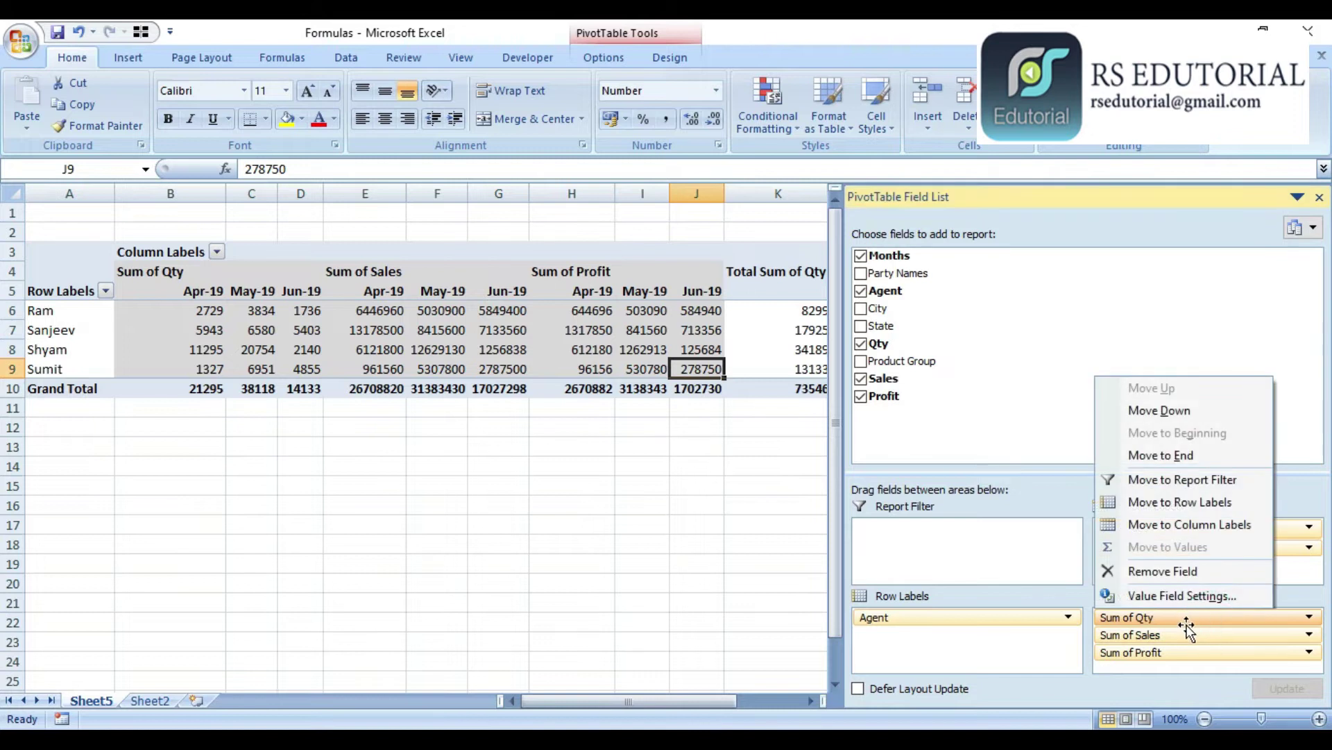
pyautogui.moveTo(1150, 654); pyautogui.dragTo(1172, 612)
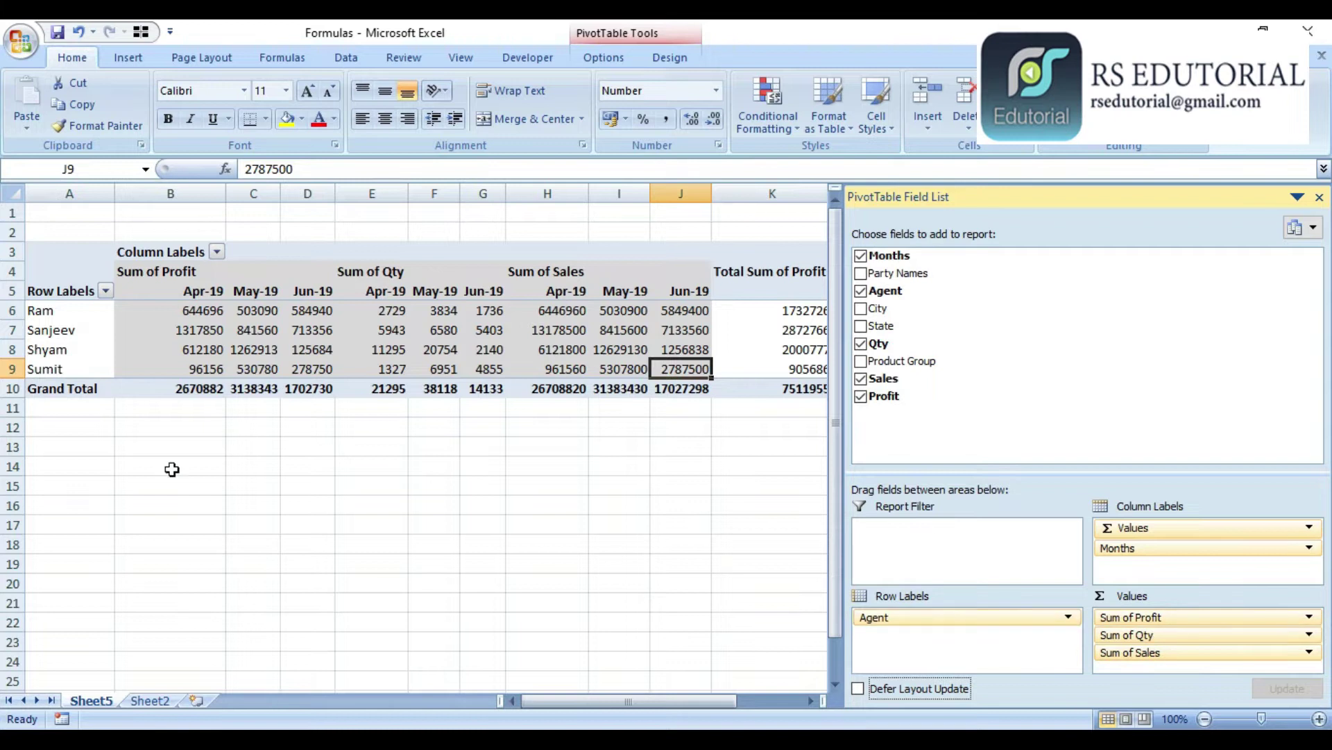
# Bring the last-listed agent to the top of the row labels by entering that agent's name in cell A6.
pyautogui.click(69, 314)
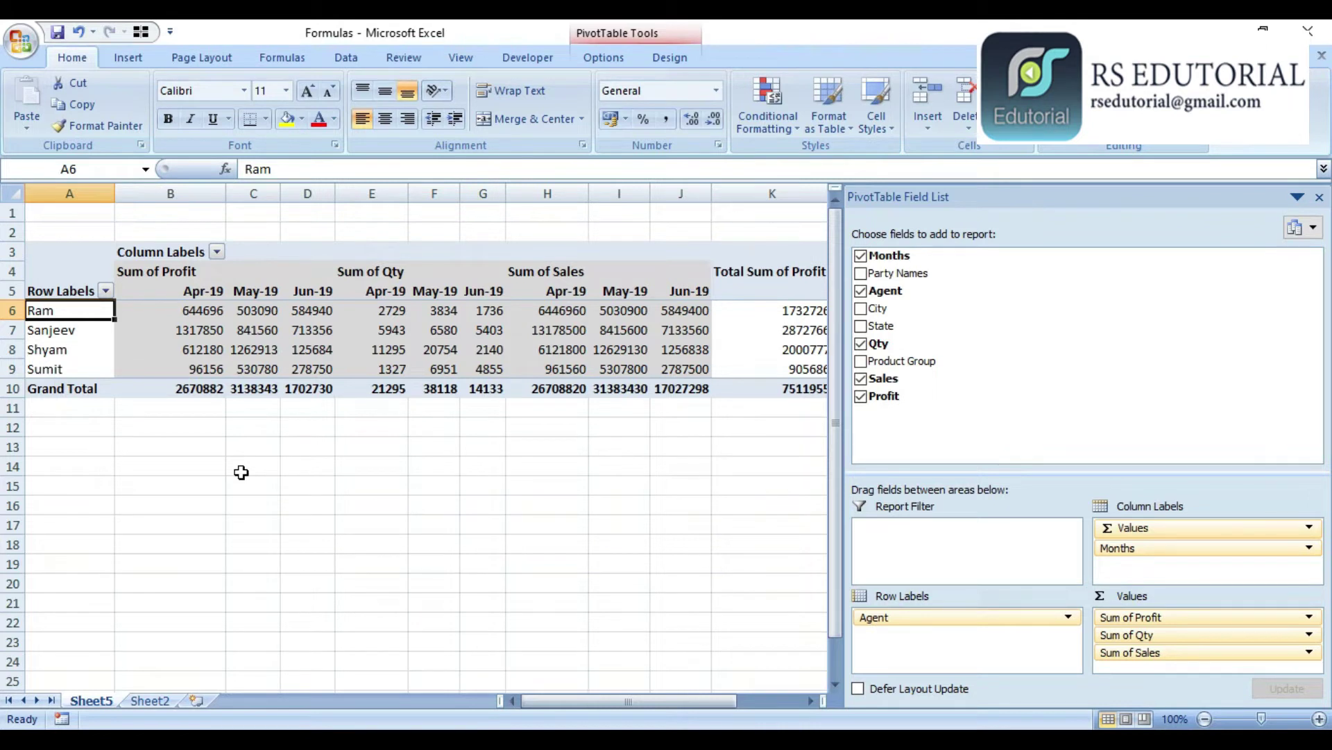
pyautogui.write('sumit')
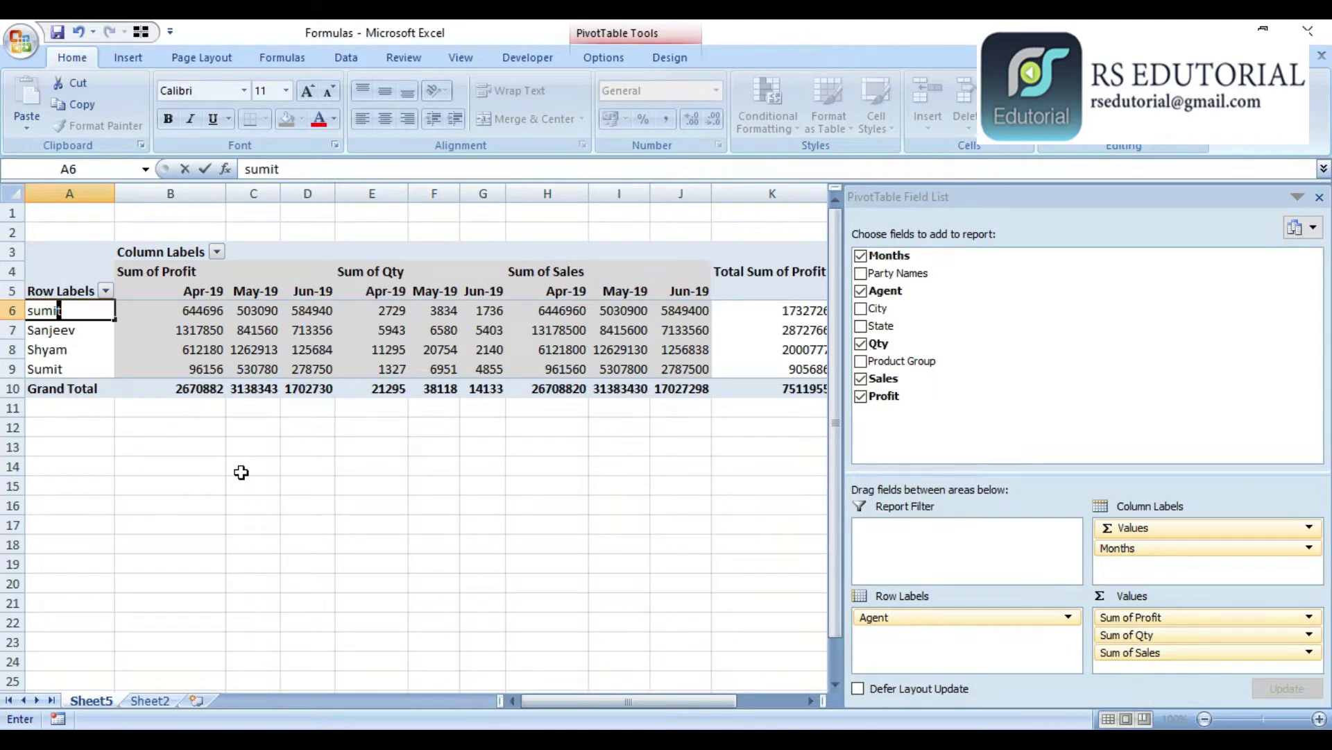
pyautogui.press('Return')
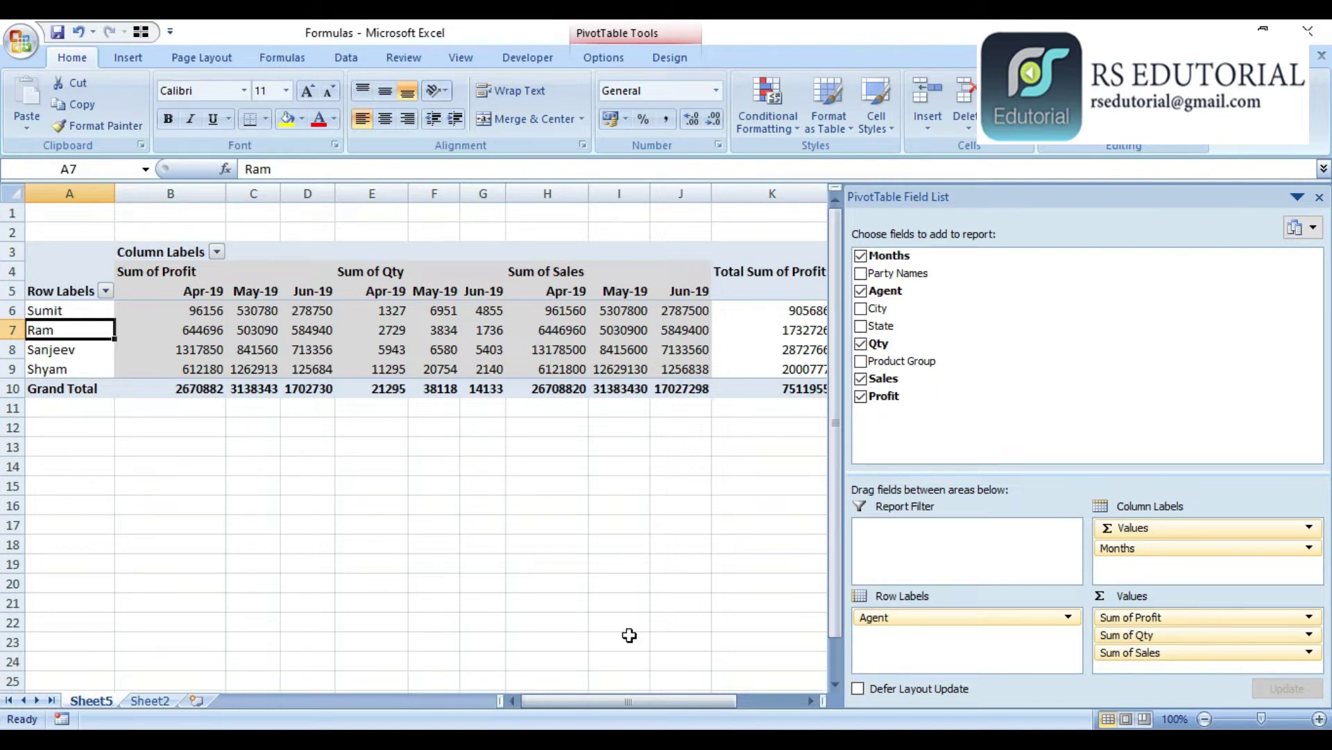
# Remove Qty and Profit from the PivotTable's values, leaving only Sum of Sales, and move Agent from the row labels to the report filter.
pyautogui.moveTo(1122, 646); pyautogui.dragTo(660, 597)
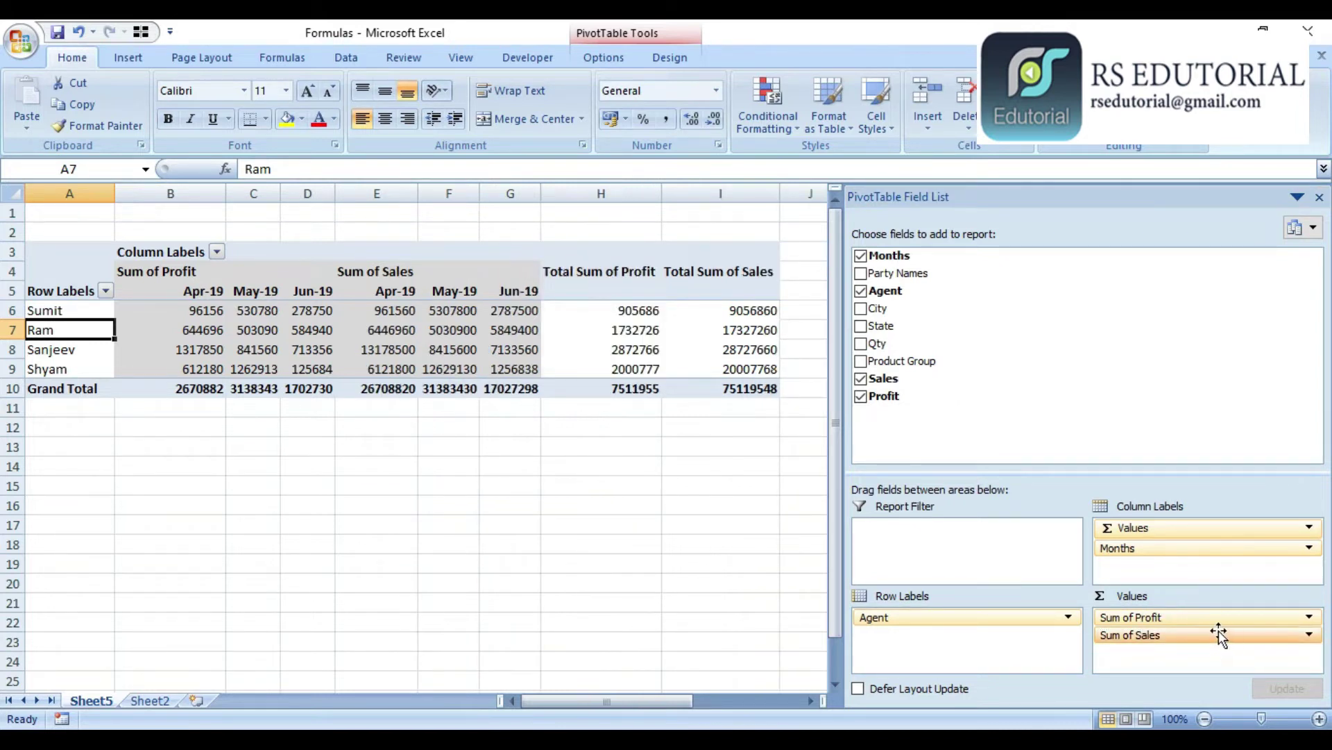
pyautogui.click(1219, 633)
pyautogui.click(1038, 601)
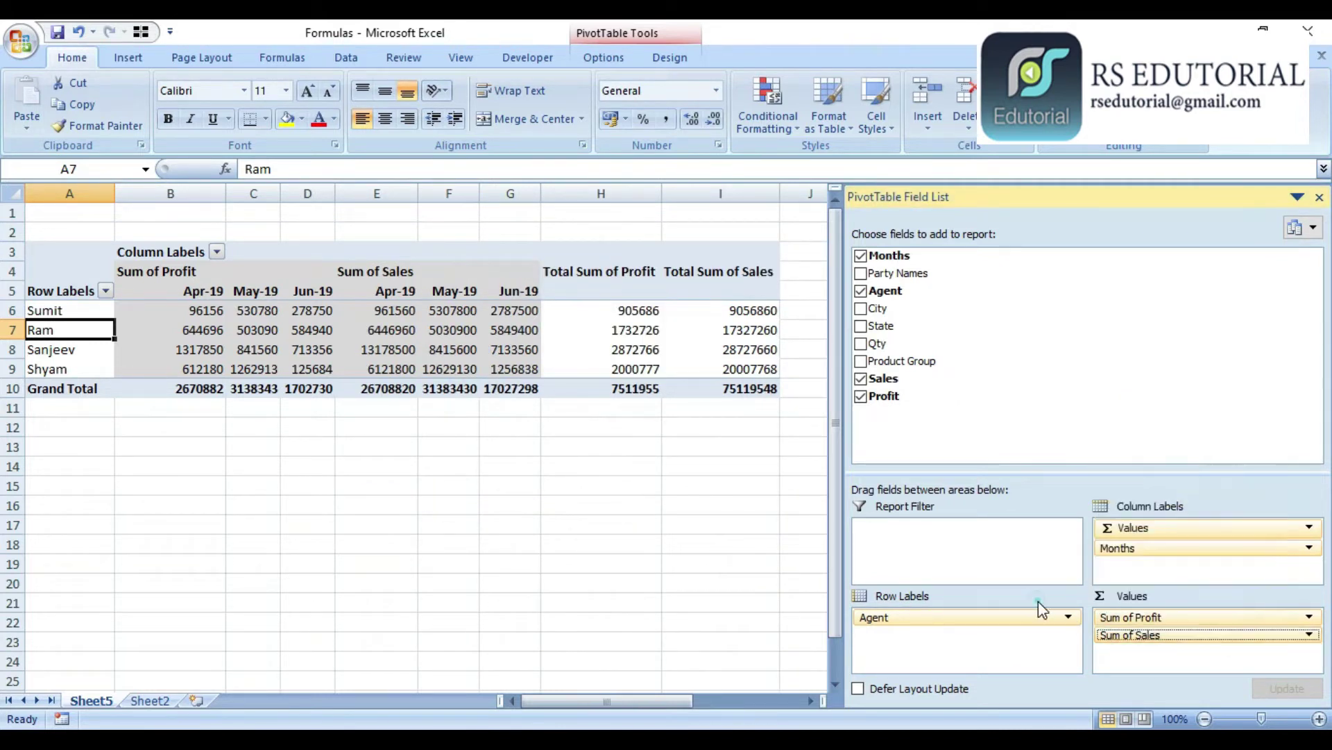
pyautogui.moveTo(1140, 617); pyautogui.dragTo(662, 531)
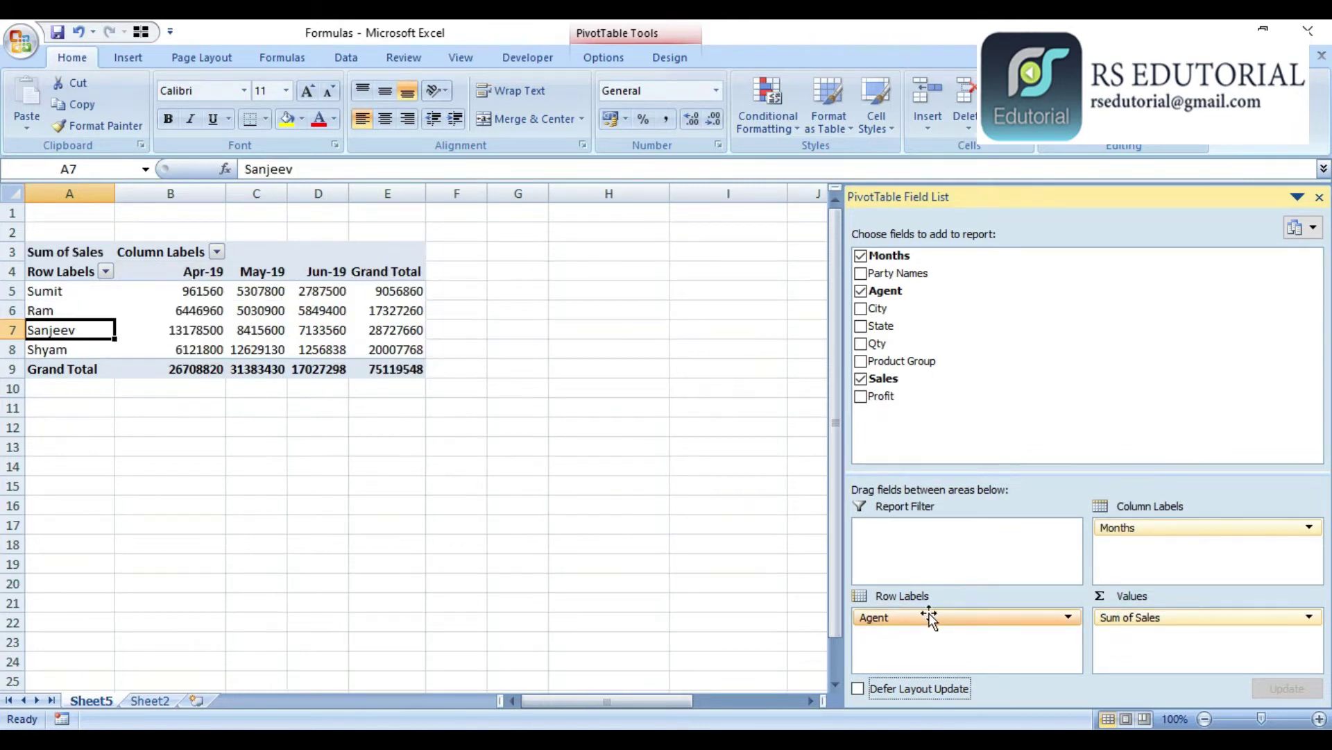
pyautogui.moveTo(930, 617); pyautogui.dragTo(941, 566)
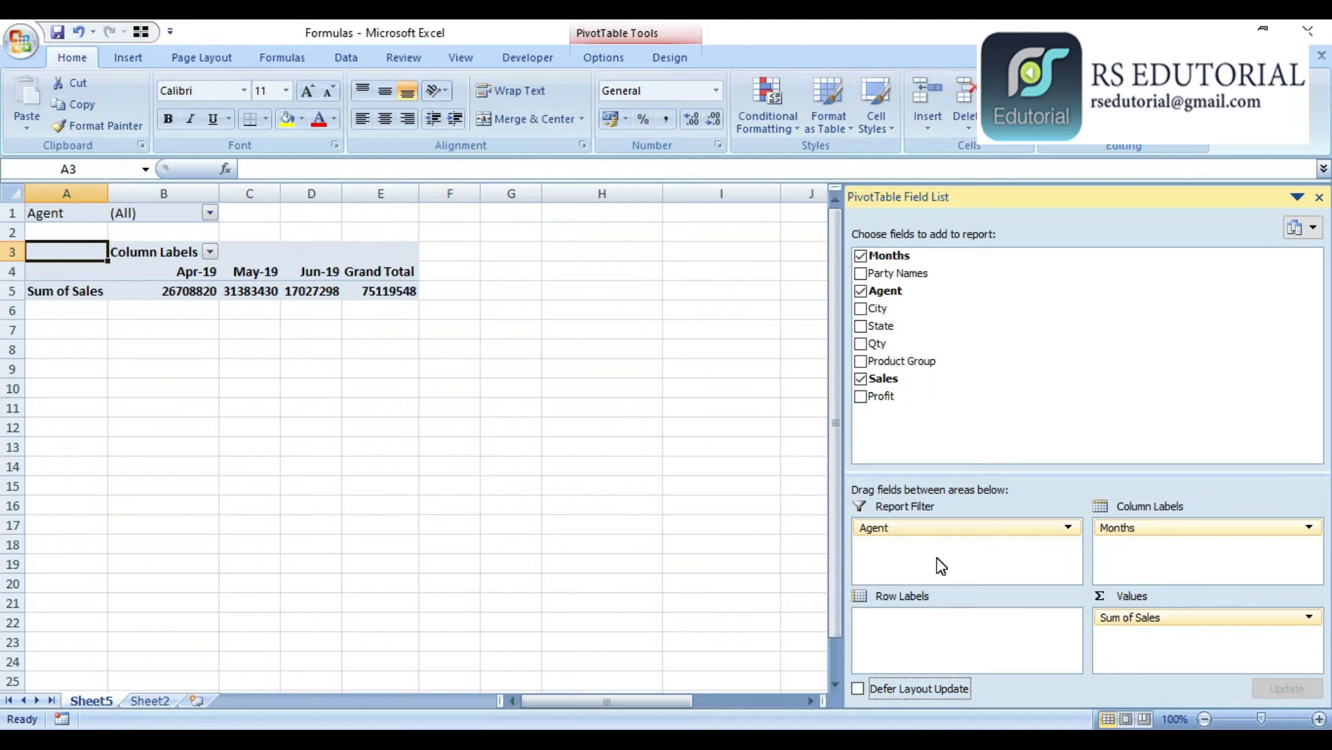
# Add Party Names to the PivotTable's row labels and sort the parties by Grand Total from largest to smallest.
pyautogui.click(210, 213)
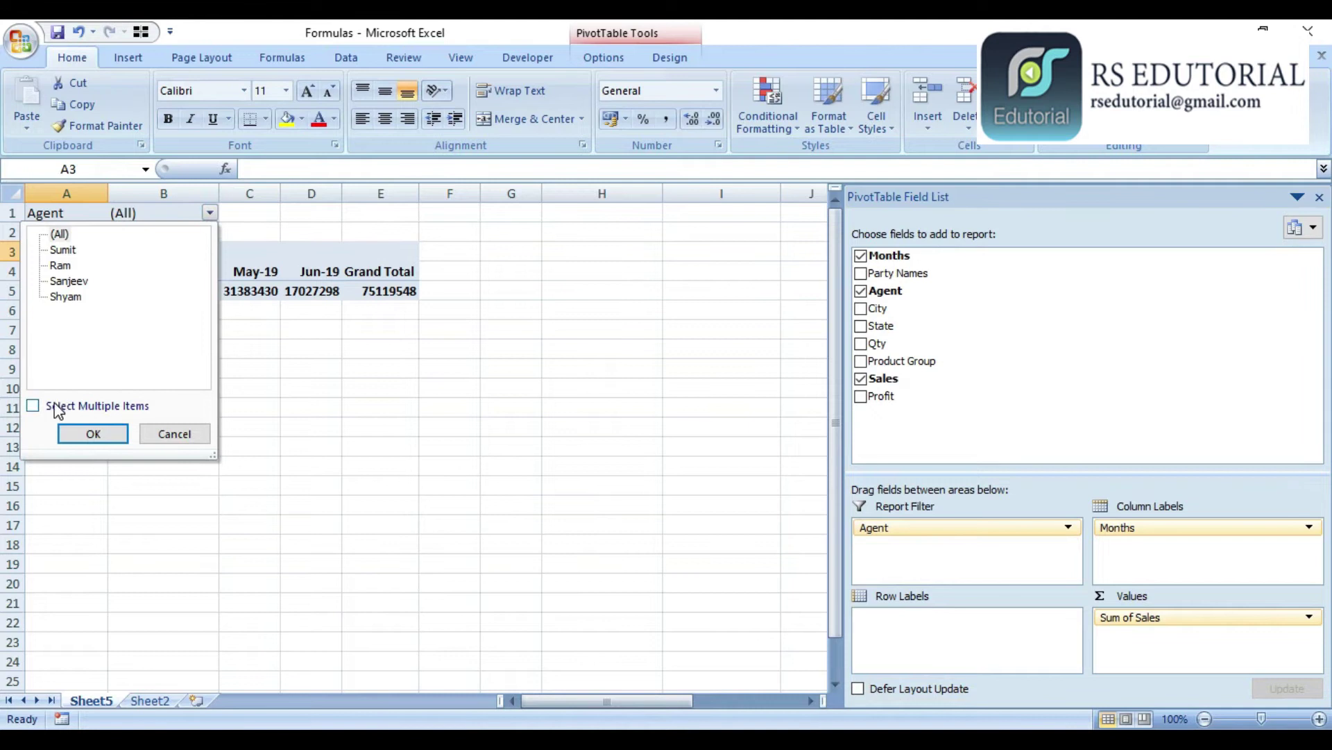
pyautogui.click(313, 273)
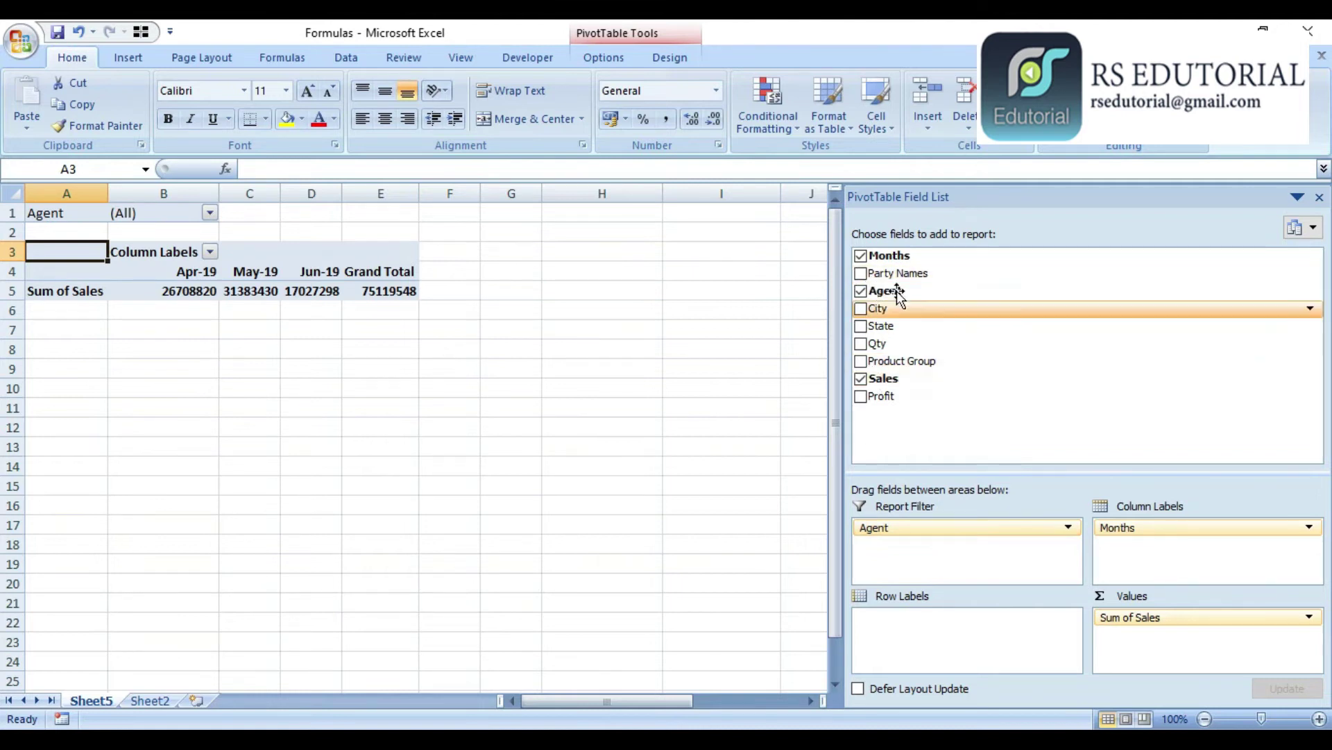
pyautogui.click(860, 274)
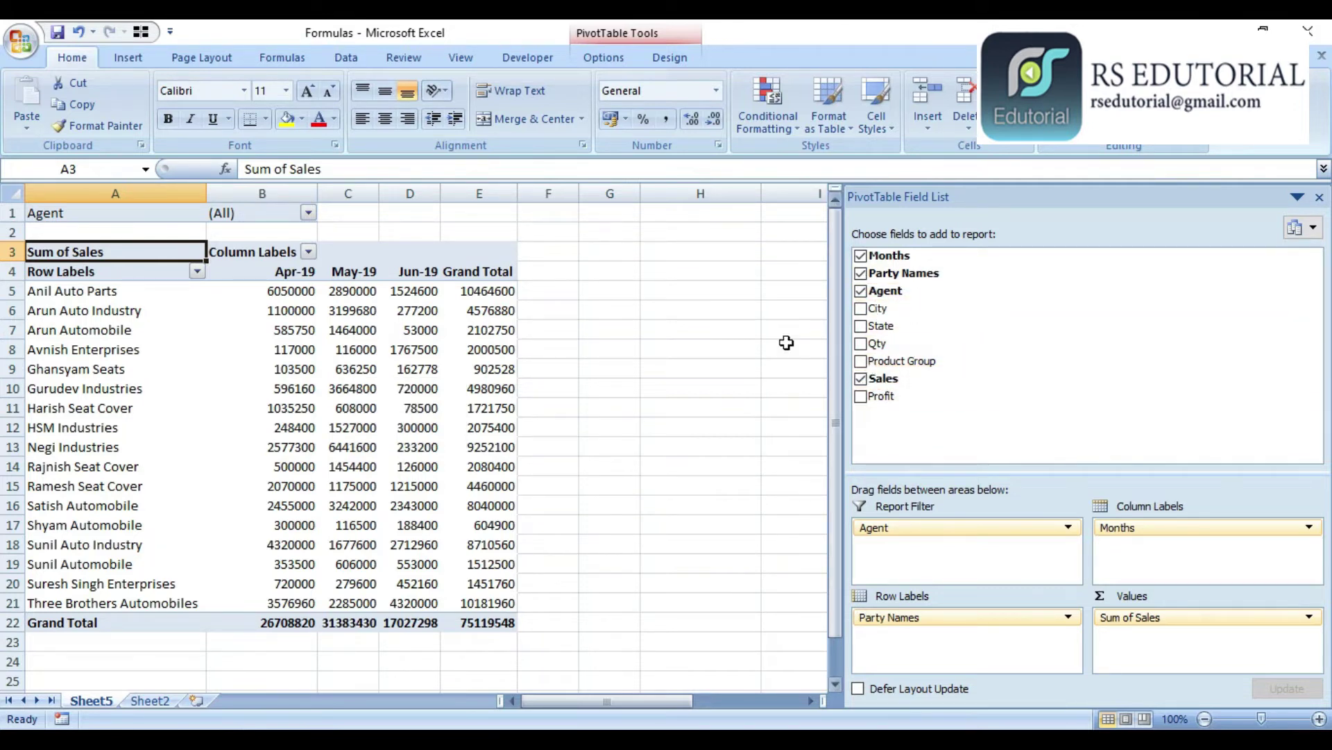
pyautogui.click(450, 286)
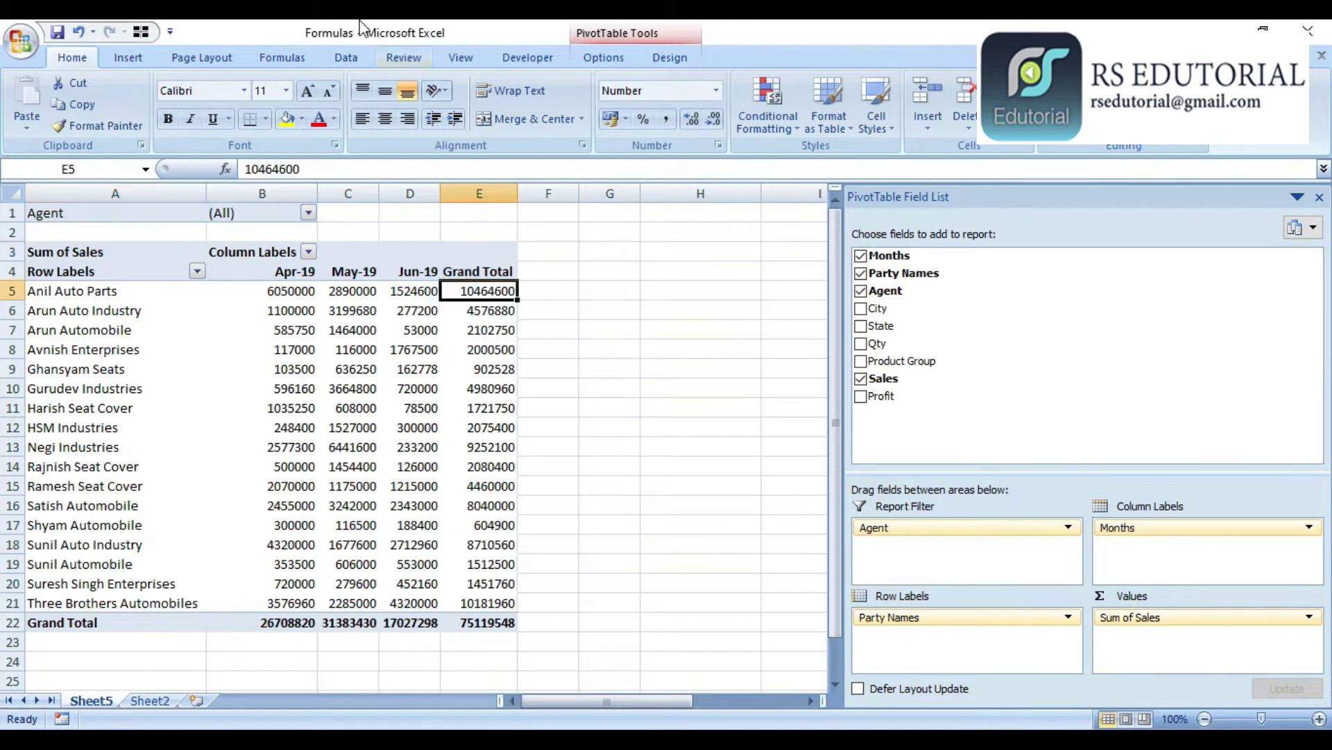
pyautogui.click(345, 57)
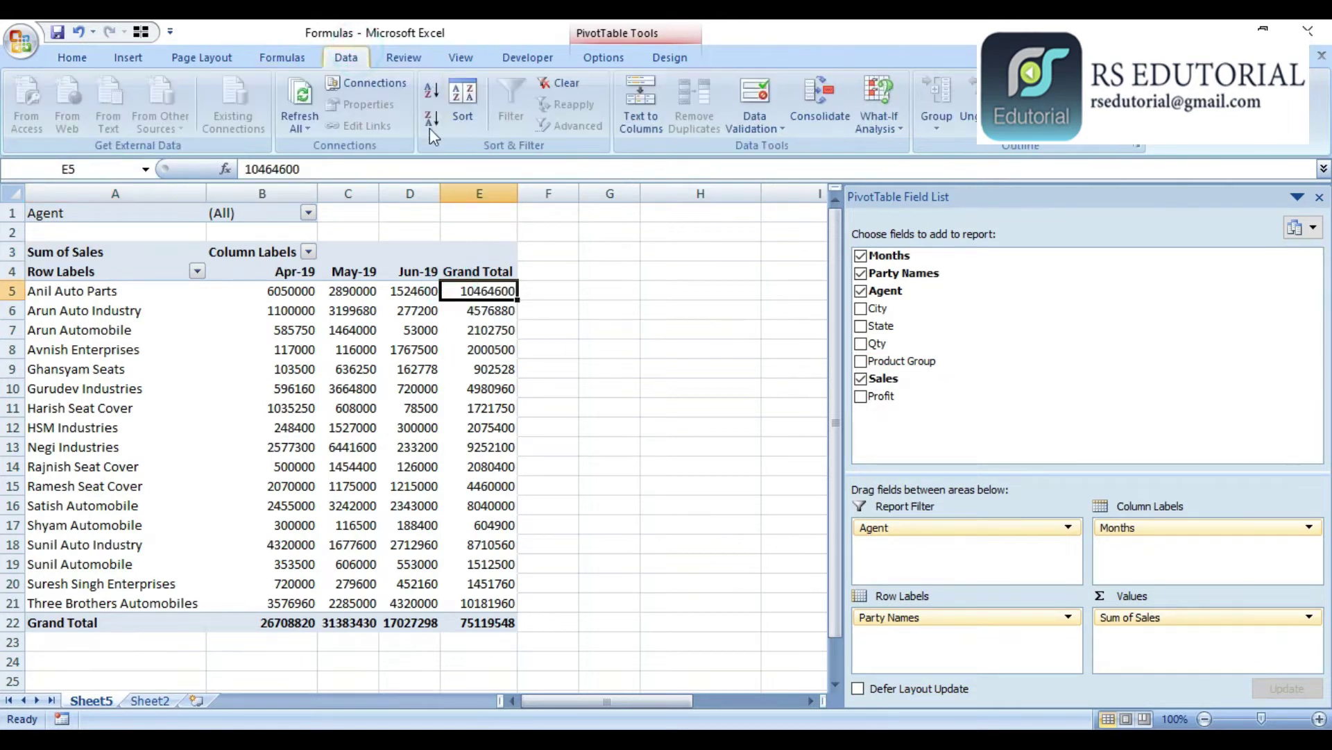
pyautogui.click(435, 120)
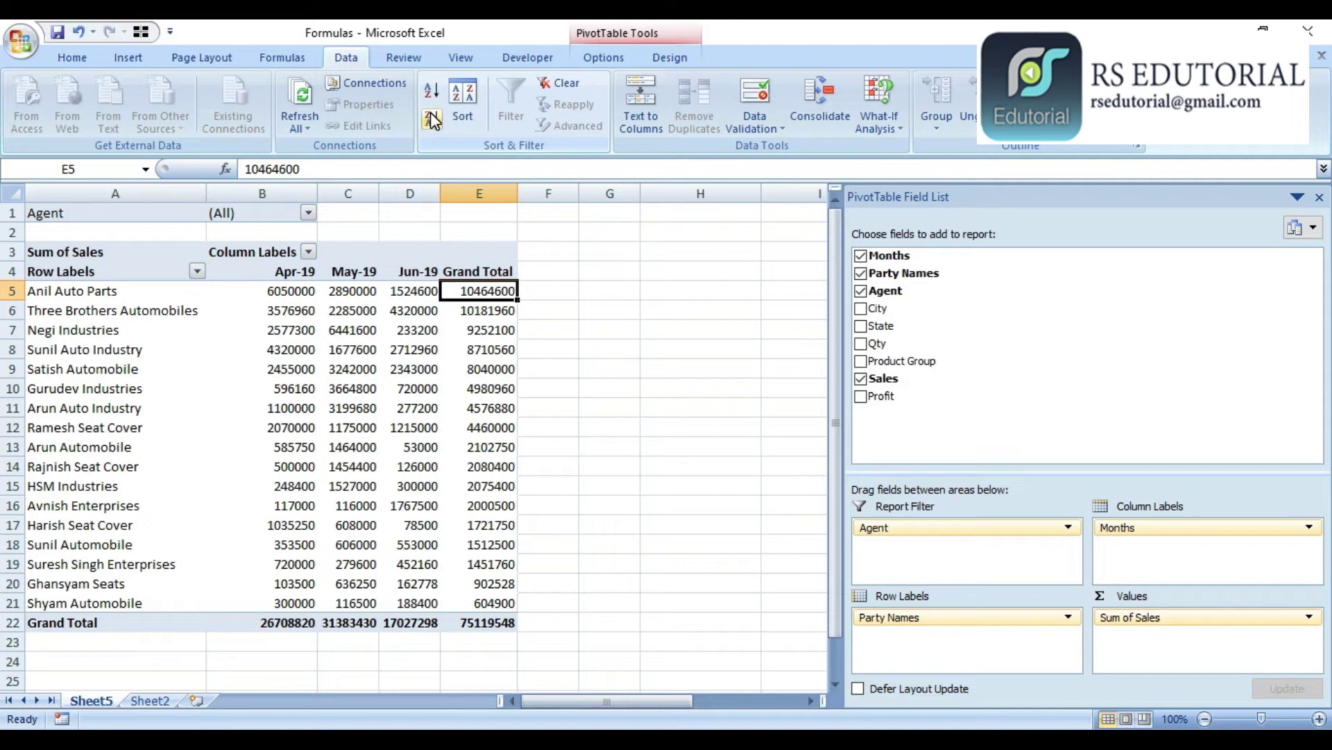
pyautogui.click(486, 349)
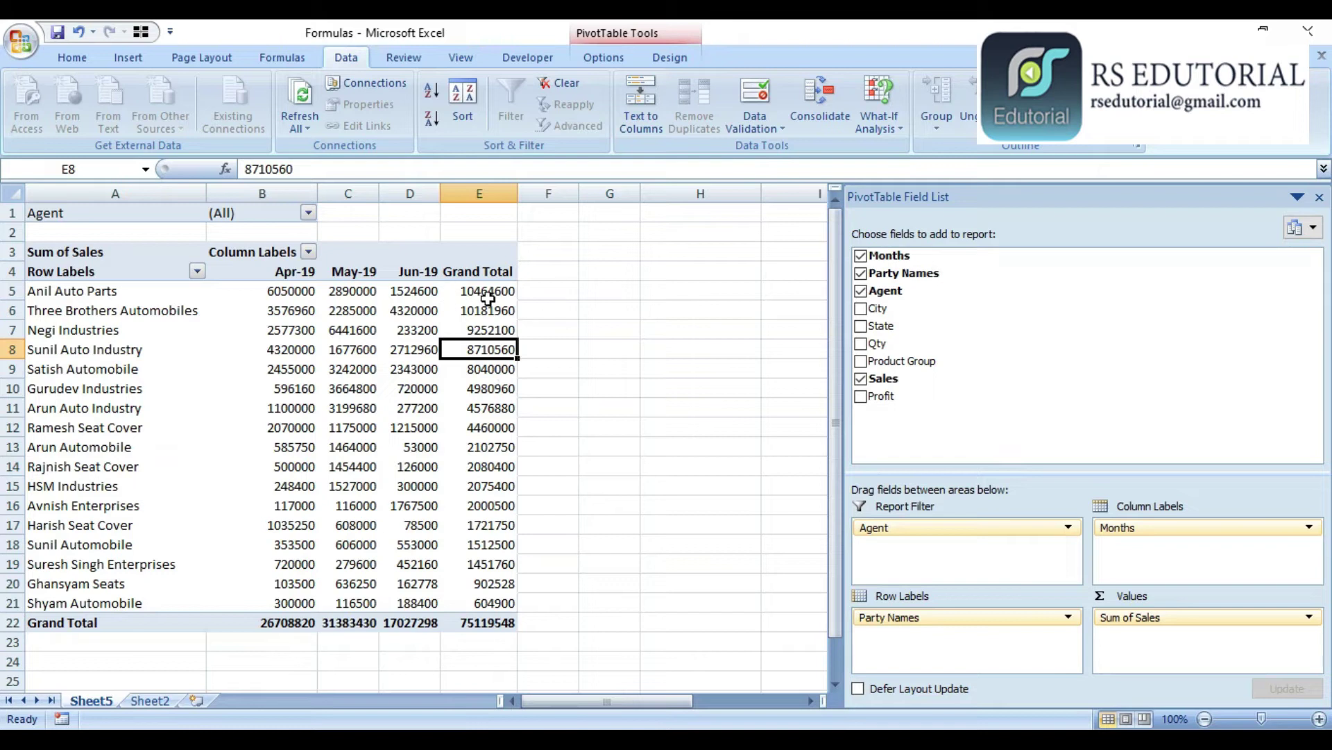
pyautogui.moveTo(490, 299)
# Replace Party Names with State in the PivotTable's row labels and nest City beneath it.
pyautogui.moveTo(914, 619); pyautogui.dragTo(797, 610)
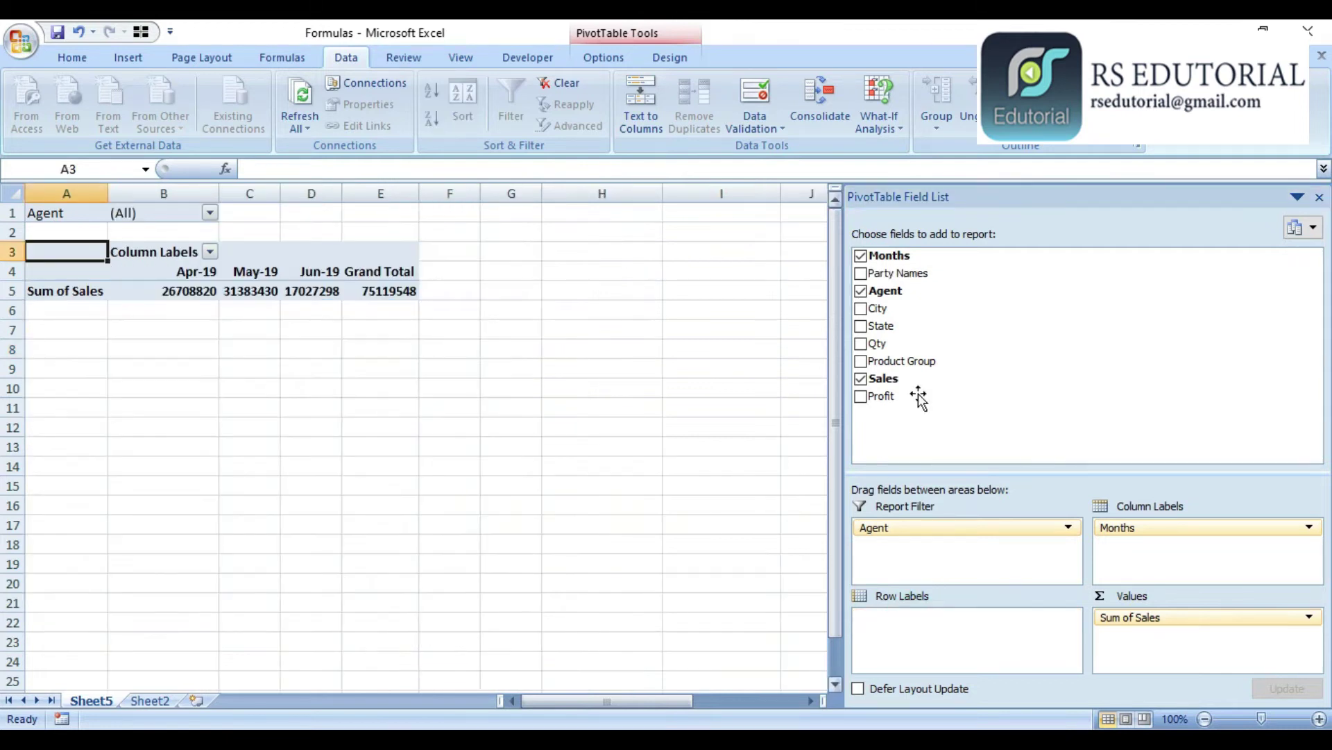
pyautogui.click(861, 327)
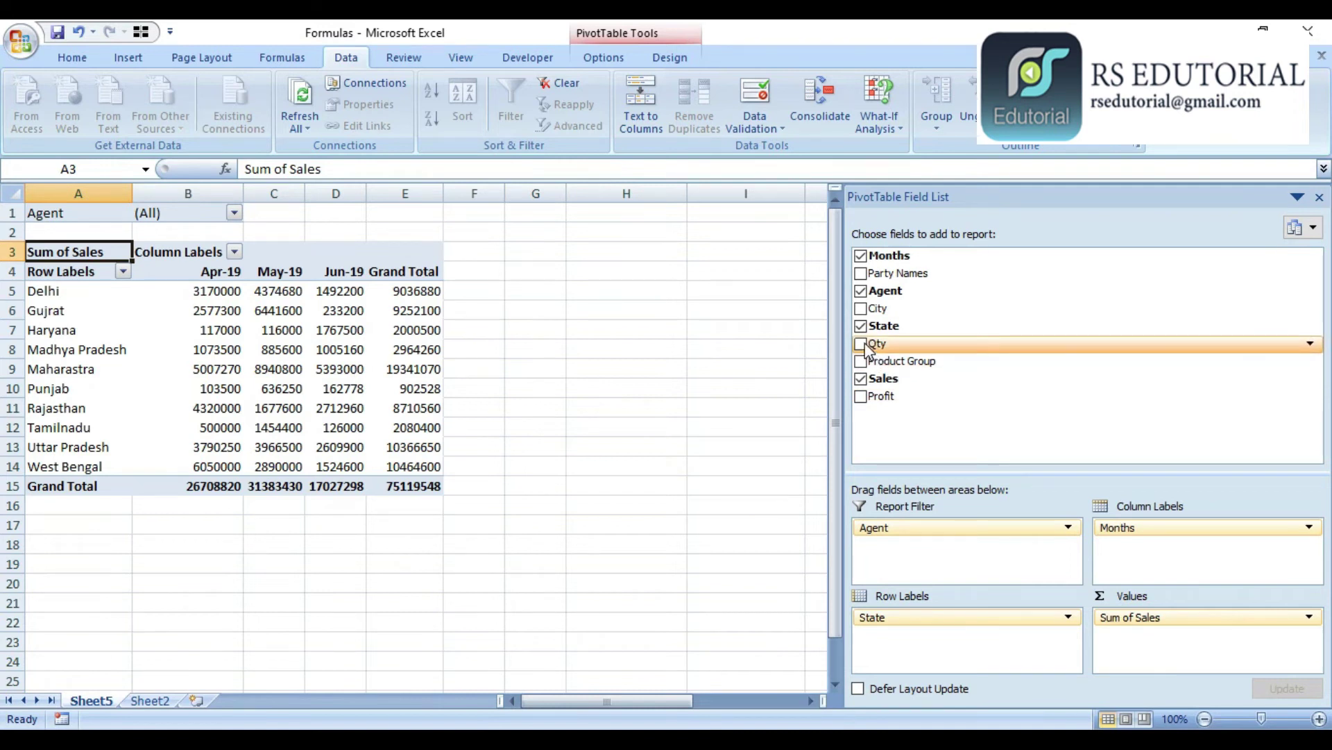
pyautogui.click(861, 309)
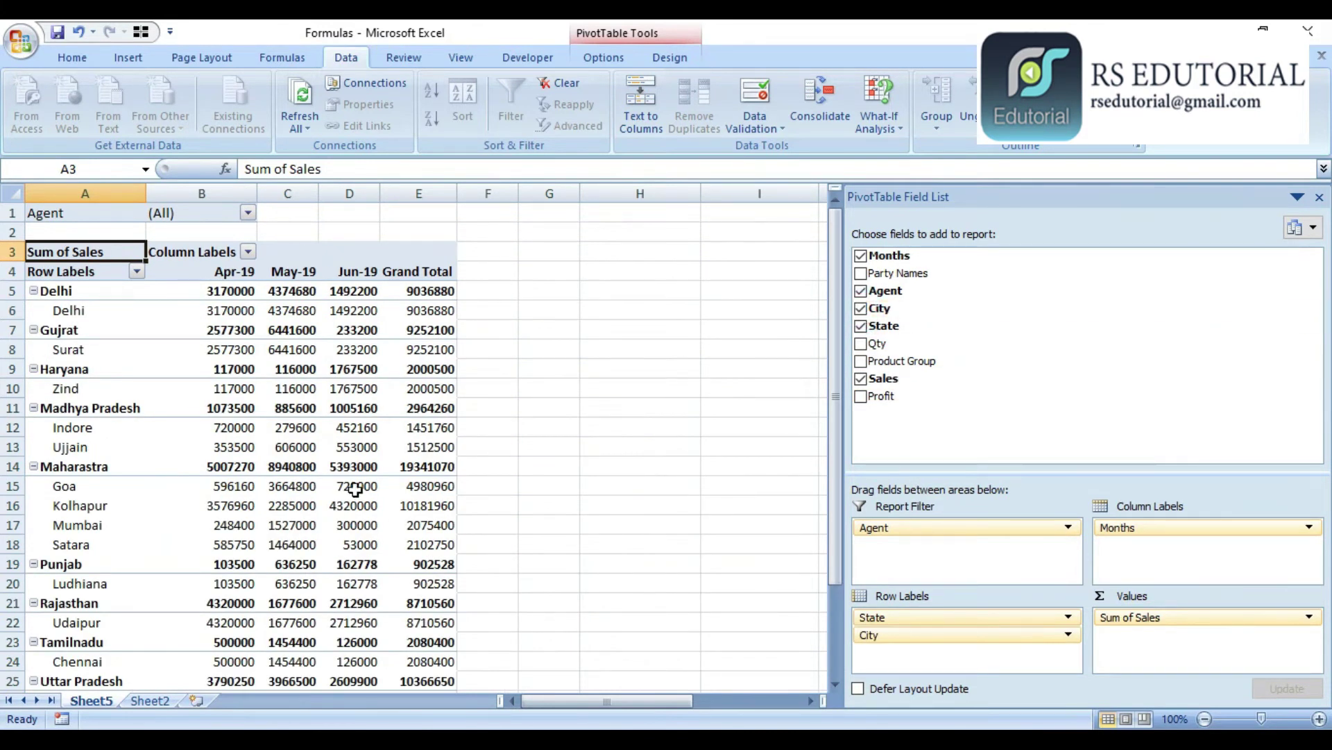
pyautogui.moveTo(339, 525)
# Replace City and State in the row labels with Product Group and review its sales per month.
pyautogui.click(861, 308)
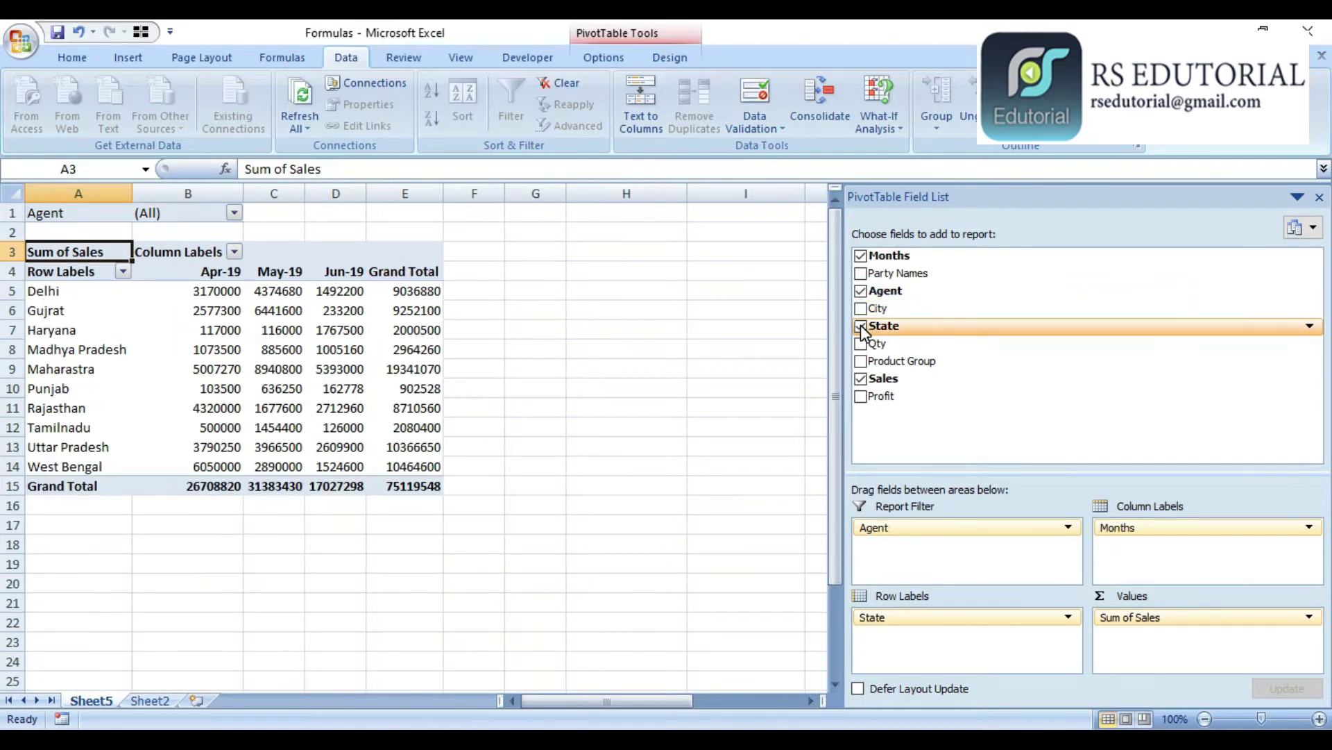
pyautogui.click(860, 326)
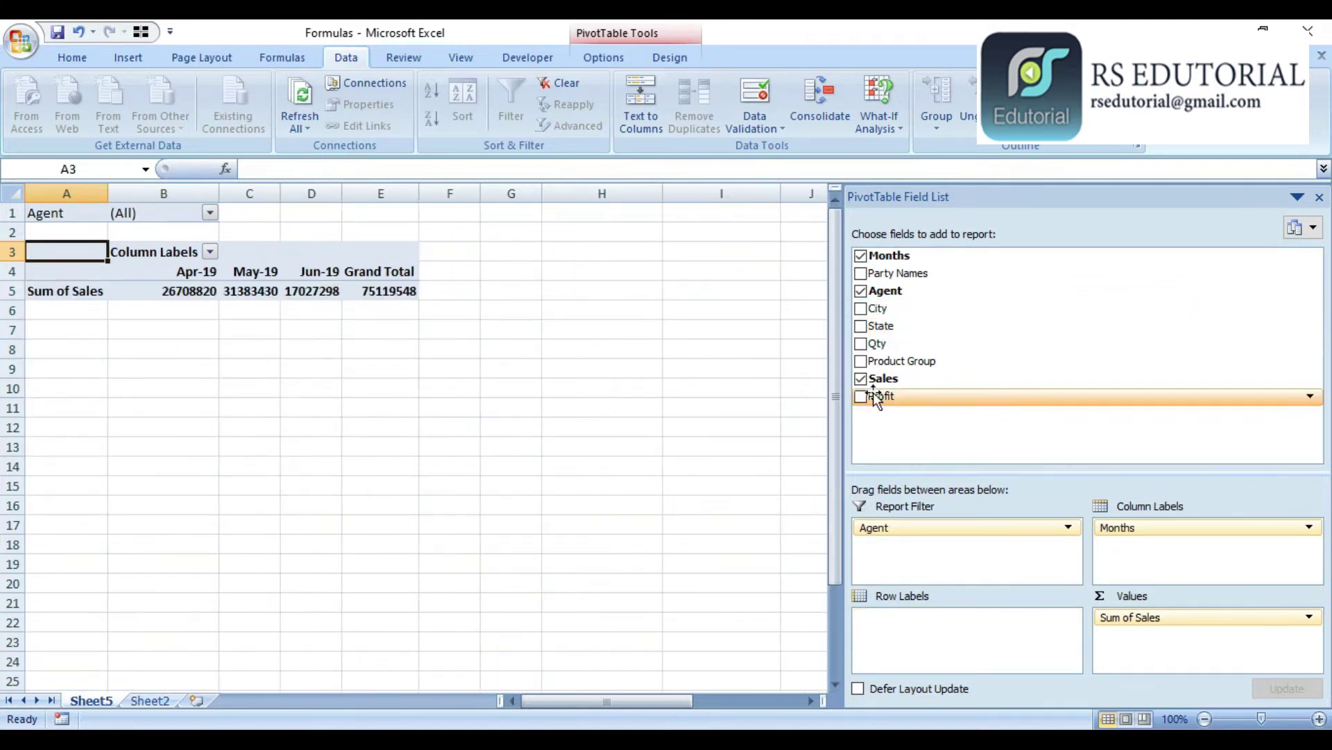
pyautogui.click(861, 361)
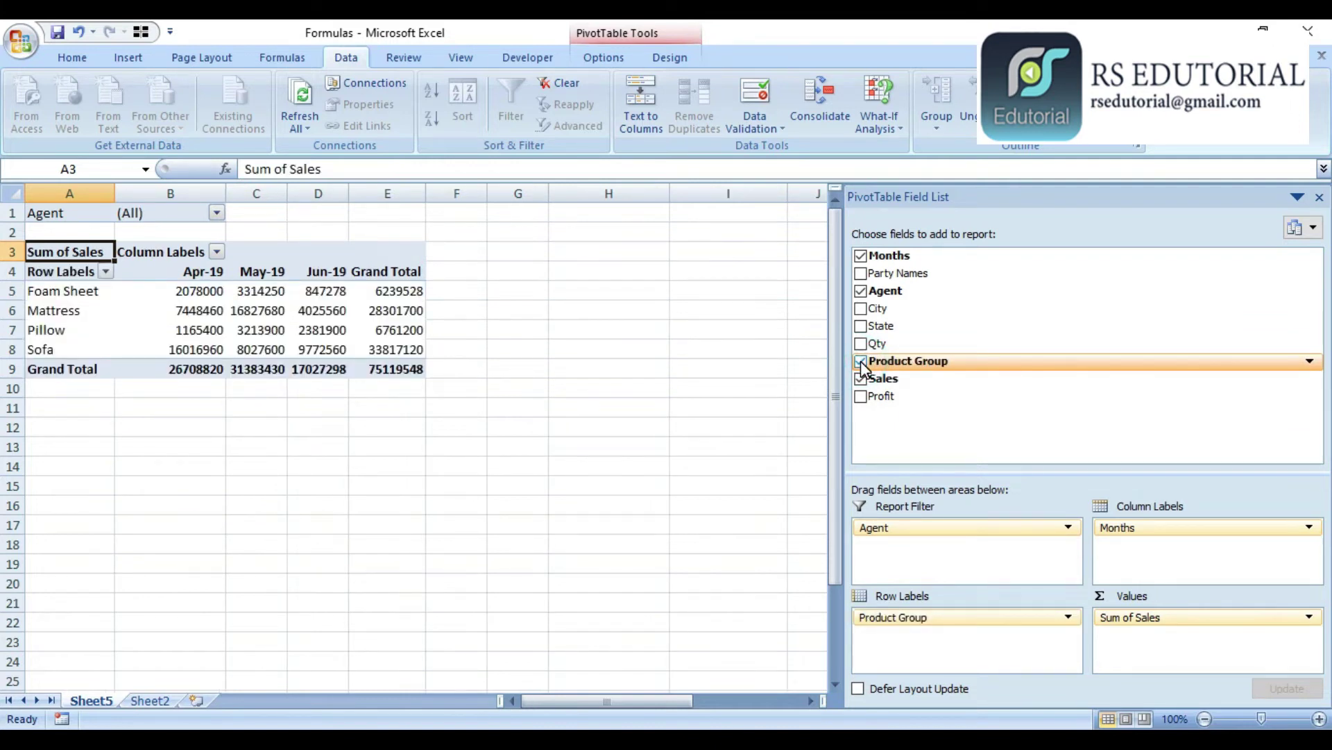
pyautogui.click(172, 312)
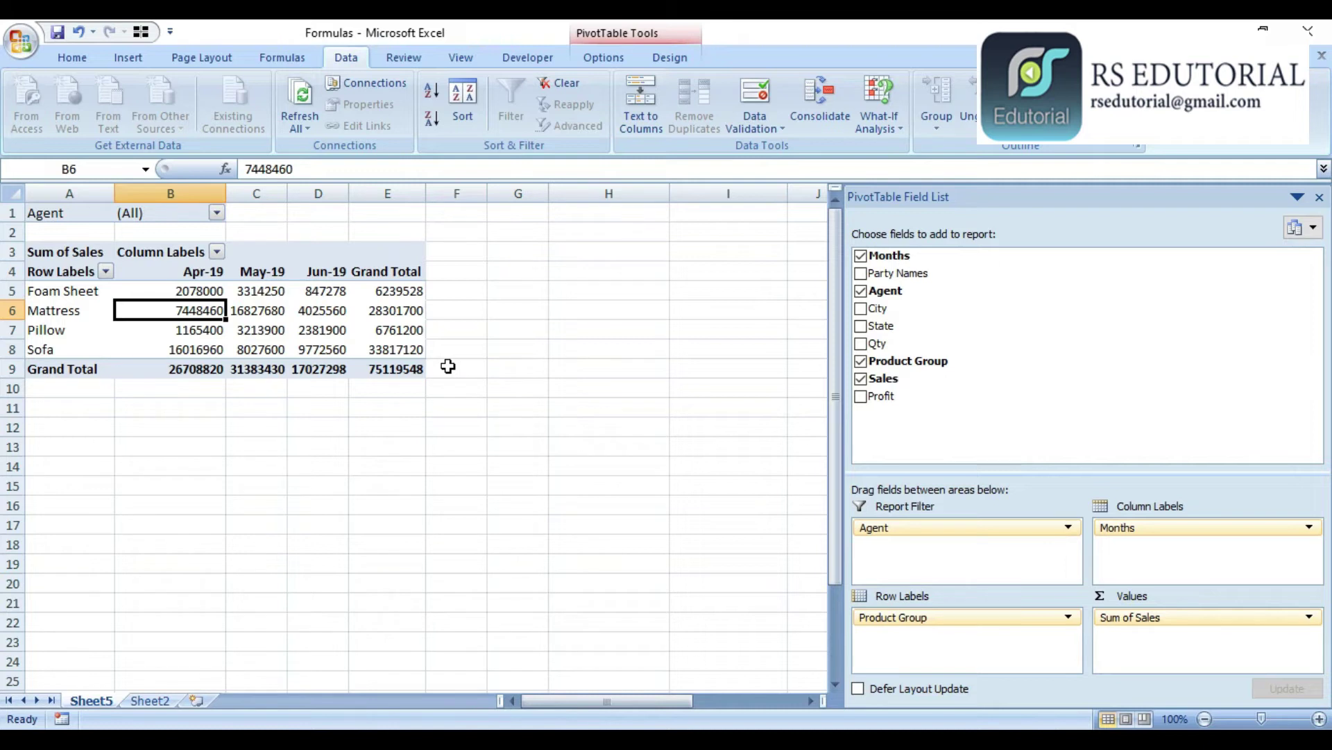
pyautogui.click(293, 285)
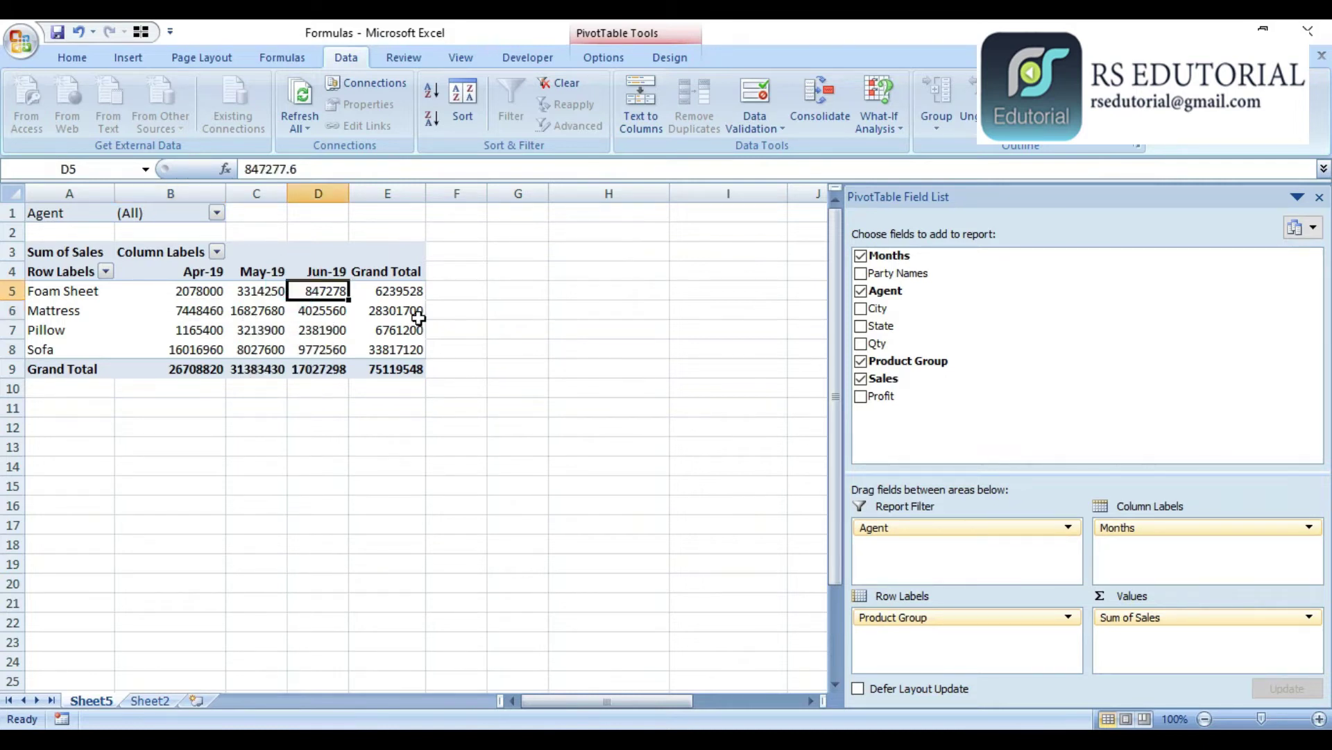
pyautogui.moveTo(370, 312)
# Add the heading "%age of profit" in cell J1 of Sheet2, beside the Profit column.
pyautogui.click(150, 700)
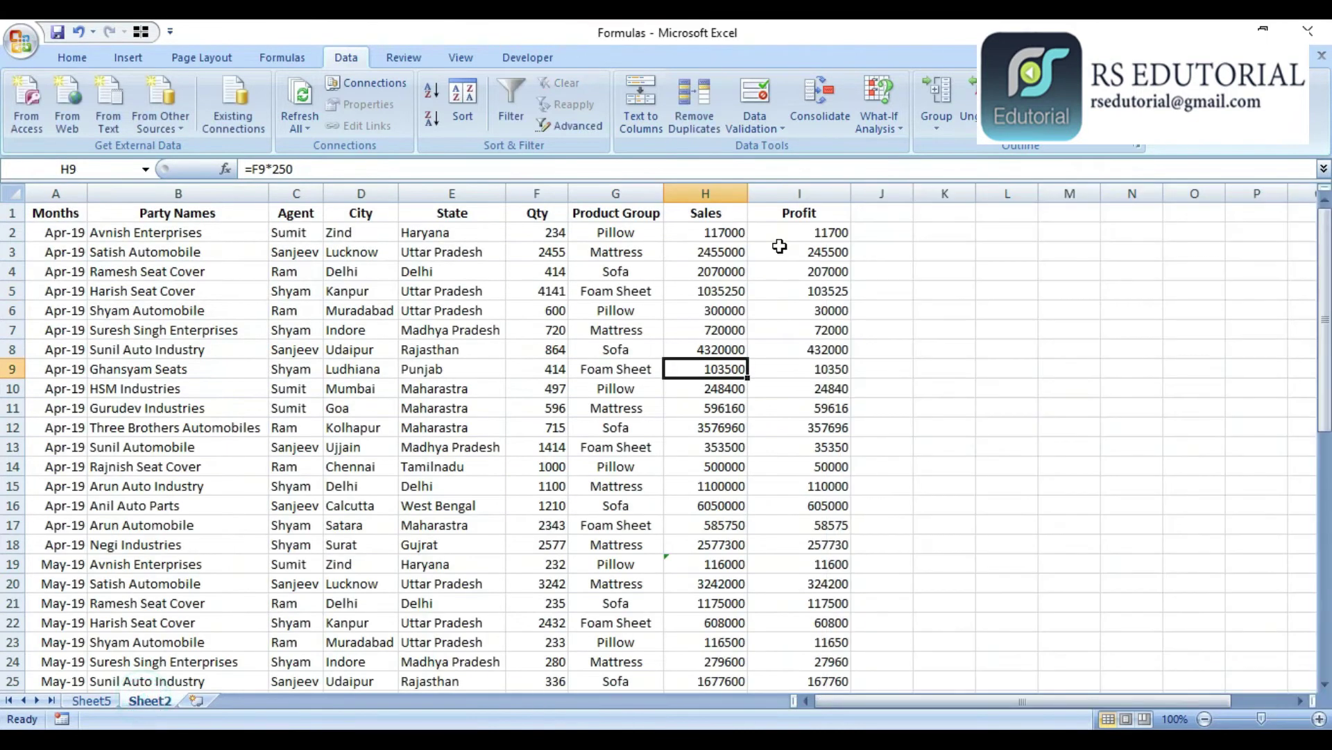
pyautogui.click(880, 230)
pyautogui.click(880, 210)
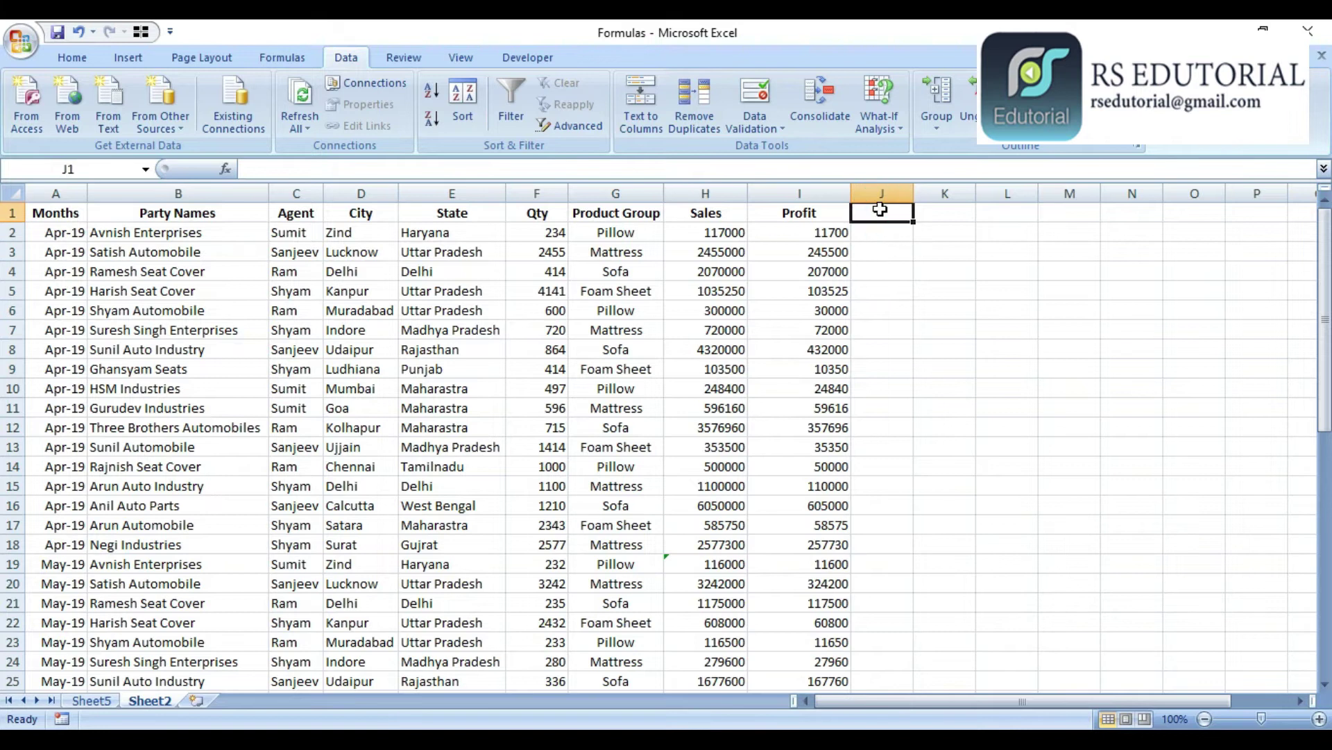
pyautogui.write('%age')
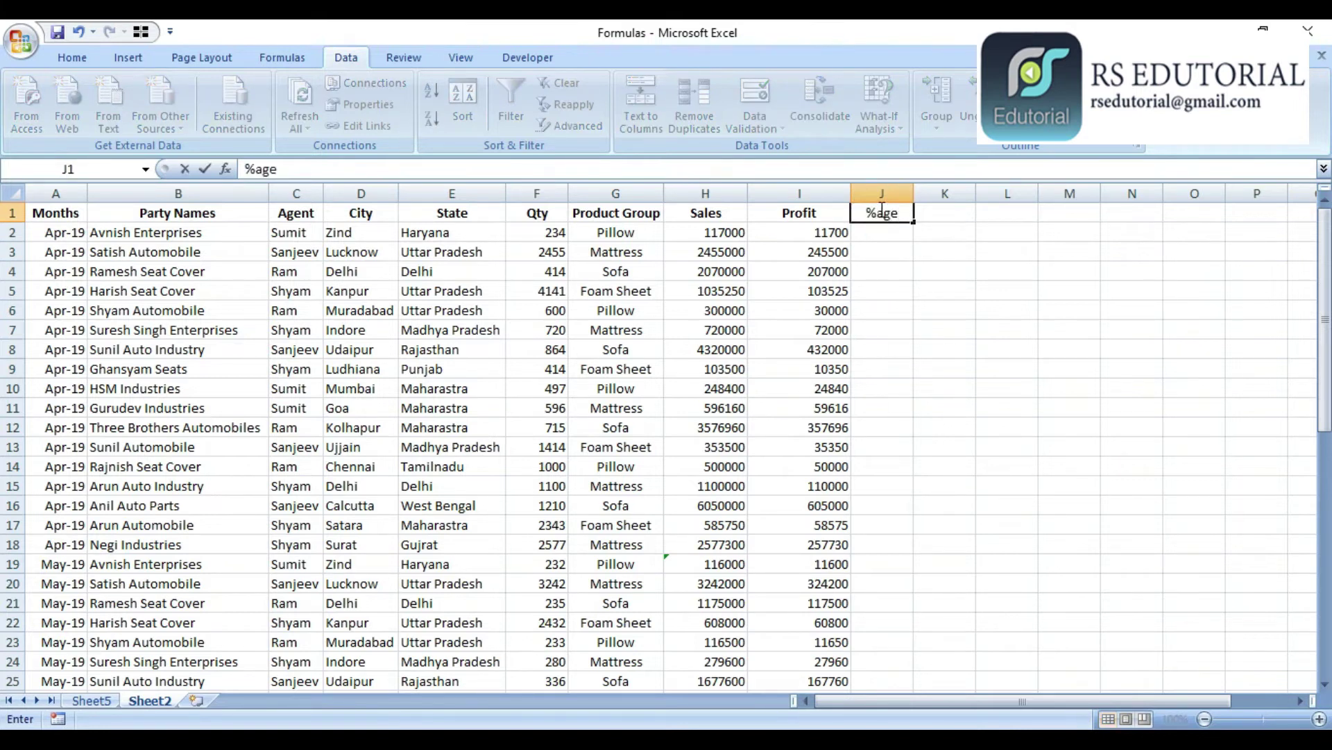
pyautogui.write(' of profit')
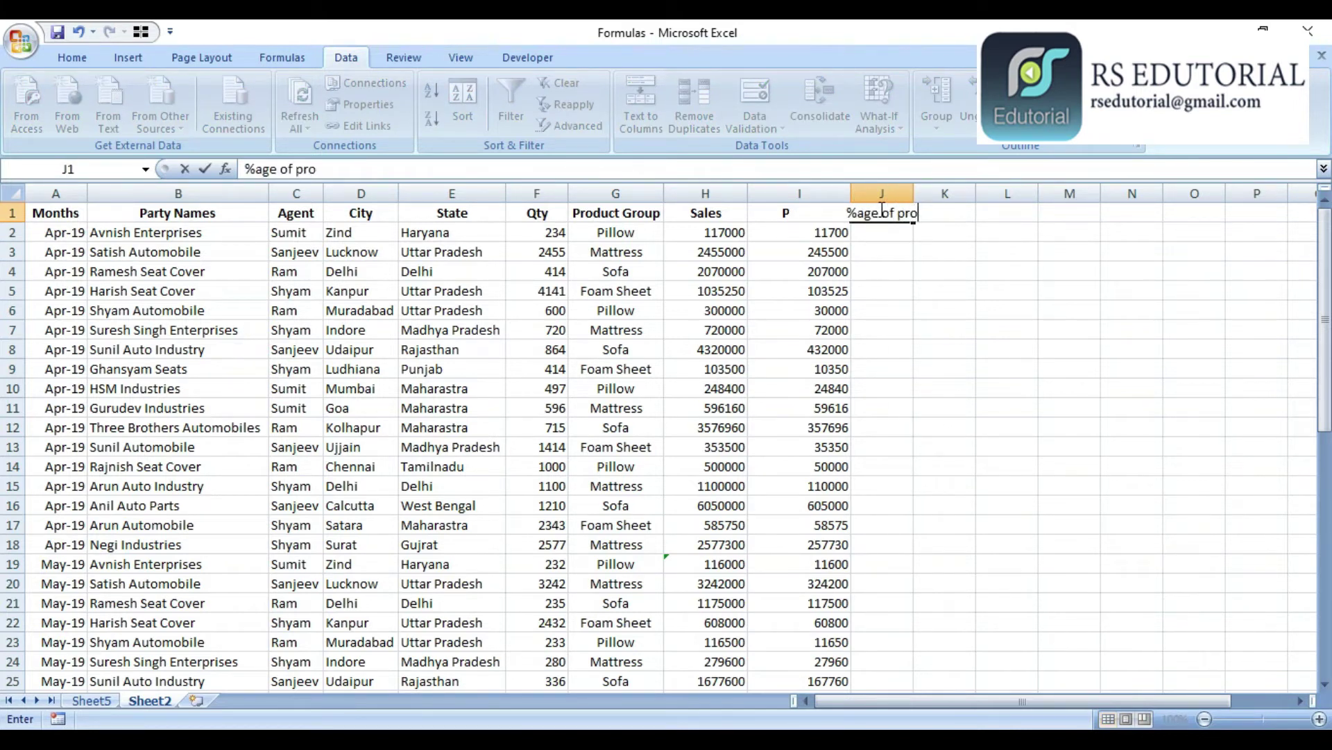
pyautogui.press('Return')
pyautogui.click(880, 210)
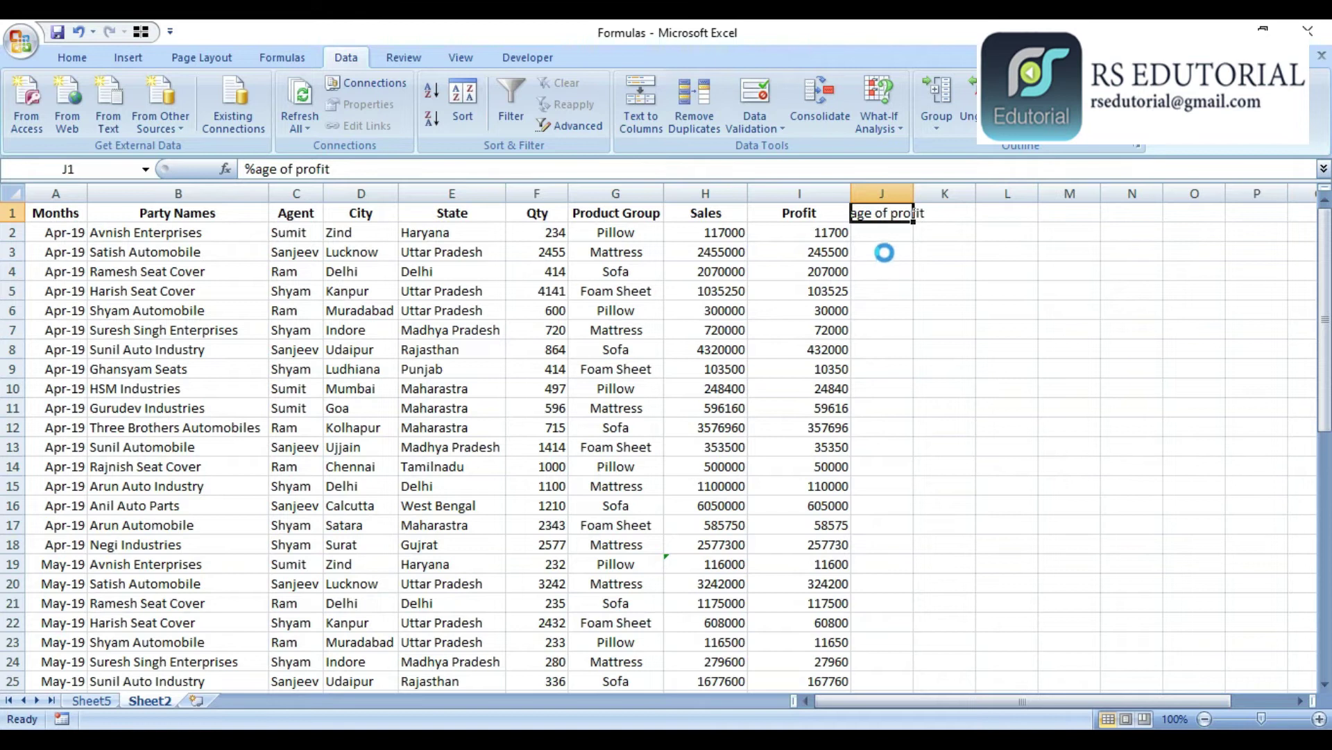
# Calculate profit as a share of sales in J2 with =I2/H2 and format the cell as a percentage.
pyautogui.click(884, 231)
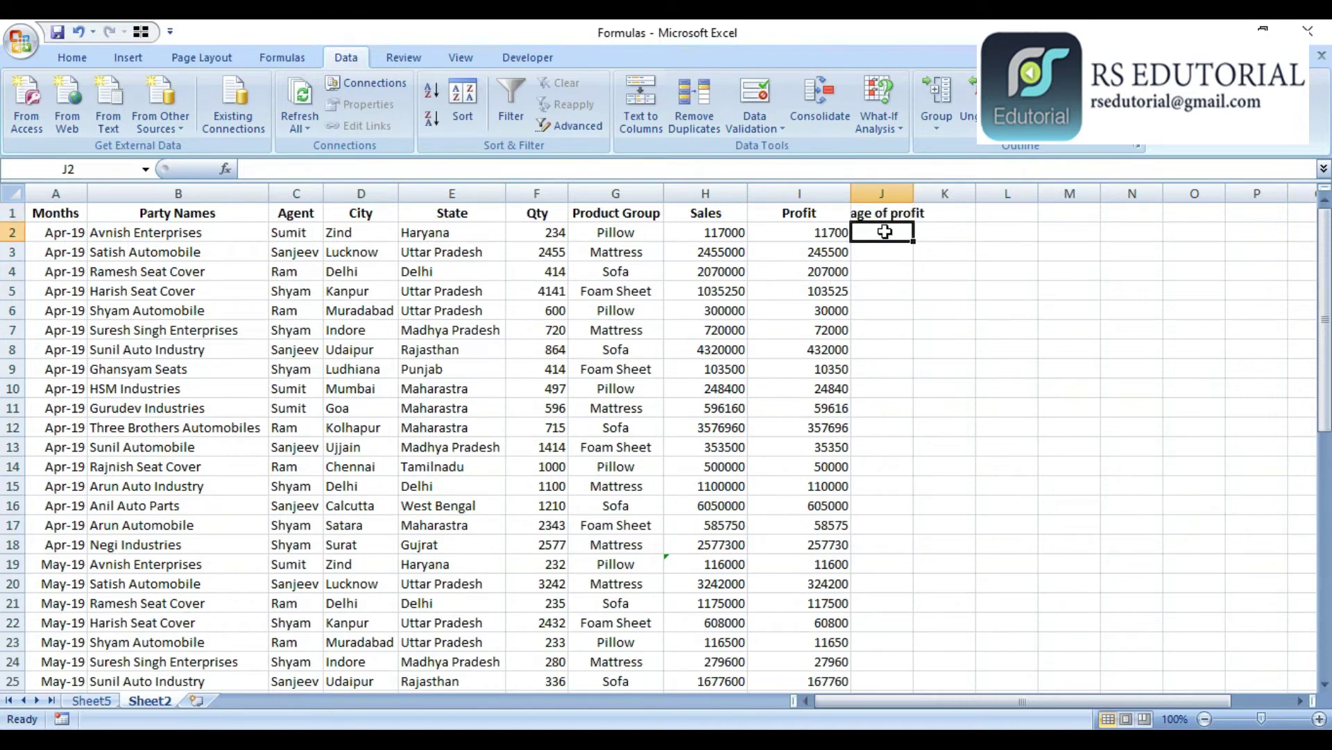
pyautogui.write('=I2/H2')
pyautogui.press('Return')
pyautogui.click(888, 237)
pyautogui.click(72, 61)
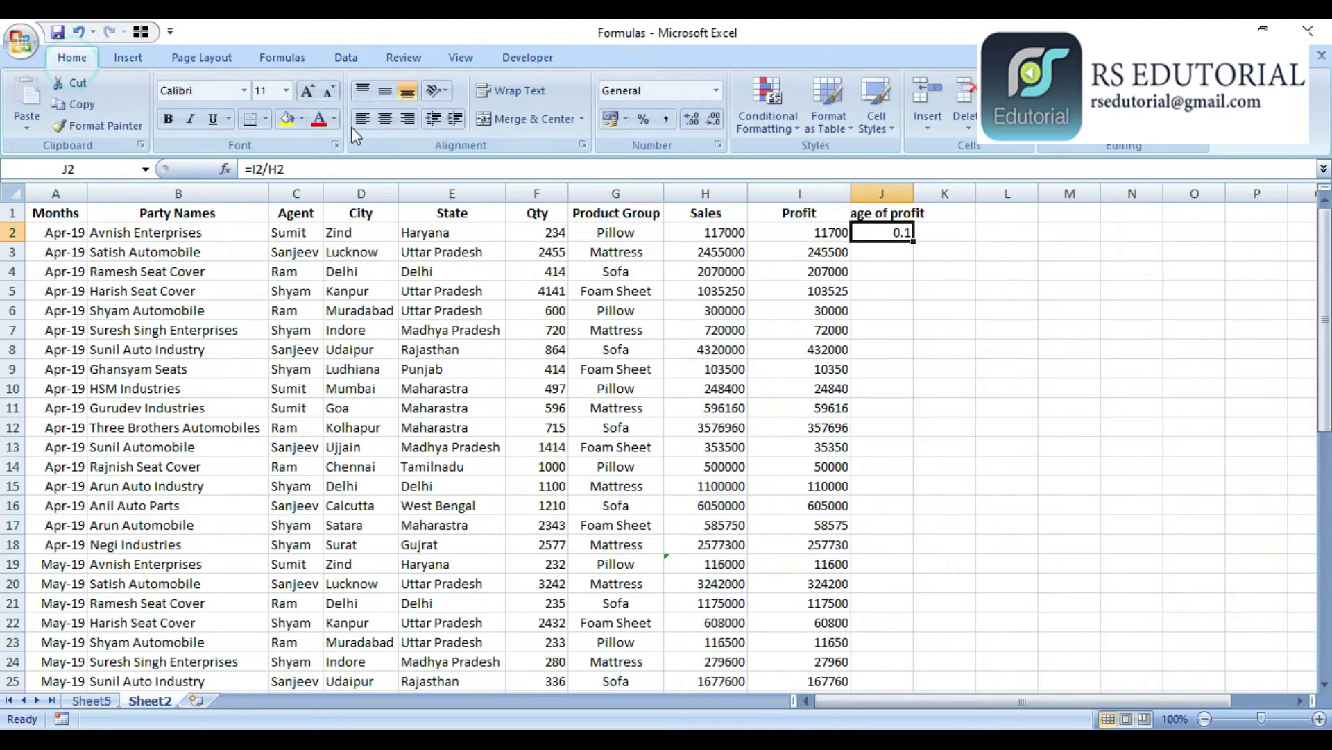
pyautogui.click(643, 119)
# Fill the J2 percentage formula down column J to the last data row and check the filled column.
pyautogui.doubleClick(917, 244)
pyautogui.click(699, 290)
pyautogui.scroll(-17, 703, 295)
pyautogui.click(702, 295)
pyautogui.scroll(17, 702, 298)
pyautogui.click(702, 295)
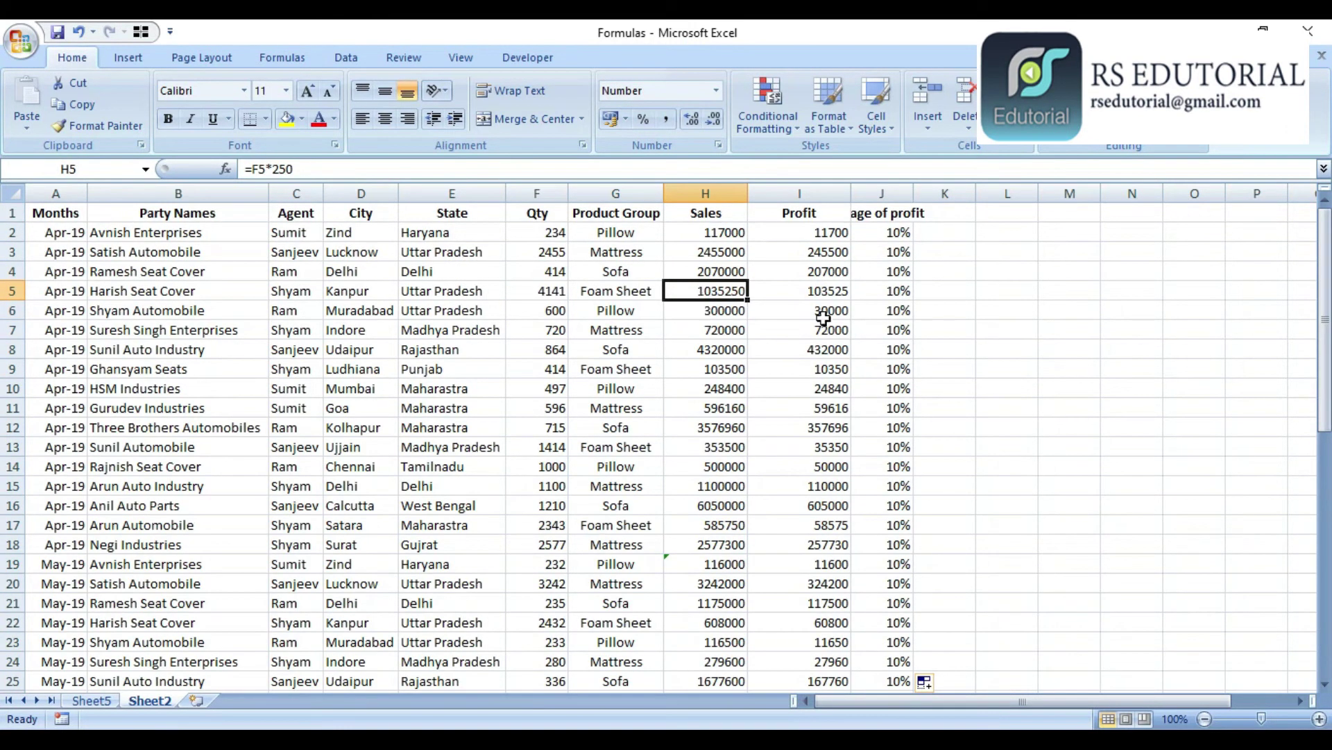
pyautogui.click(921, 256)
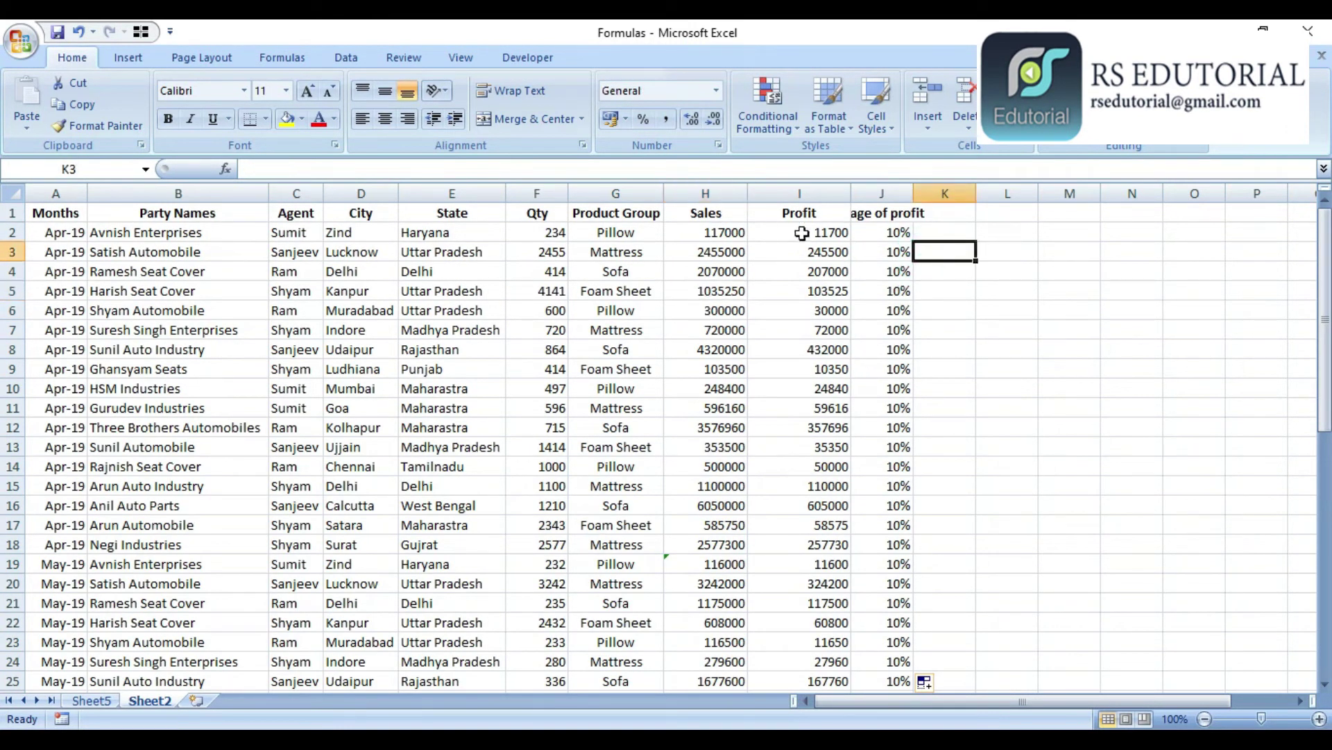
# Turn on filtering for the header row and filter Product Group to Mattress and Sofa only.
pyautogui.click(777, 213)
pyautogui.hotkey('shift', 'space')
pyautogui.hotkey('alt', 'd')
pyautogui.press('f')
pyautogui.press('f')
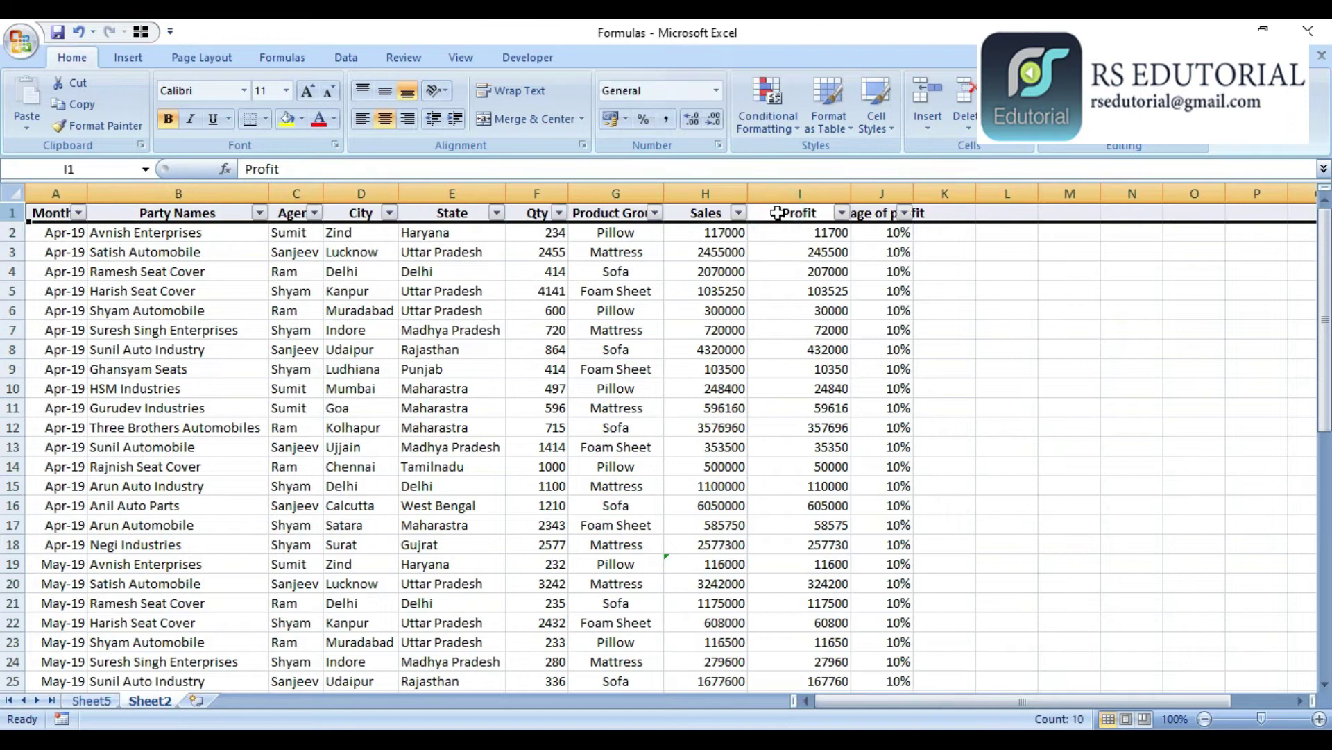
pyautogui.click(654, 213)
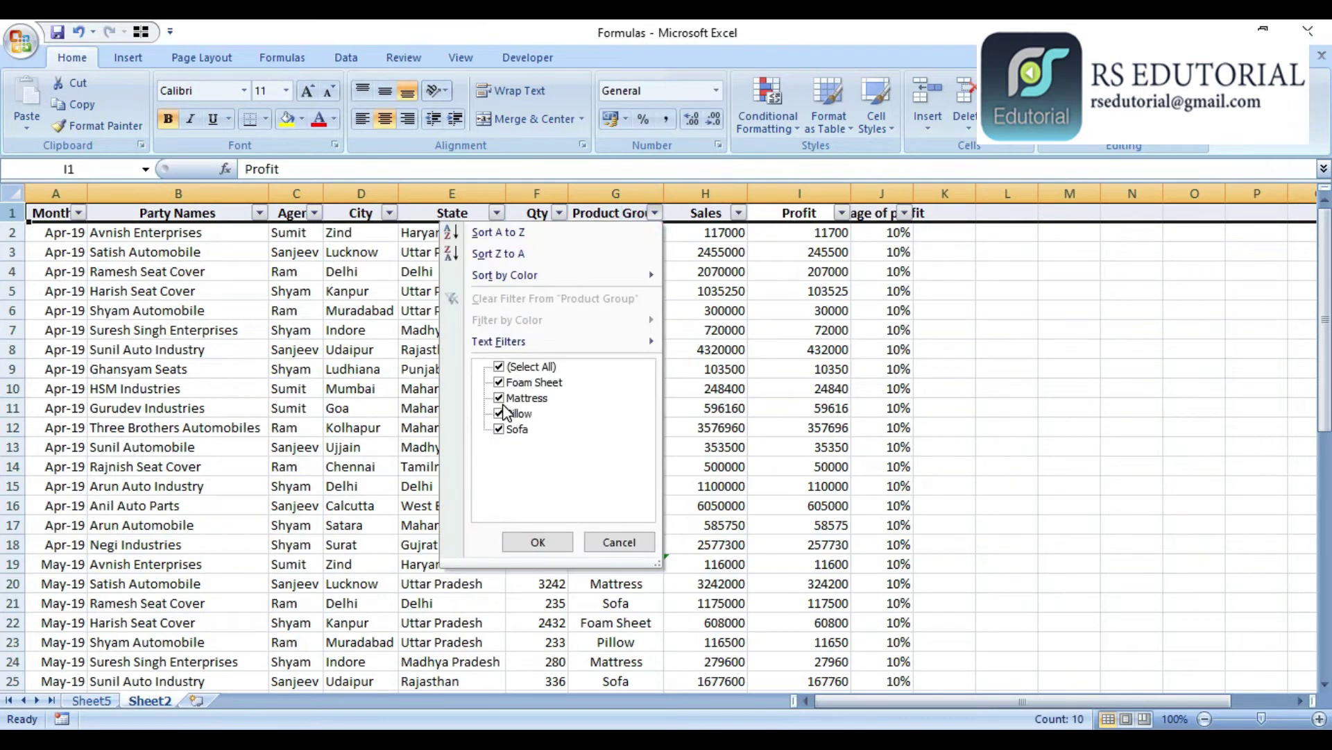
pyautogui.click(522, 370)
pyautogui.click(519, 398)
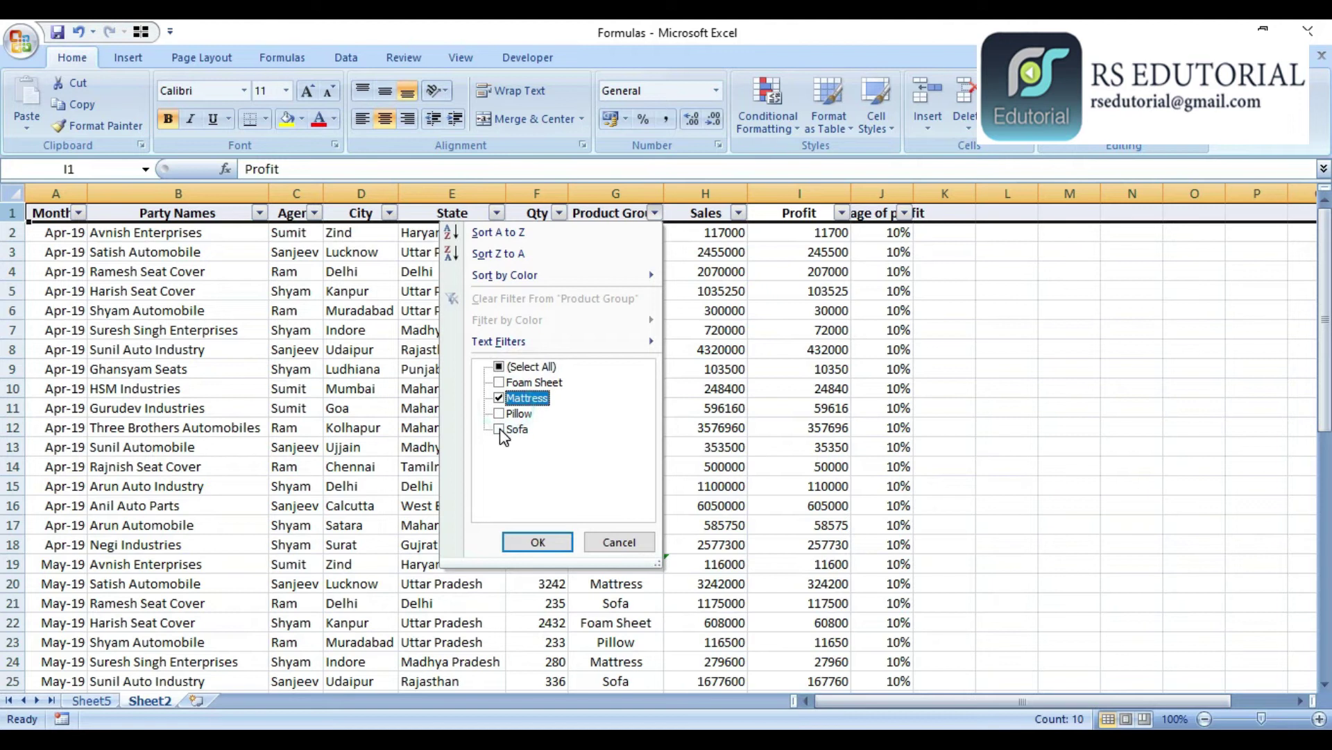
pyautogui.press('Return')
# Change the Profit formula in I3, the first filtered row, to =H3*5%.
pyautogui.press('Right')
pyautogui.press('Right')
pyautogui.press('Down')
pyautogui.press('Left')
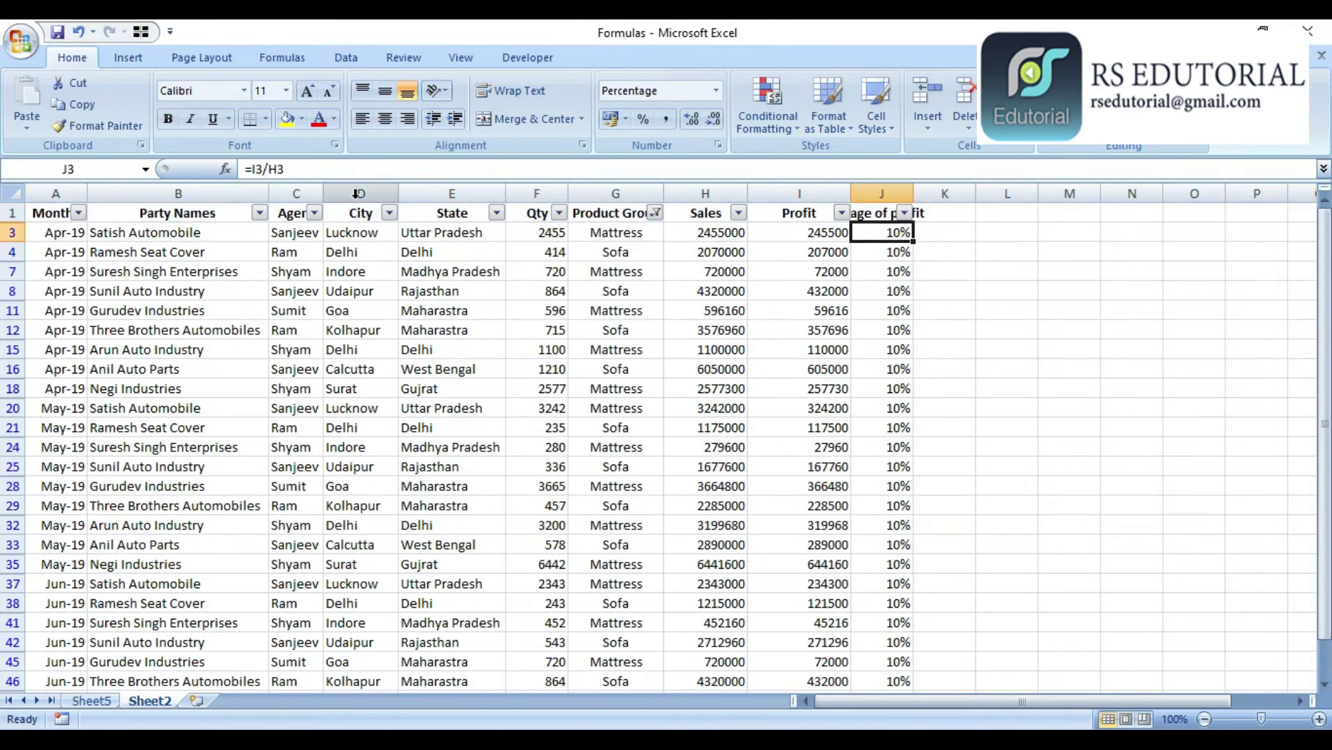
pyautogui.press('Left')
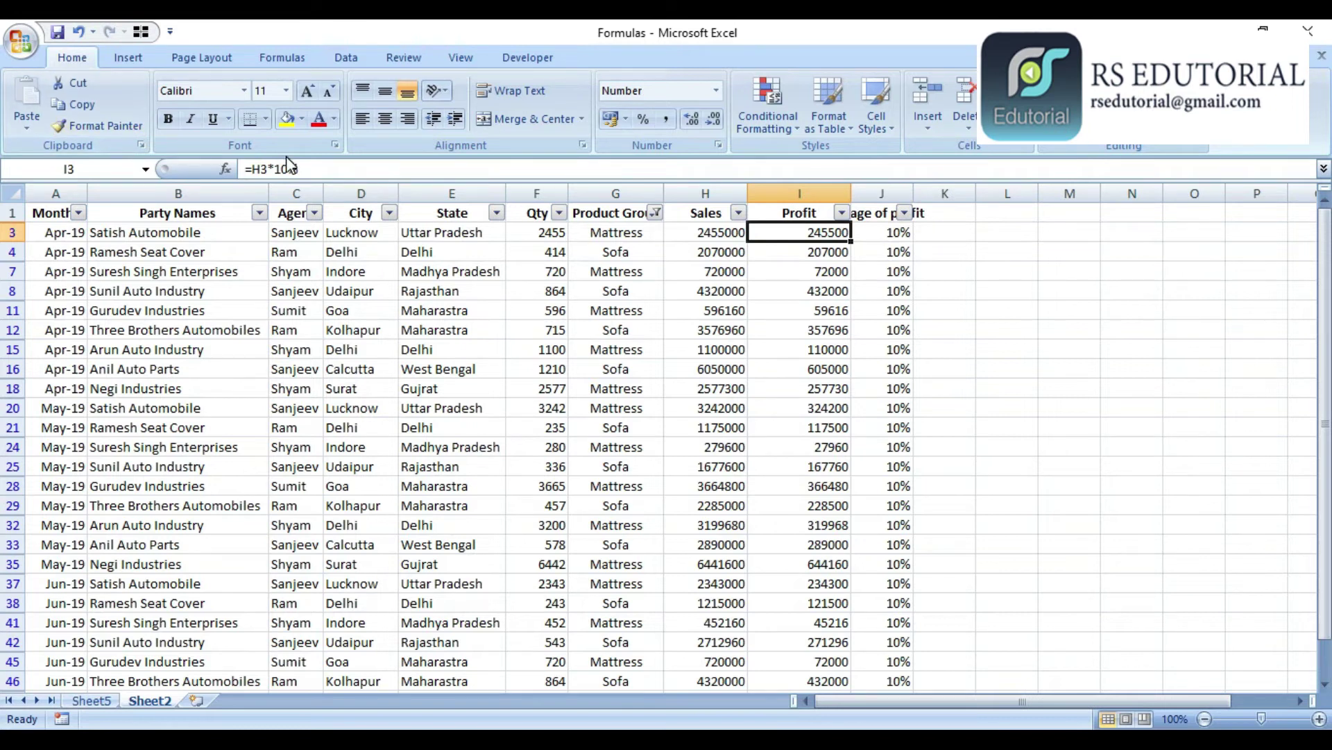
pyautogui.click(294, 167)
pyautogui.press('BackSpace')
pyautogui.press('BackSpace')
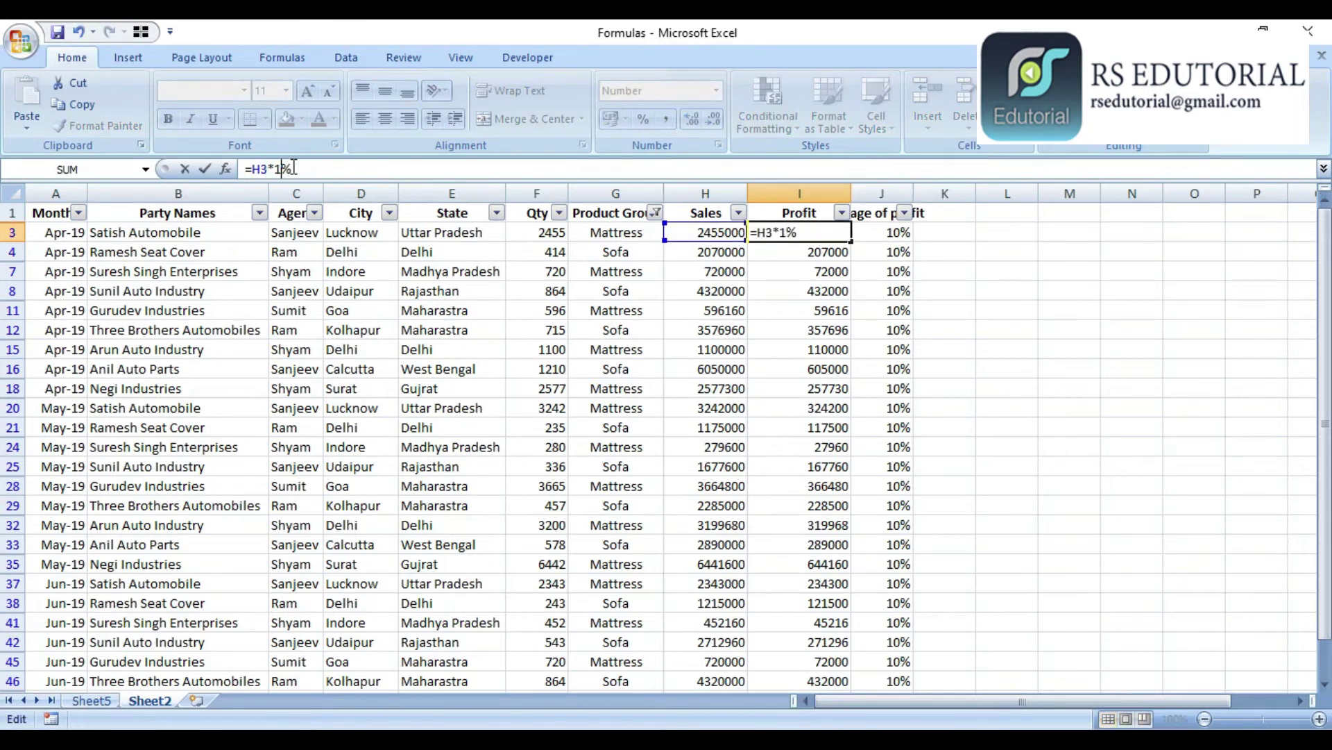
pyautogui.write('5')
pyautogui.press('Return')
pyautogui.press('Up')
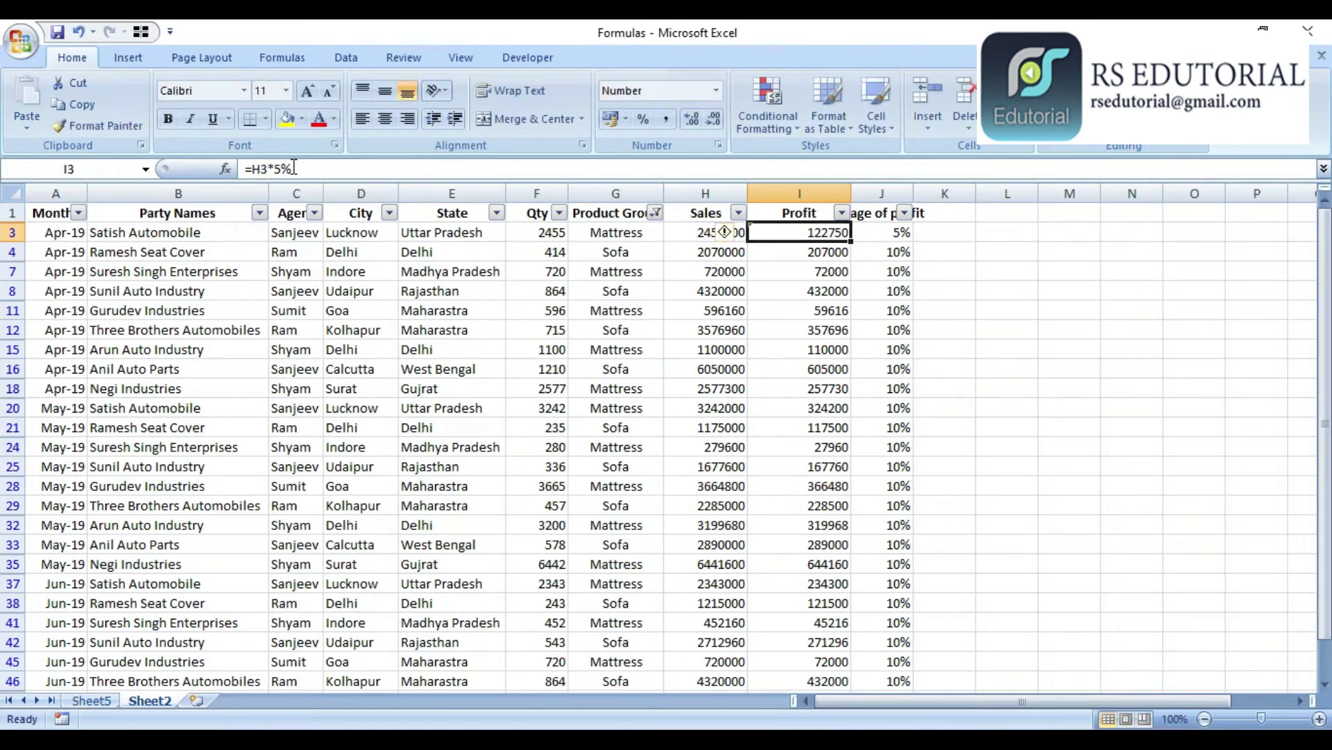
# Copy the I3 formula to only the visible Profit cells of the filtered Mattress and Sofa rows.
pyautogui.hotkey('ctrl', 'c')
pyautogui.hotkey('ctrl', 'shift', 'Down')
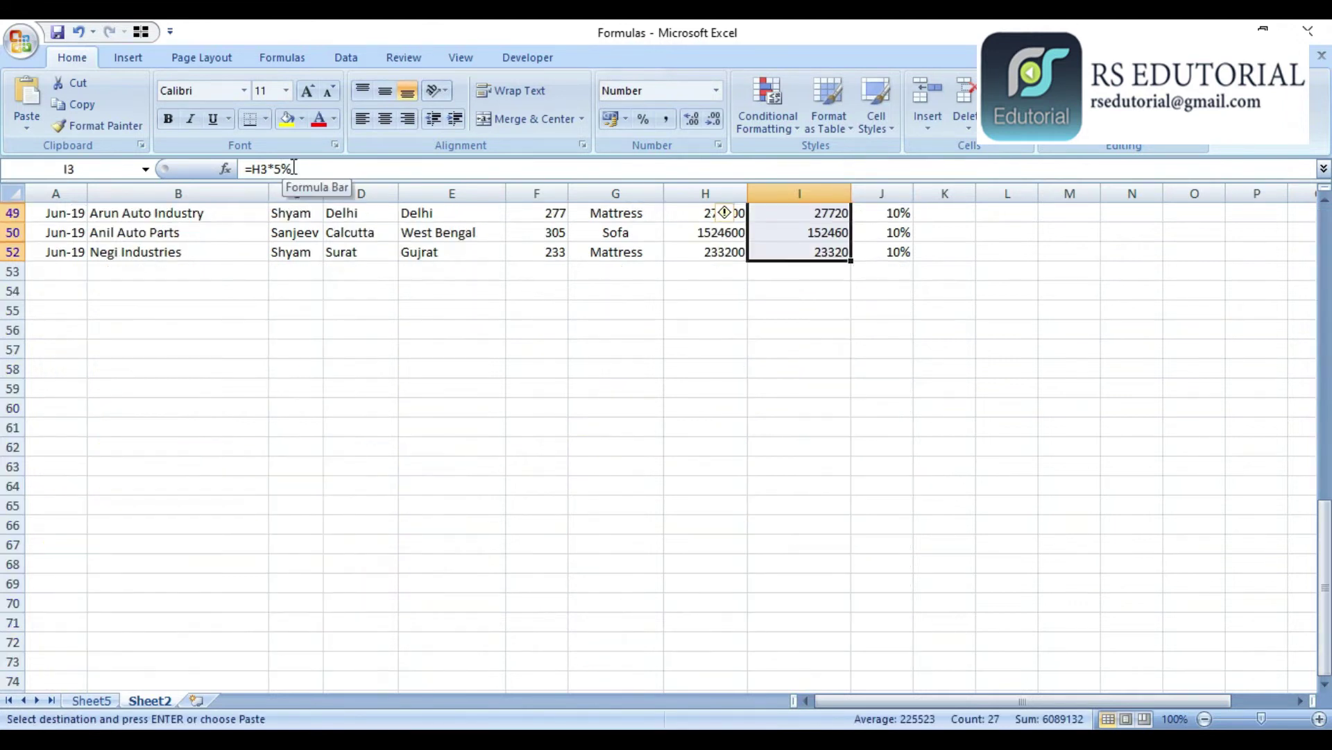
pyautogui.click(141, 34)
pyautogui.press('Return')
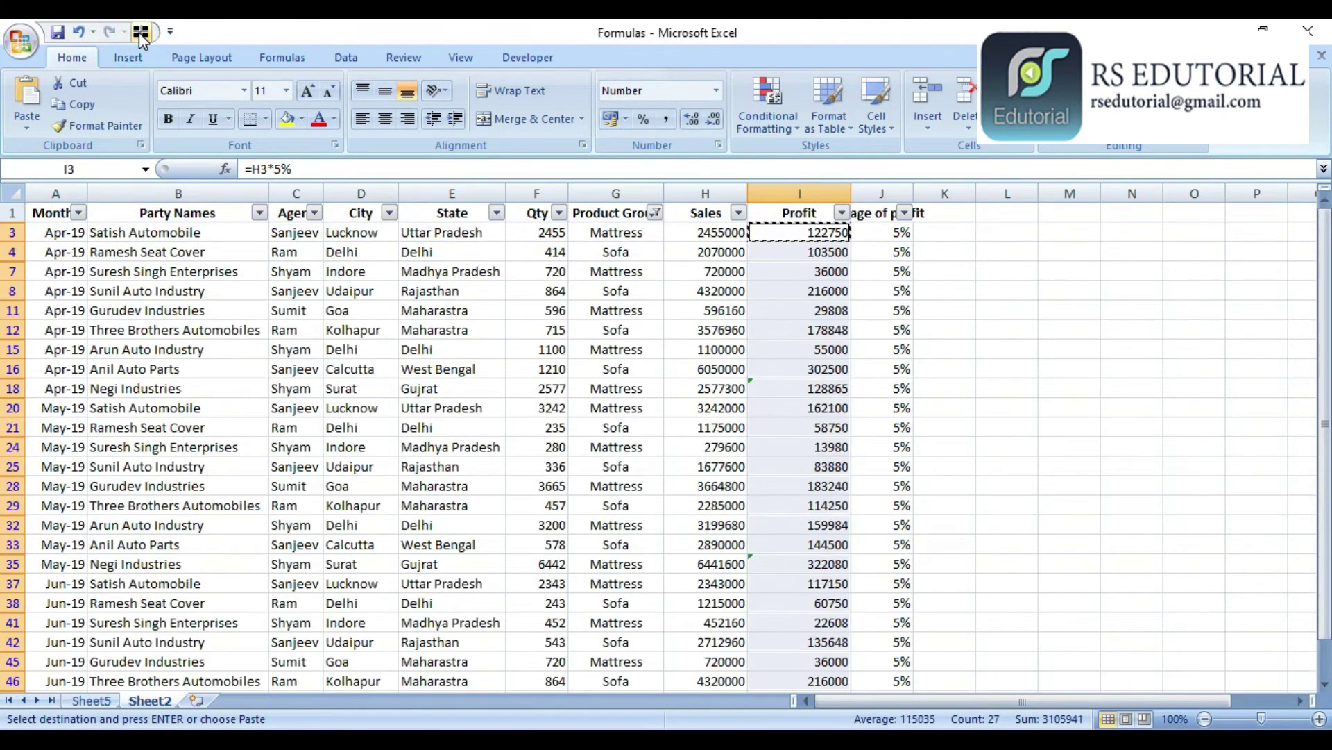
# Show all product groups again in the Product Group filter.
pyautogui.click(656, 212)
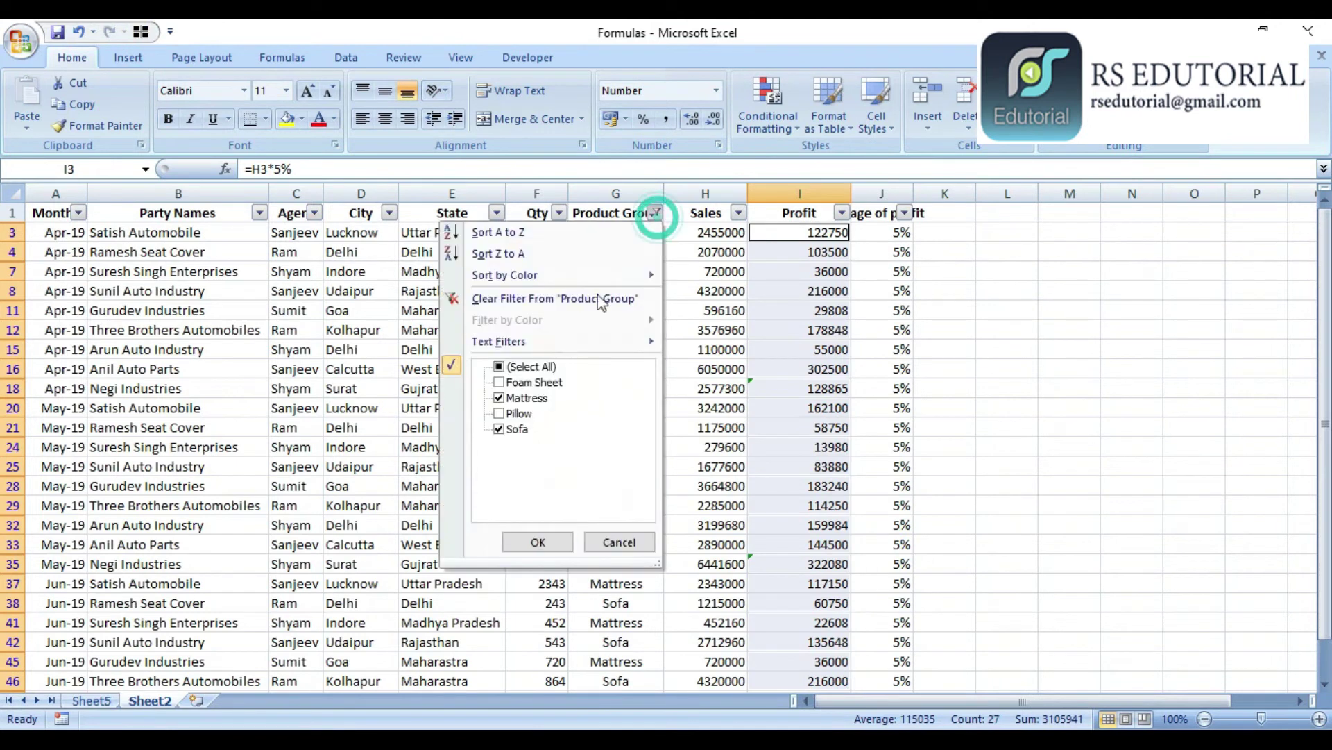
pyautogui.click(532, 373)
pyautogui.press('Return')
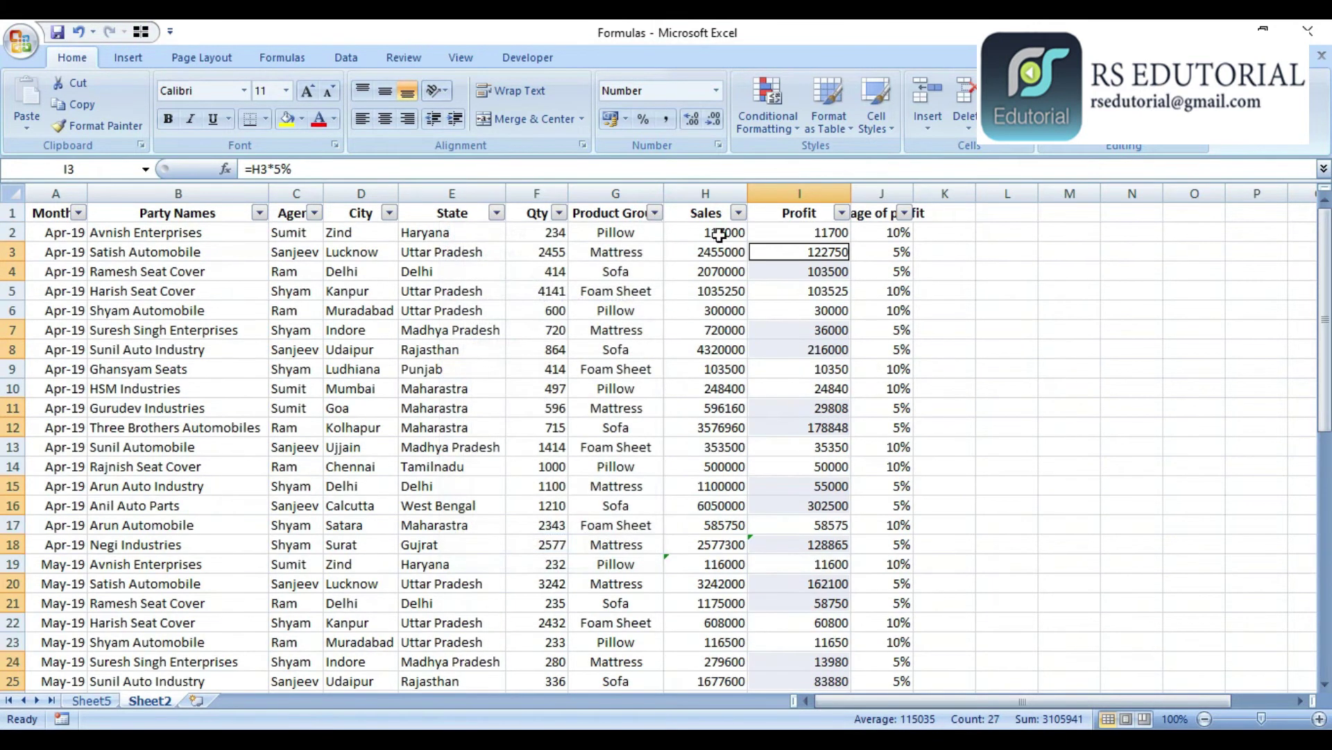
# Change the Sheet5 PivotTable's data source to Sheet2!$A$1:$J$52 so it includes the %age of profit column.
pyautogui.click(837, 412)
pyautogui.click(970, 295)
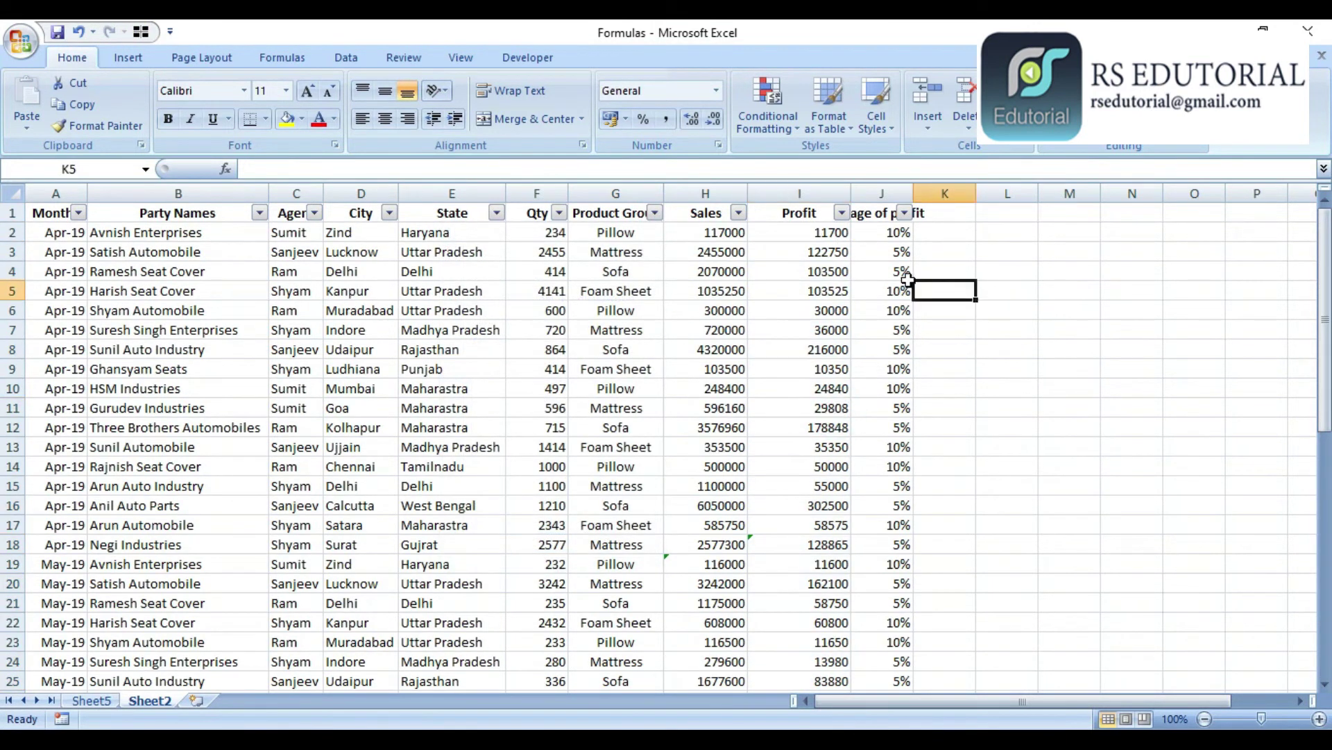
pyautogui.hotkey('ctrl', 'pageup')
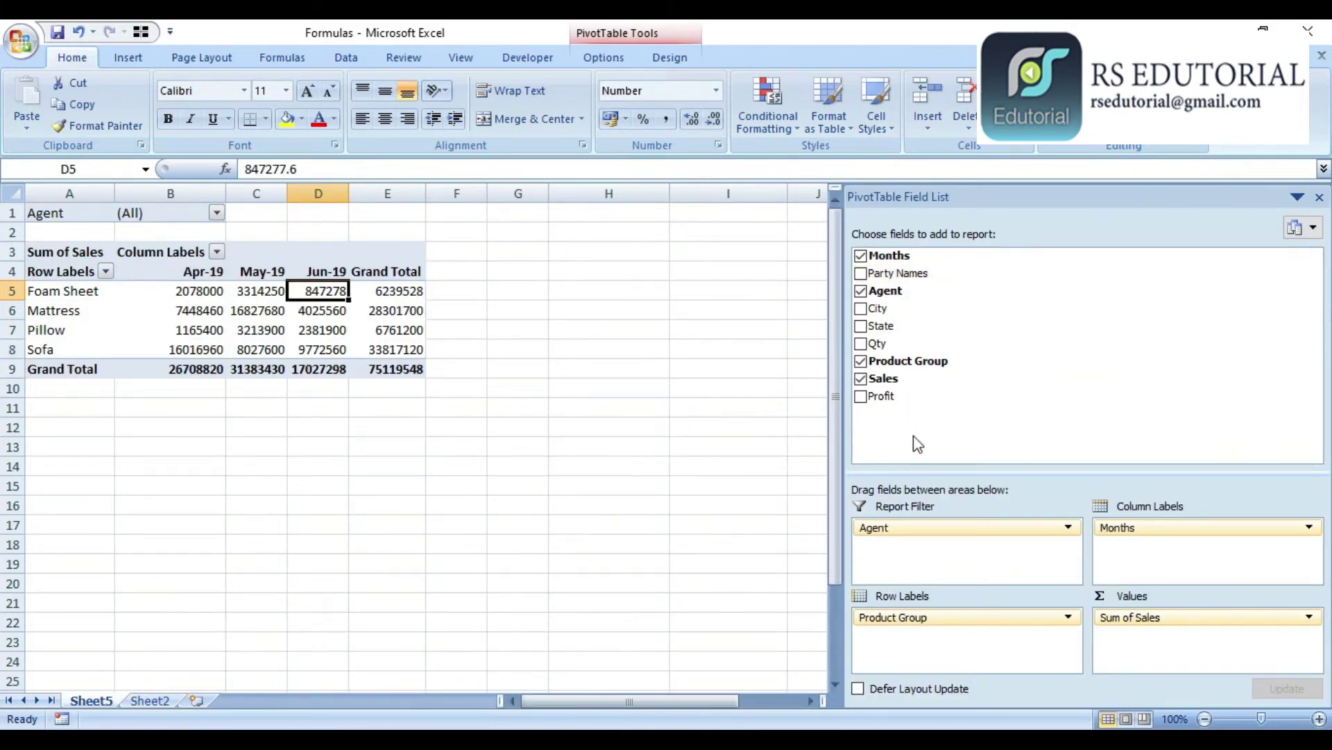
pyautogui.click(599, 57)
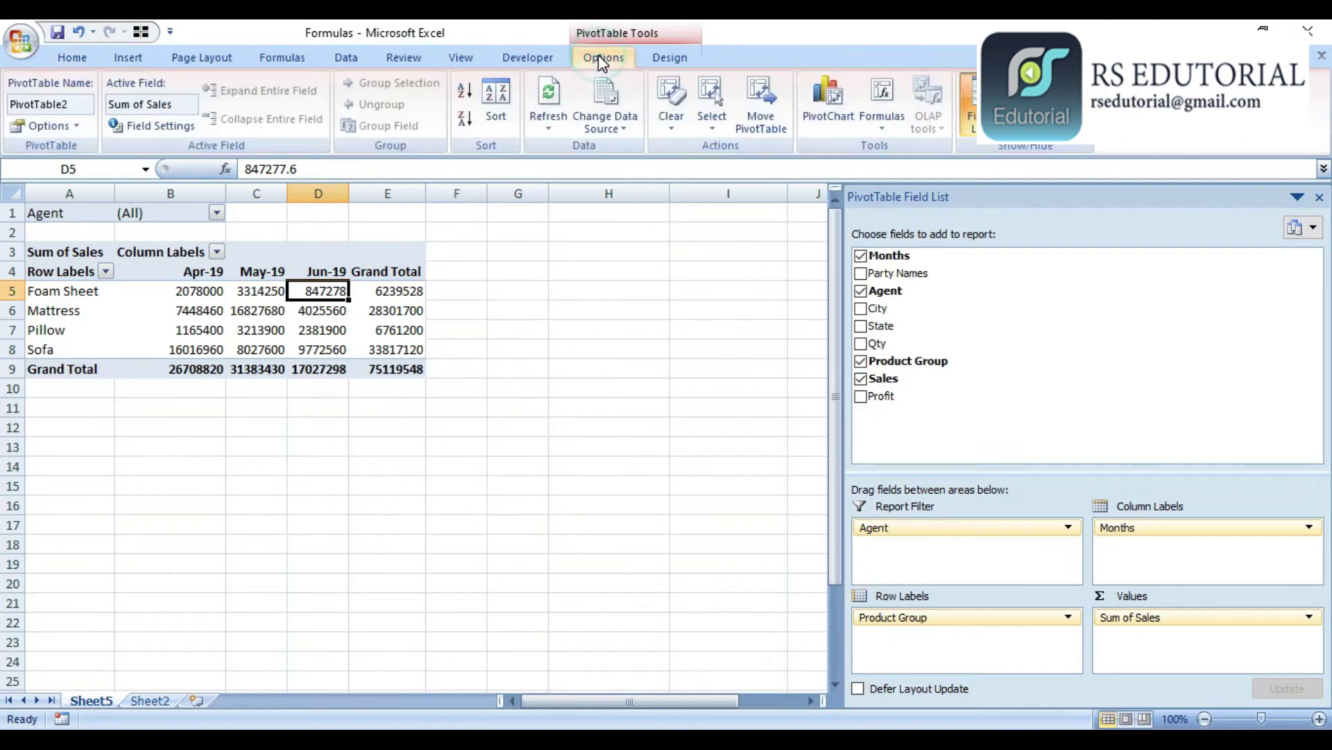
pyautogui.click(617, 127)
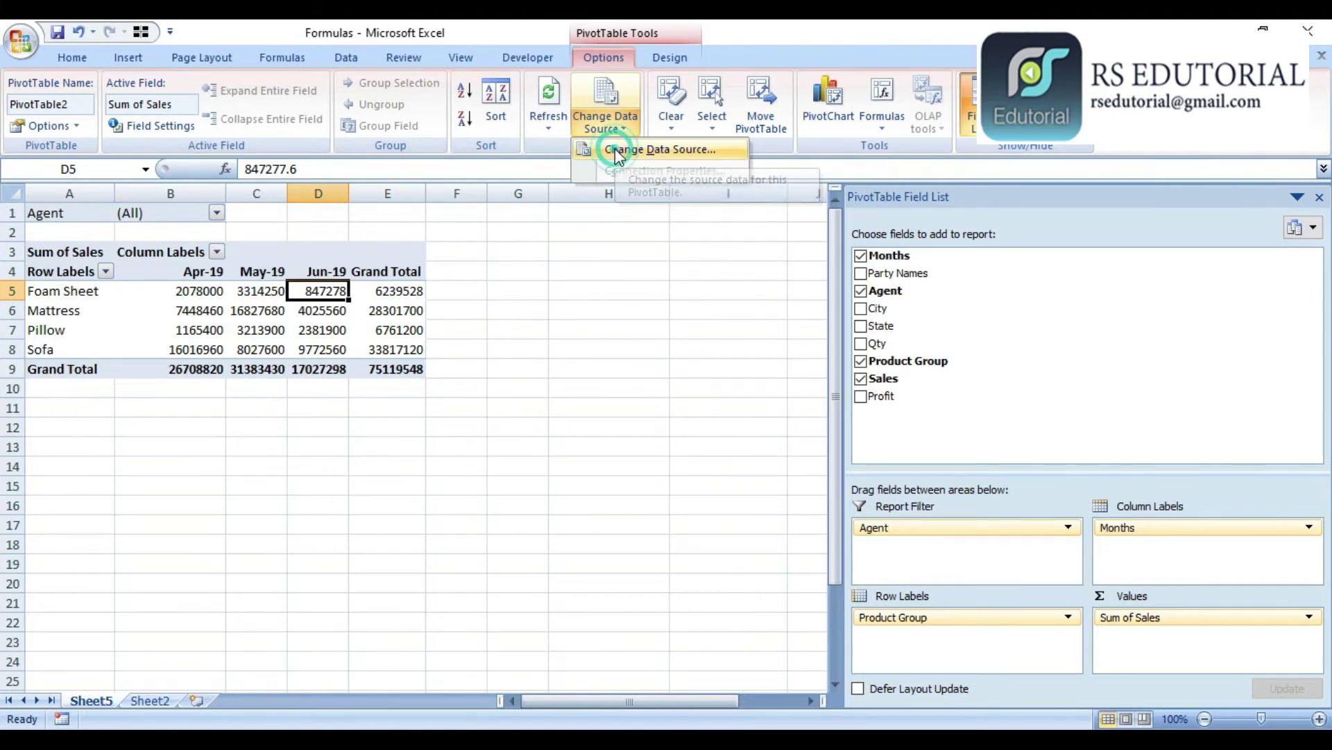
pyautogui.click(615, 149)
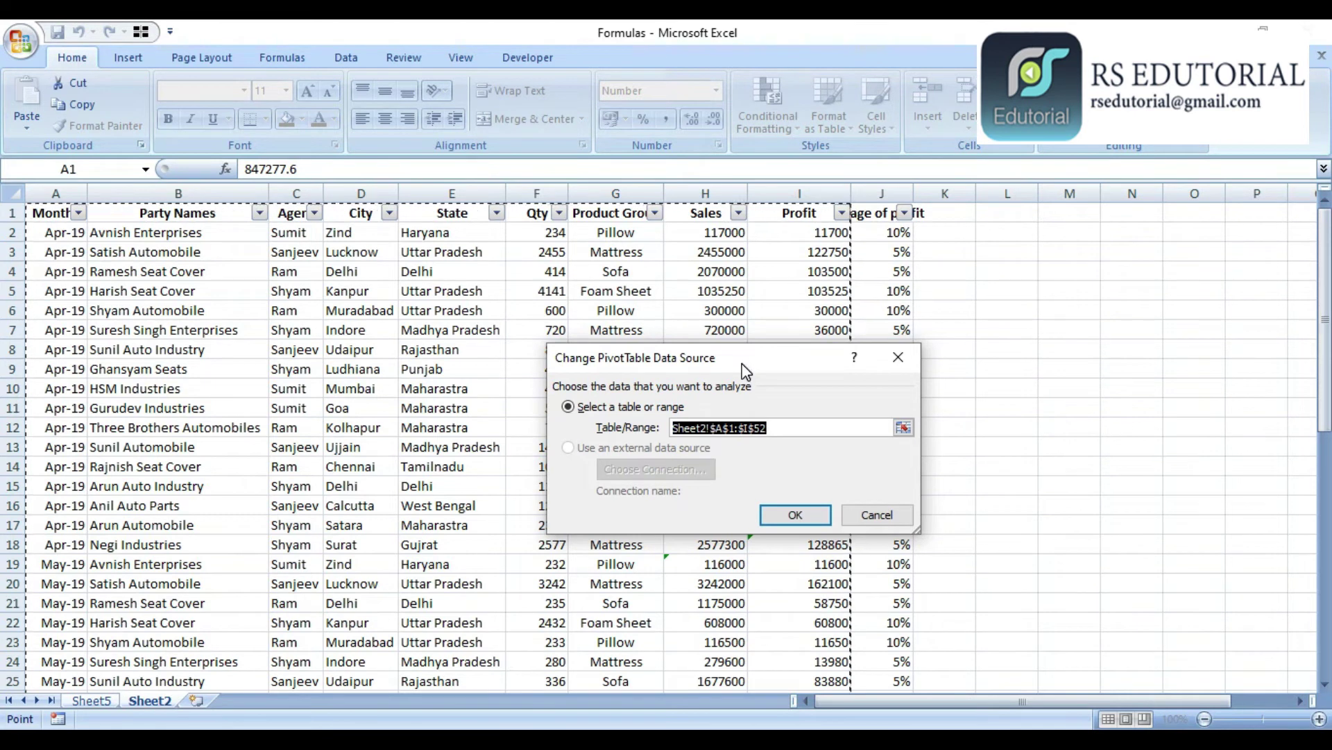
pyautogui.hotkey('shift', 'Right')
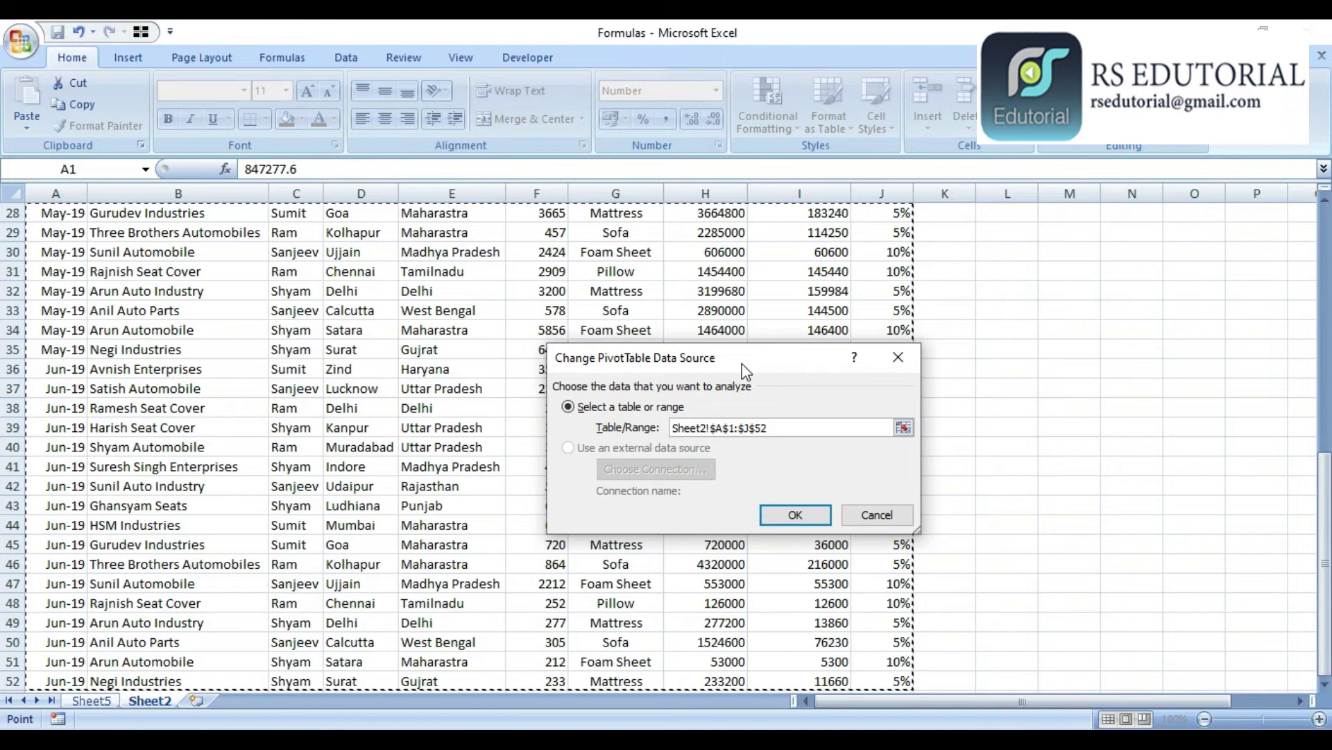
pyautogui.scroll(-2, 745, 371)
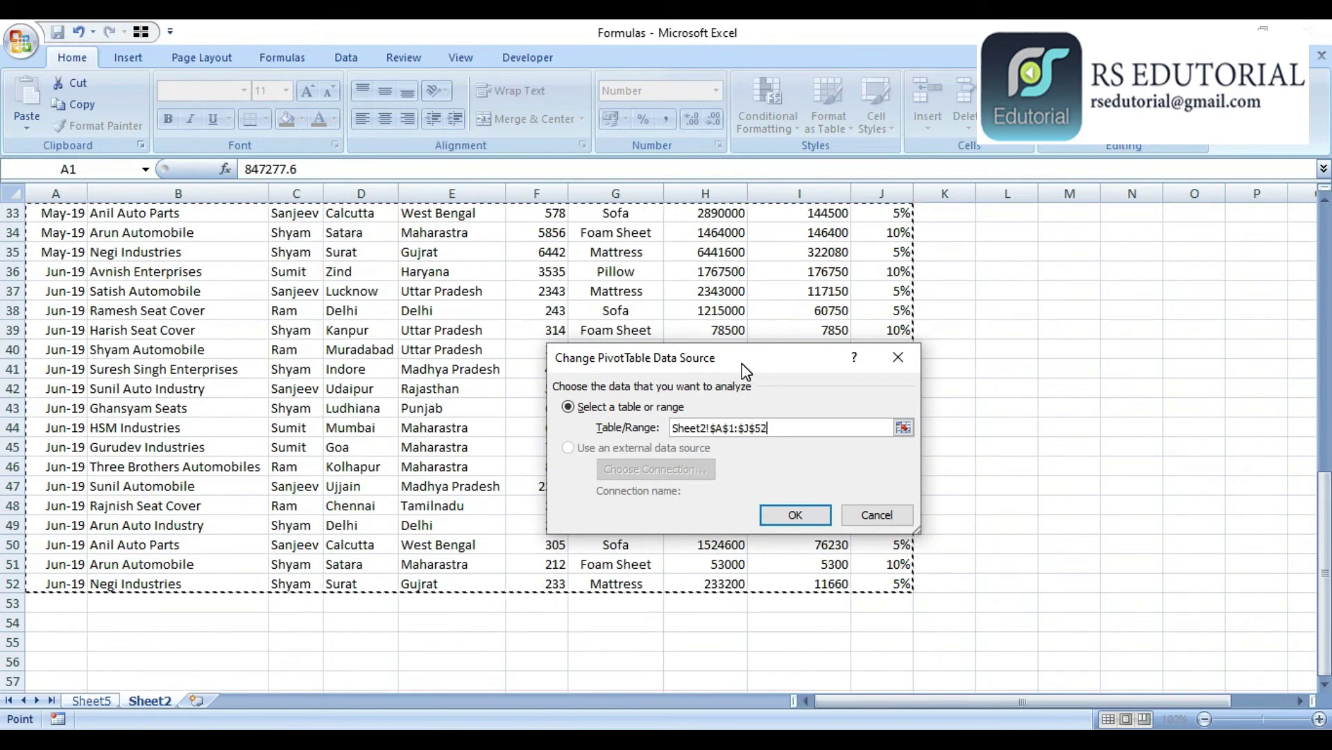
pyautogui.click(825, 513)
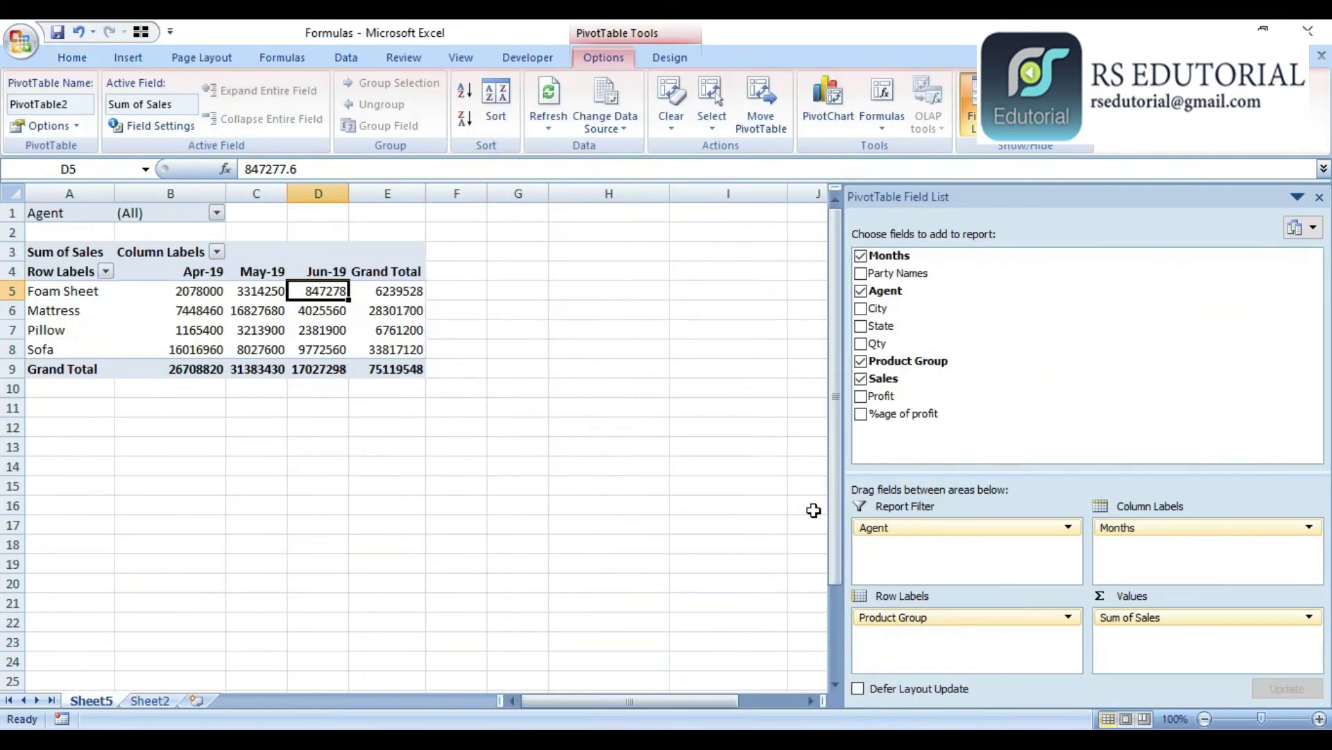
# Add the %age of profit field to the PivotTable values and format its total column as percentages.
pyautogui.click(861, 415)
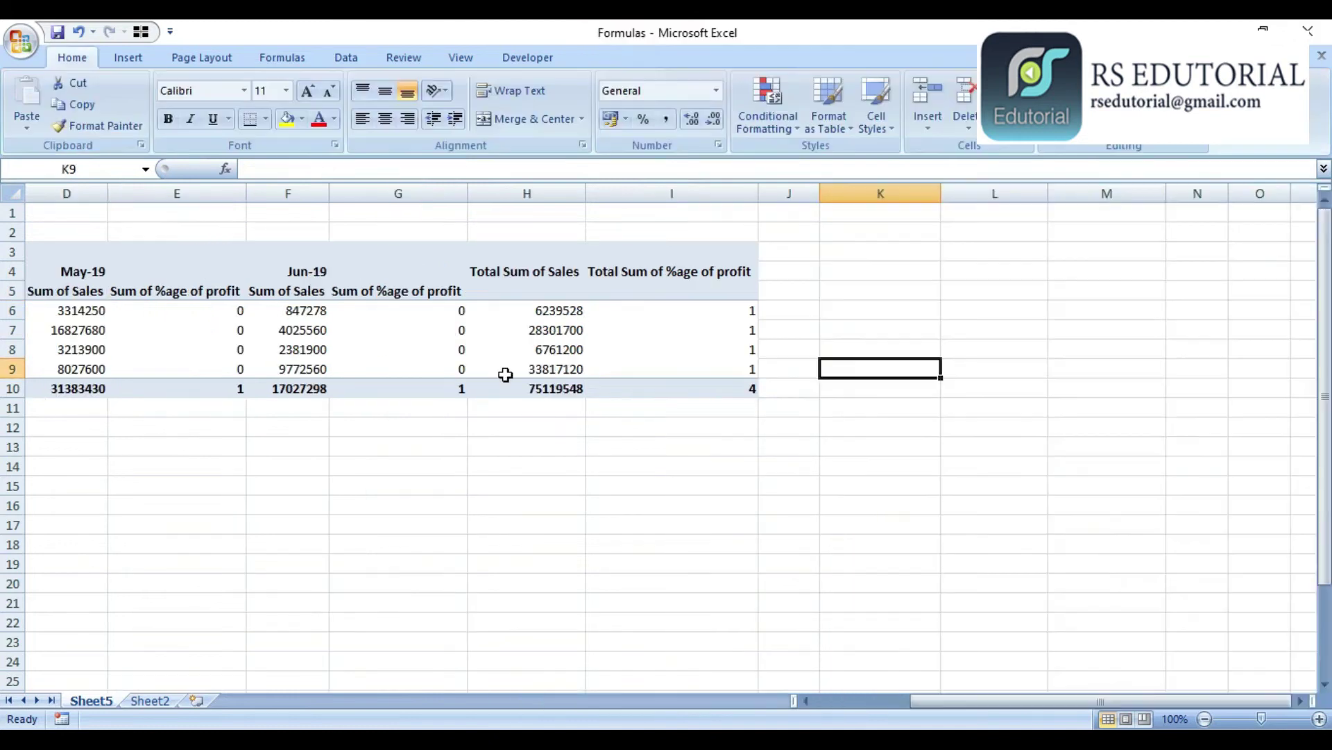
pyautogui.click(746, 307)
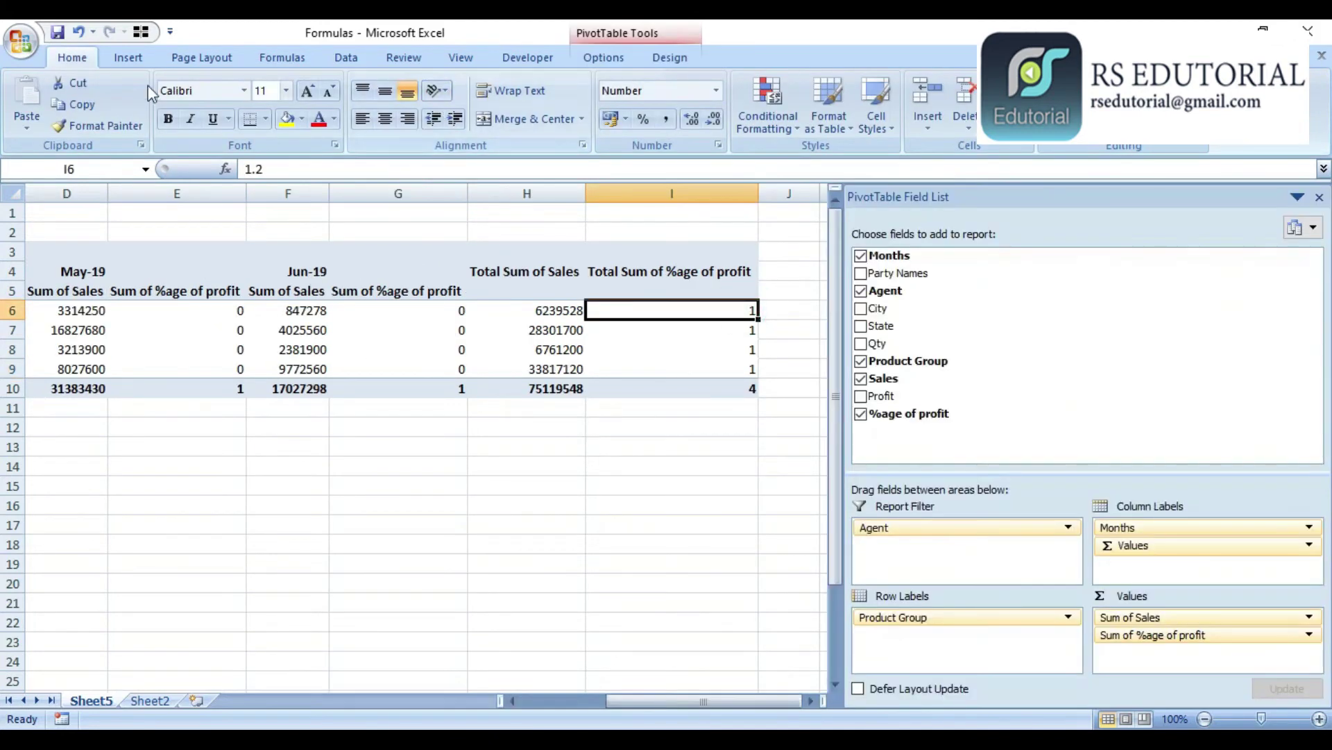
pyautogui.click(644, 119)
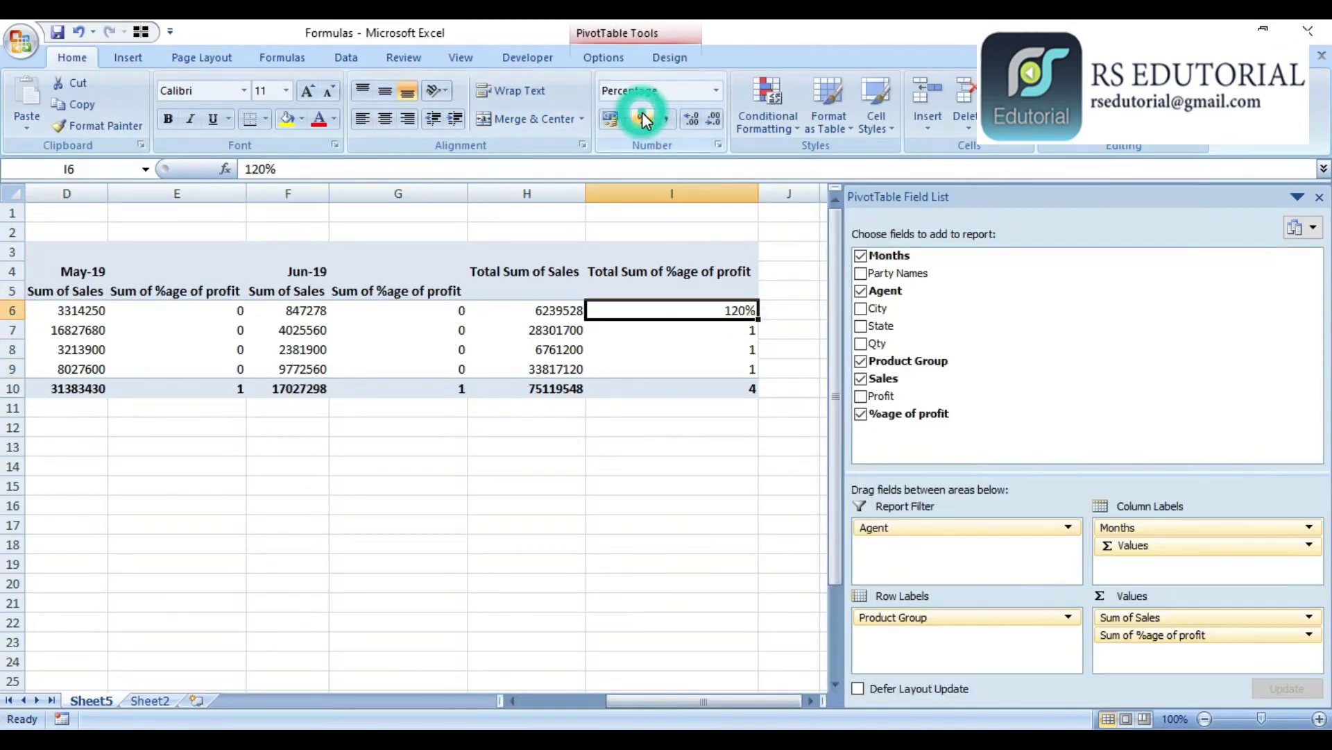
pyautogui.hotkey('ctrl', 'c')
pyautogui.hotkey('ctrl', 'space')
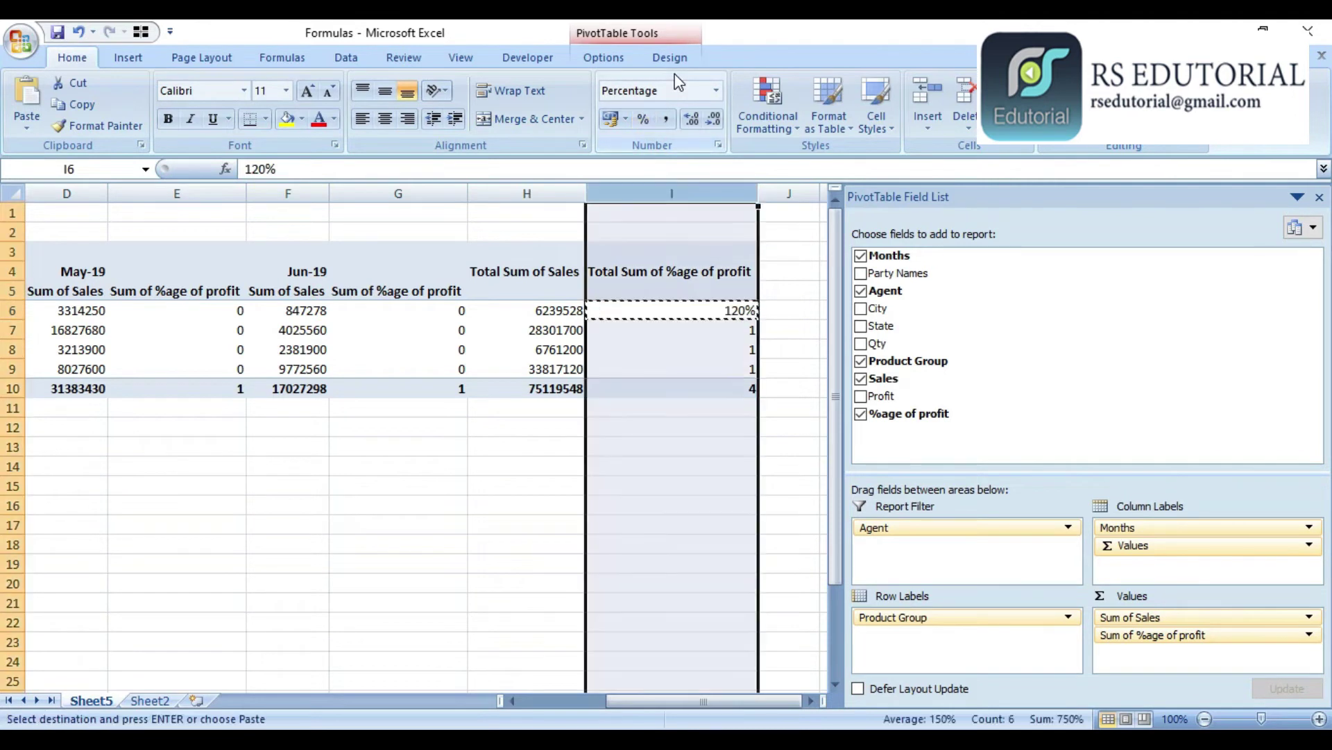
pyautogui.click(644, 119)
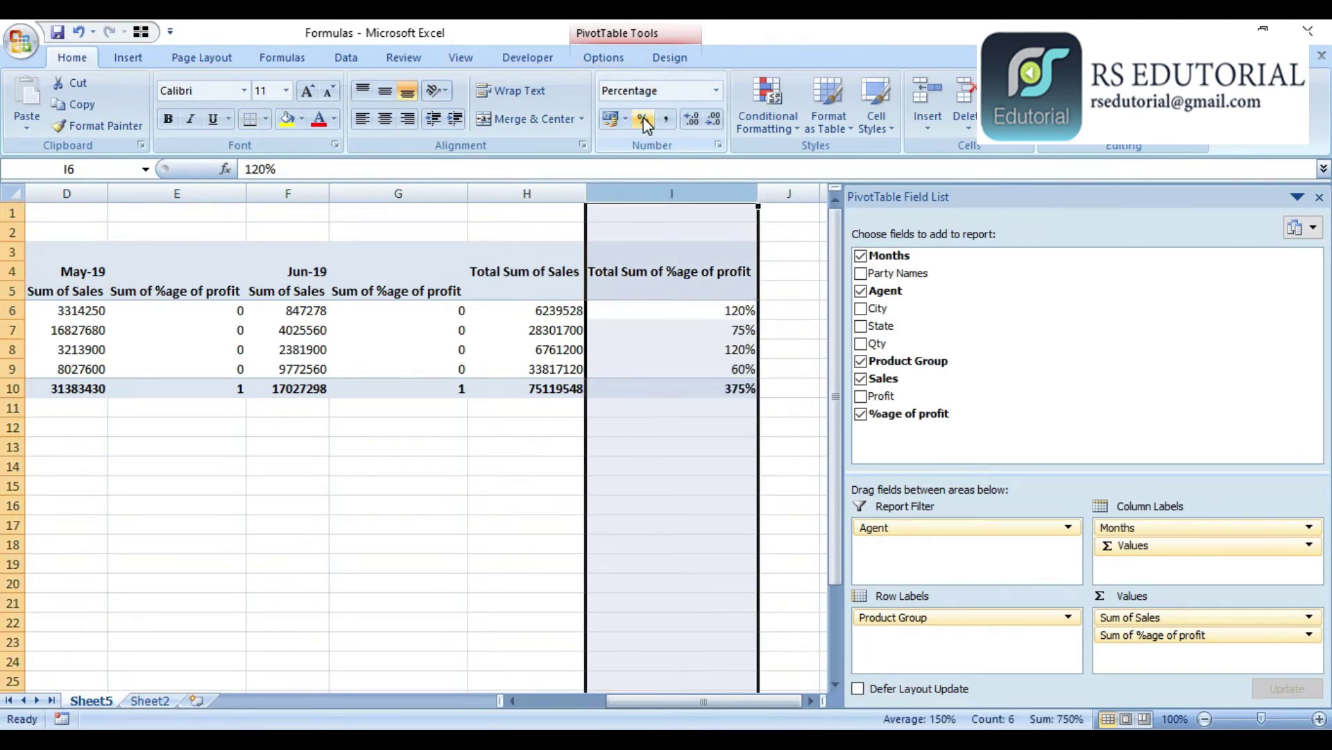
# Summarize the %age of profit value field by Average instead of Sum.
pyautogui.click(1223, 637)
pyautogui.click(1211, 612)
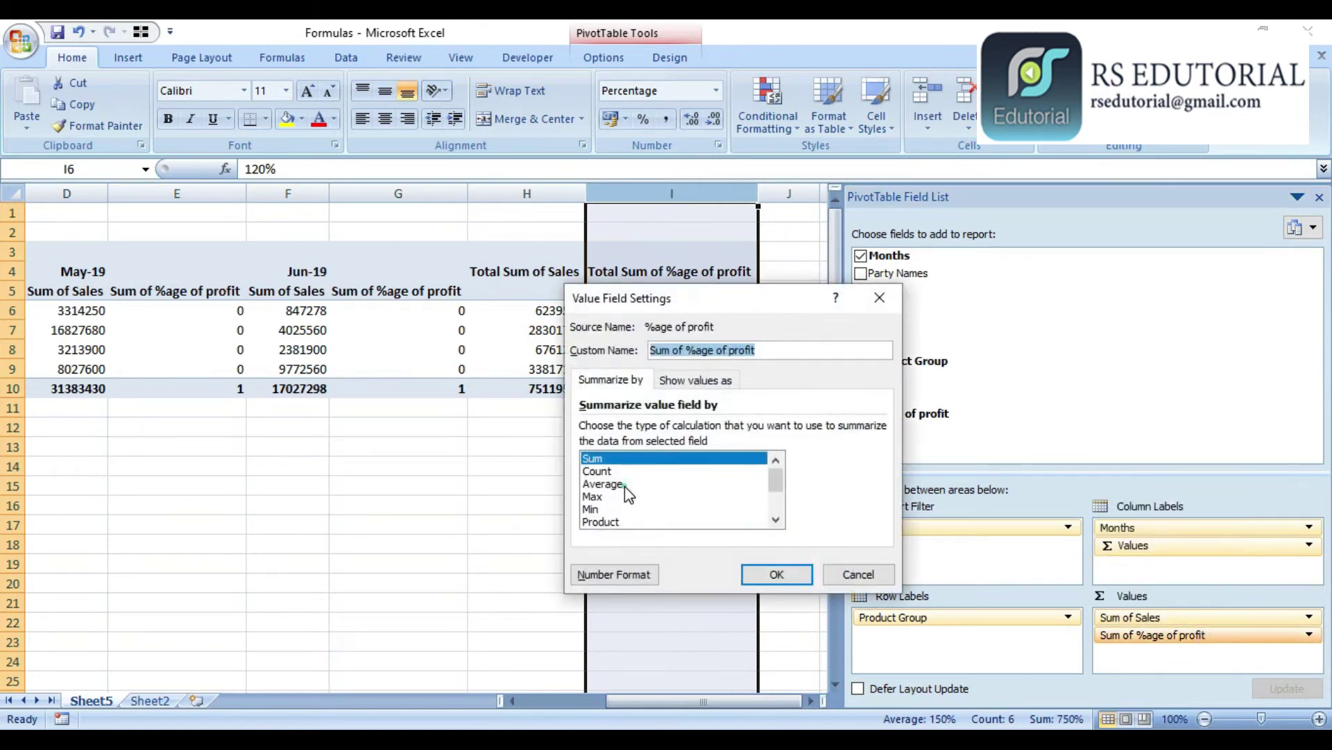
pyautogui.click(624, 486)
pyautogui.click(782, 579)
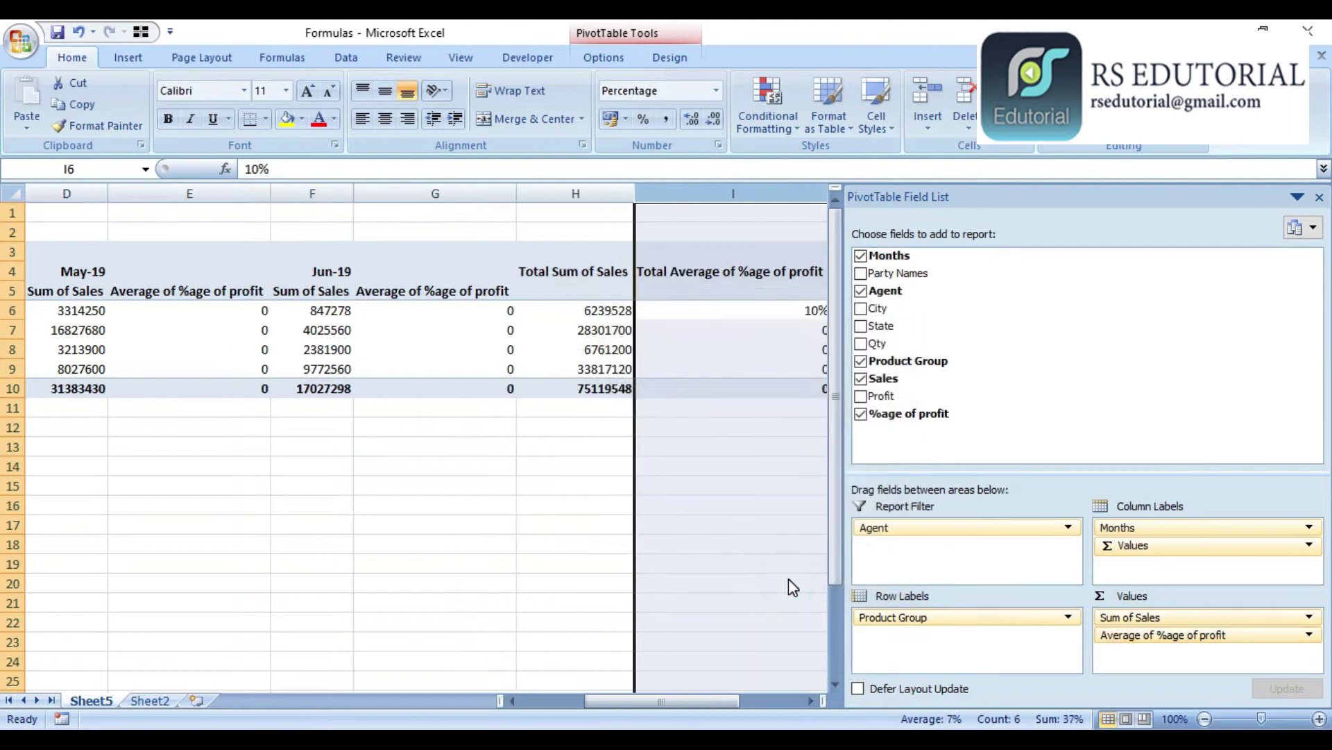
# Format the Total Average of %age of profit values for Mattress, Pillow and Sofa as percentages.
pyautogui.click(694, 407)
pyautogui.press('Right')
pyautogui.press('Down')
pyautogui.press('Up')
pyautogui.press('Up')
pyautogui.press('Up')
pyautogui.press('Up')
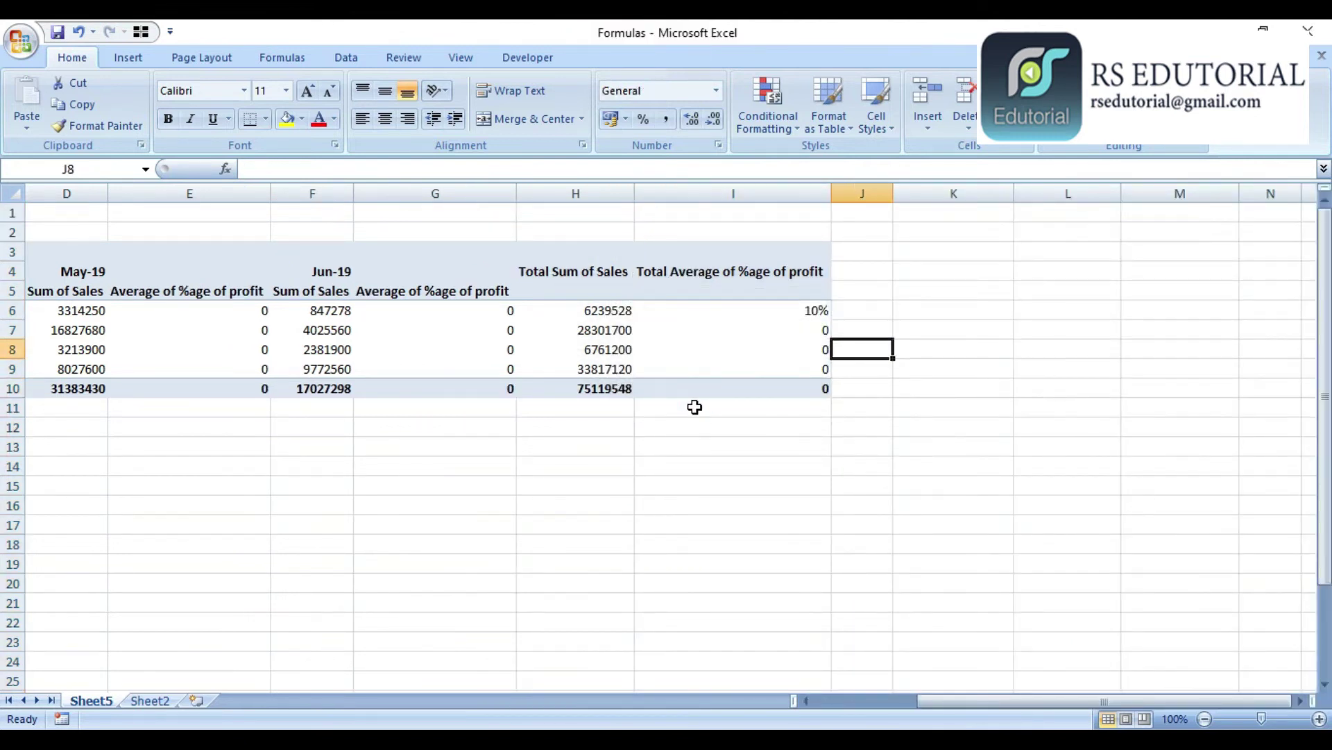
pyautogui.press('Left')
pyautogui.press('Up')
pyautogui.click(643, 120)
pyautogui.press('Down')
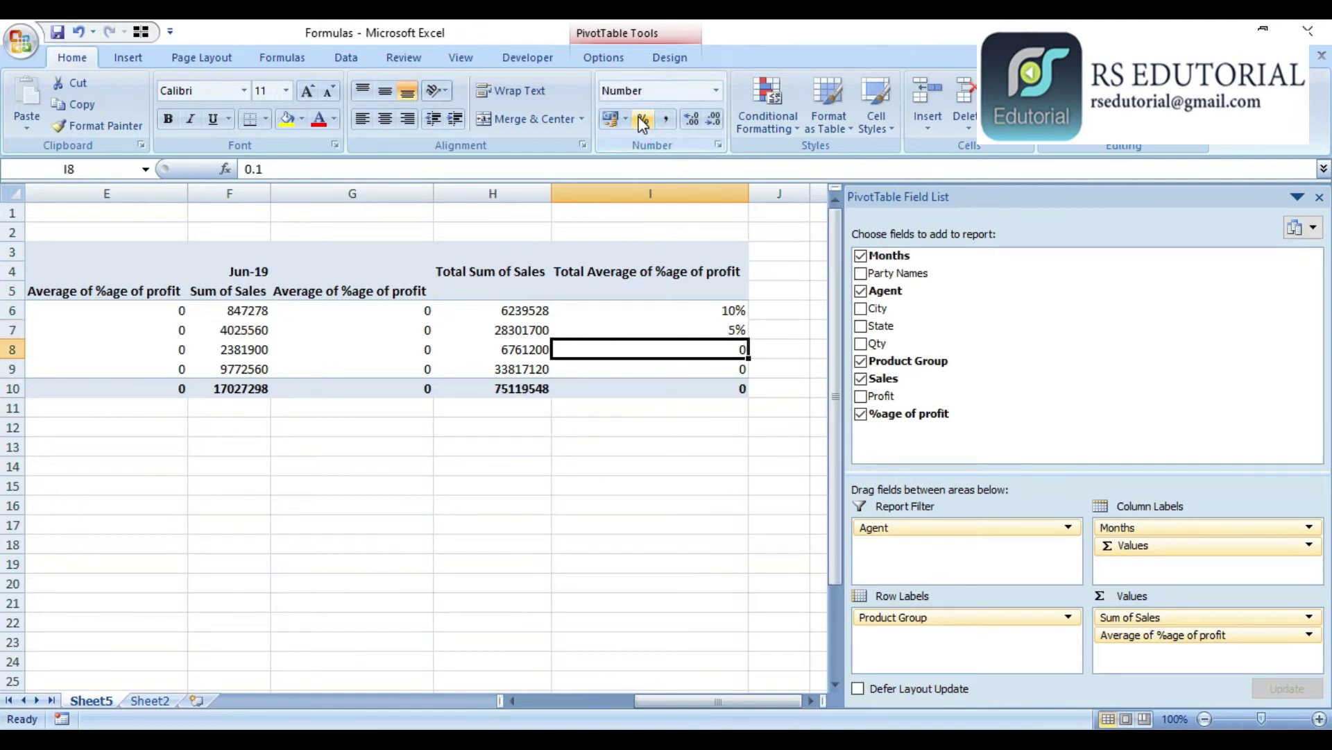
pyautogui.click(643, 121)
pyautogui.press('Down')
pyautogui.click(642, 121)
# Format the Jun-19 Average of %age of profit values for all four product groups as percentages.
pyautogui.press('Left')
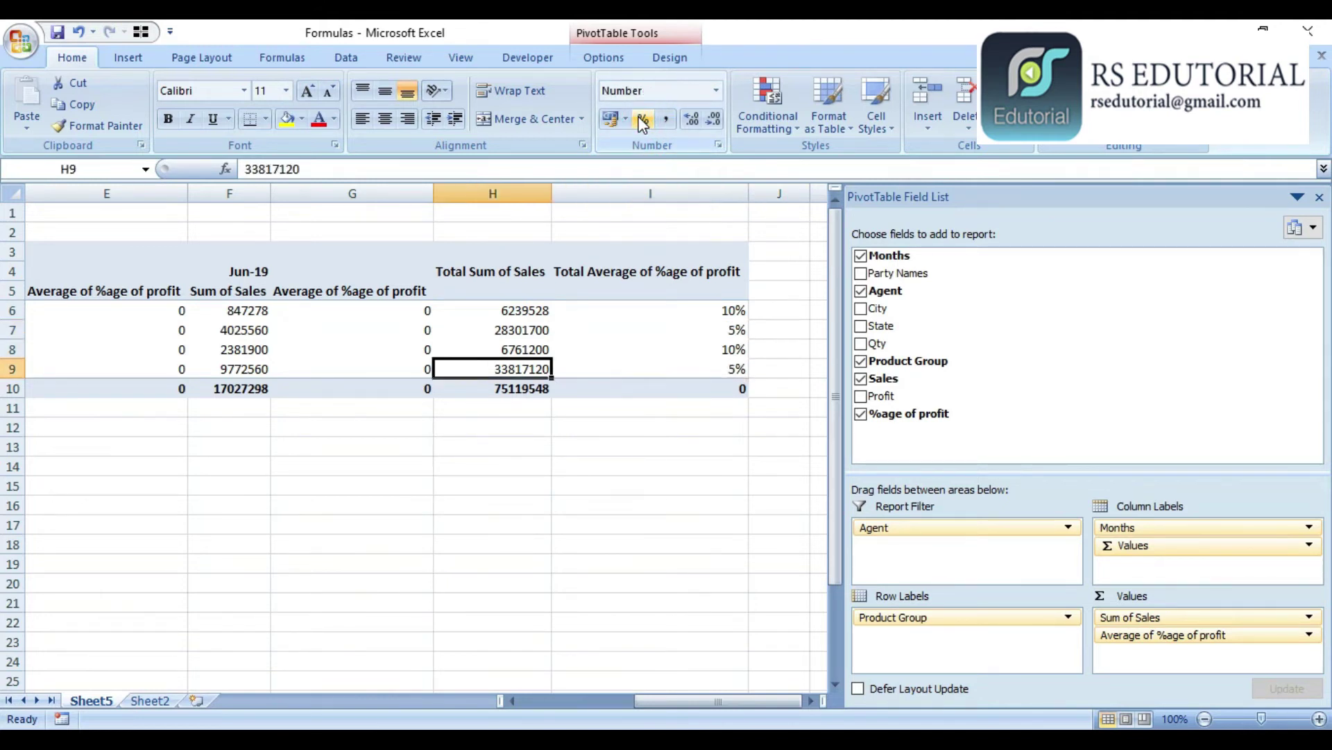
pyautogui.press('Left')
pyautogui.hotkey('shift', 'Up')
pyautogui.hotkey('shift', 'Up')
pyautogui.hotkey('shift', 'Up')
pyautogui.click(643, 121)
# Format the May-19 Average of %age of profit values for all four product groups as percentages.
pyautogui.press('Left')
pyautogui.press('Left')
pyautogui.hotkey('shift', 'Up')
pyautogui.hotkey('shift', 'Up')
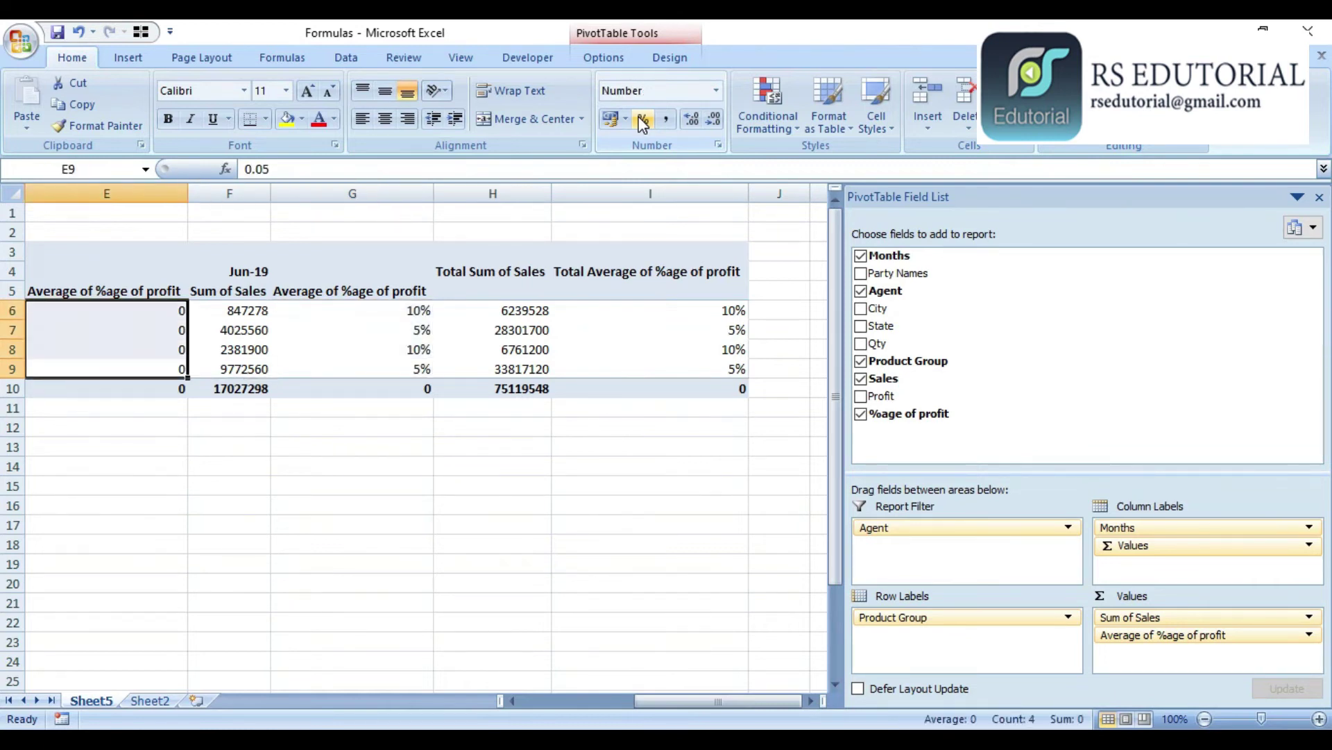
pyautogui.click(643, 121)
# Format the Apr-19 Average of %age of profit values for all four product groups as percentages.
pyautogui.press('Left')
pyautogui.press('Left')
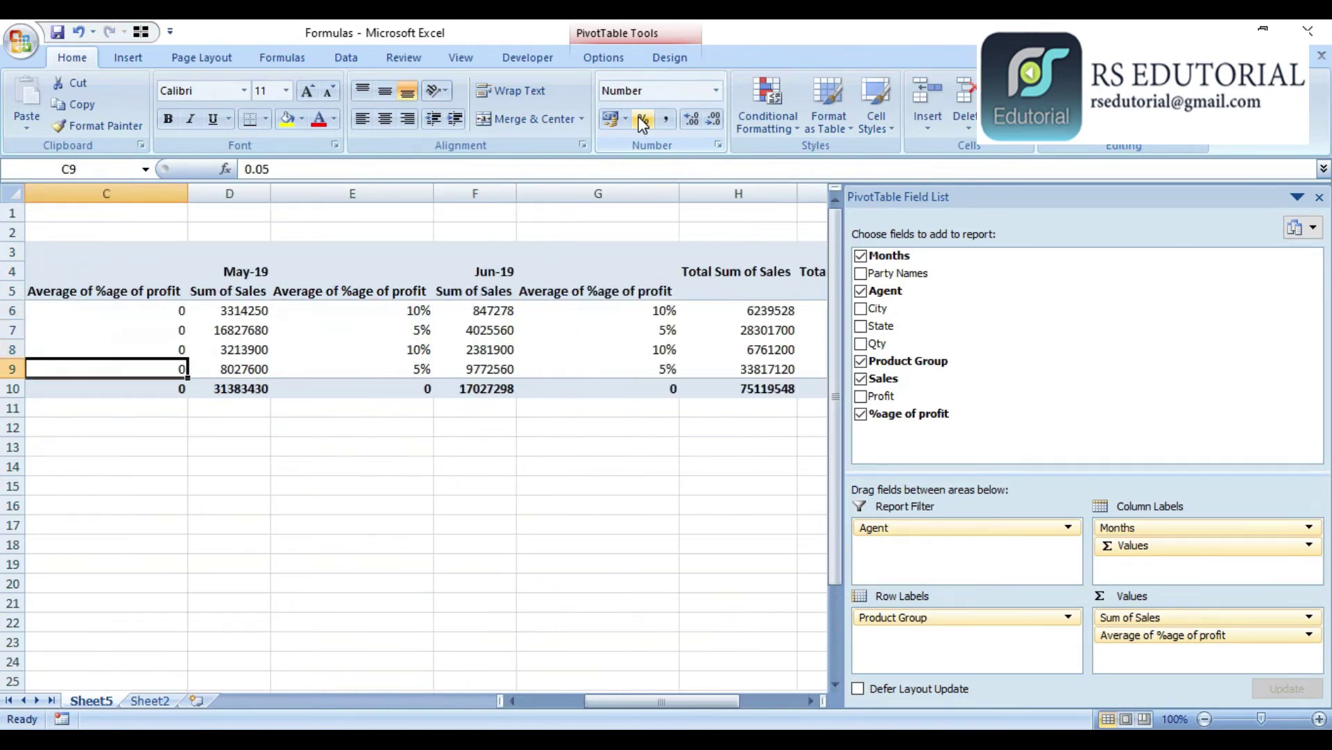
pyautogui.click(640, 120)
pyautogui.hotkey('shift', 'Up')
pyautogui.hotkey('shift', 'Up')
pyautogui.hotkey('shift', 'Up')
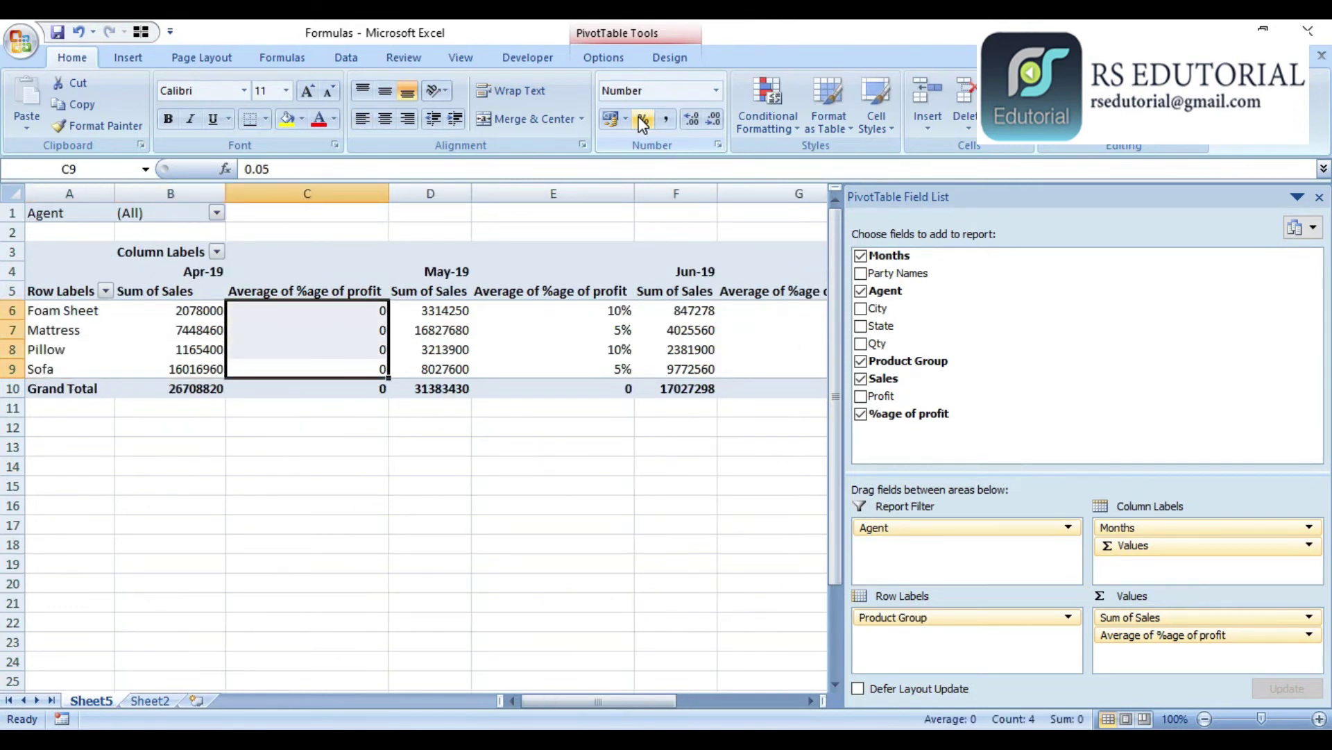
pyautogui.click(643, 122)
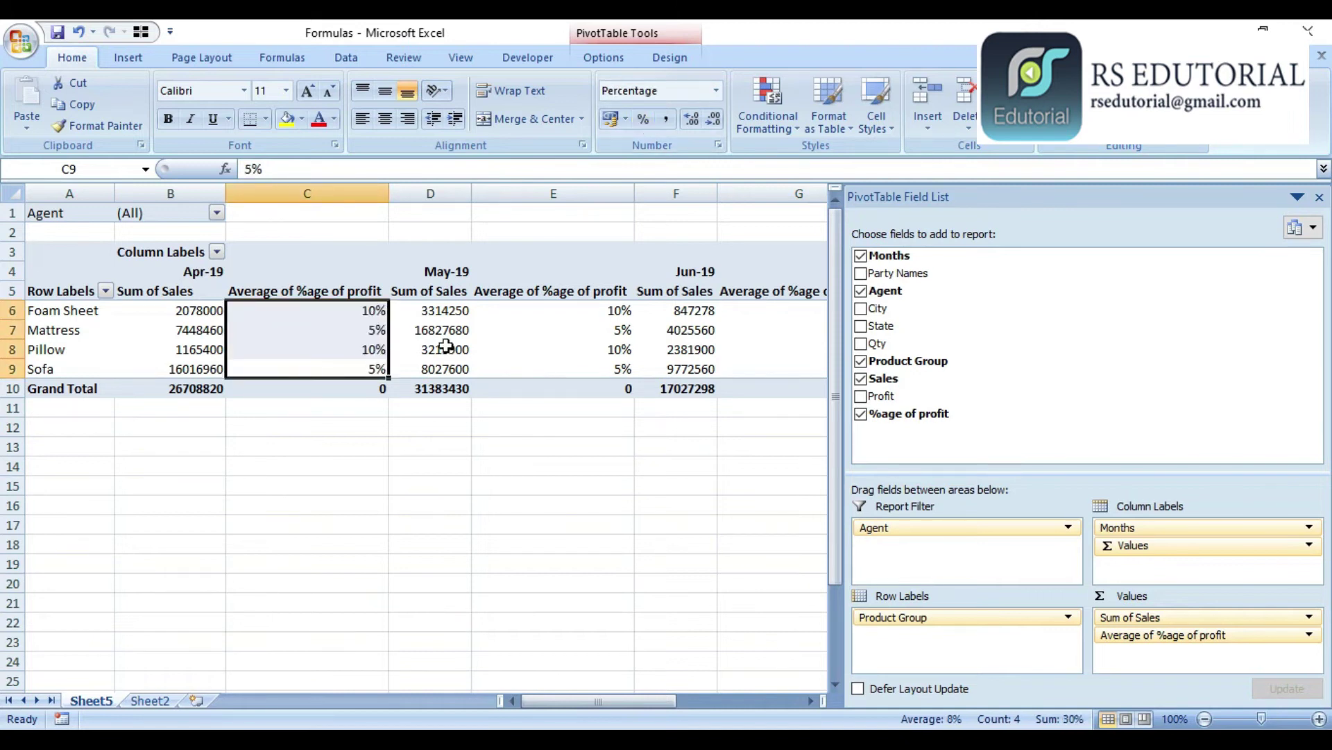
# Remove the Months field from the PivotTable's column labels.
pyautogui.click(531, 391)
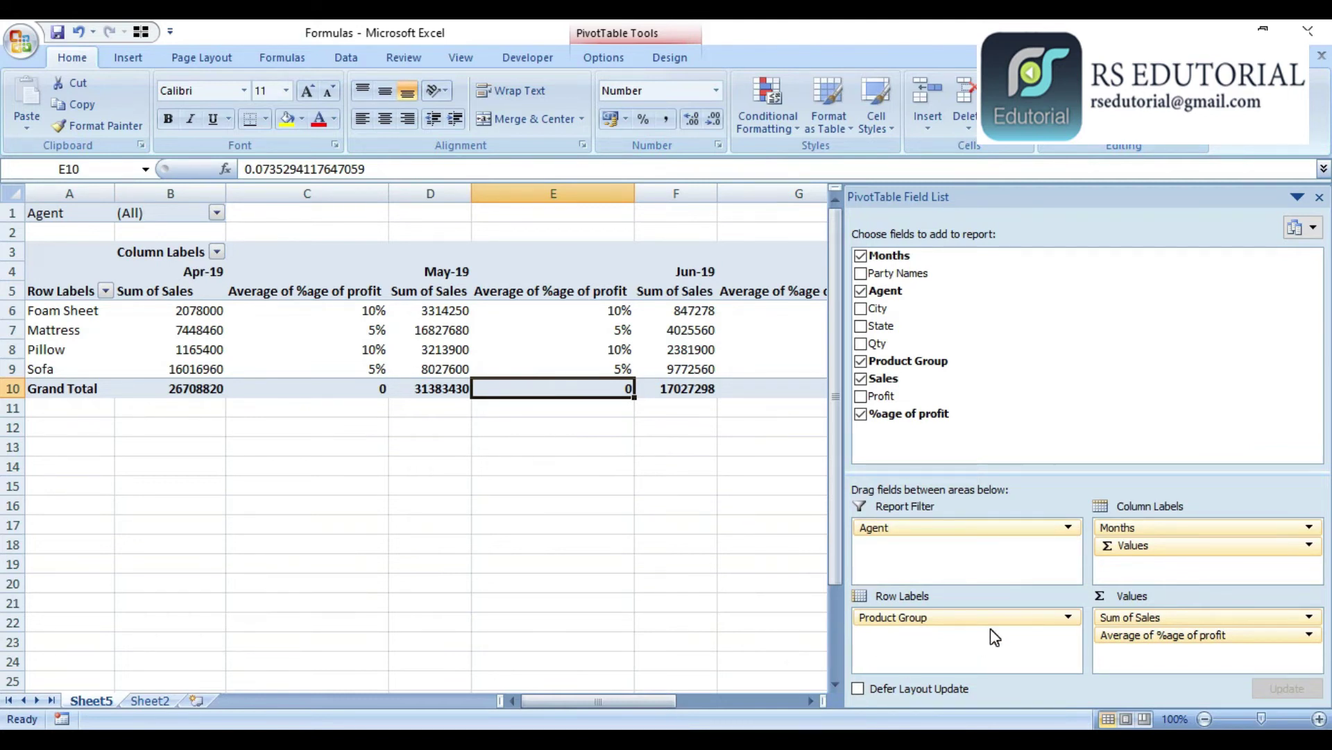
pyautogui.click(1154, 529)
pyautogui.moveTo(1154, 528); pyautogui.dragTo(664, 582)
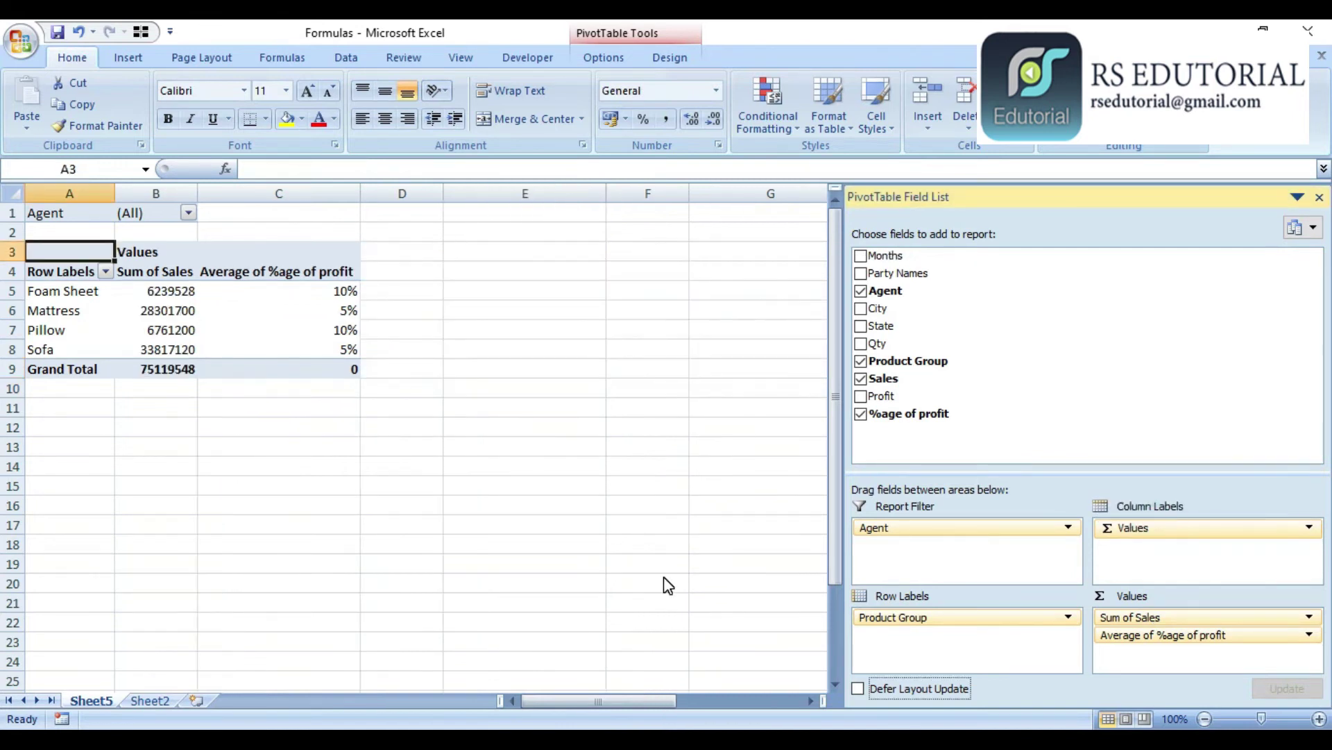
# Review the sales and average profit percentage of each product group in the PivotTable.
pyautogui.click(491, 341)
pyautogui.press('Left')
pyautogui.press('Left')
pyautogui.press('Left')
pyautogui.press('Left')
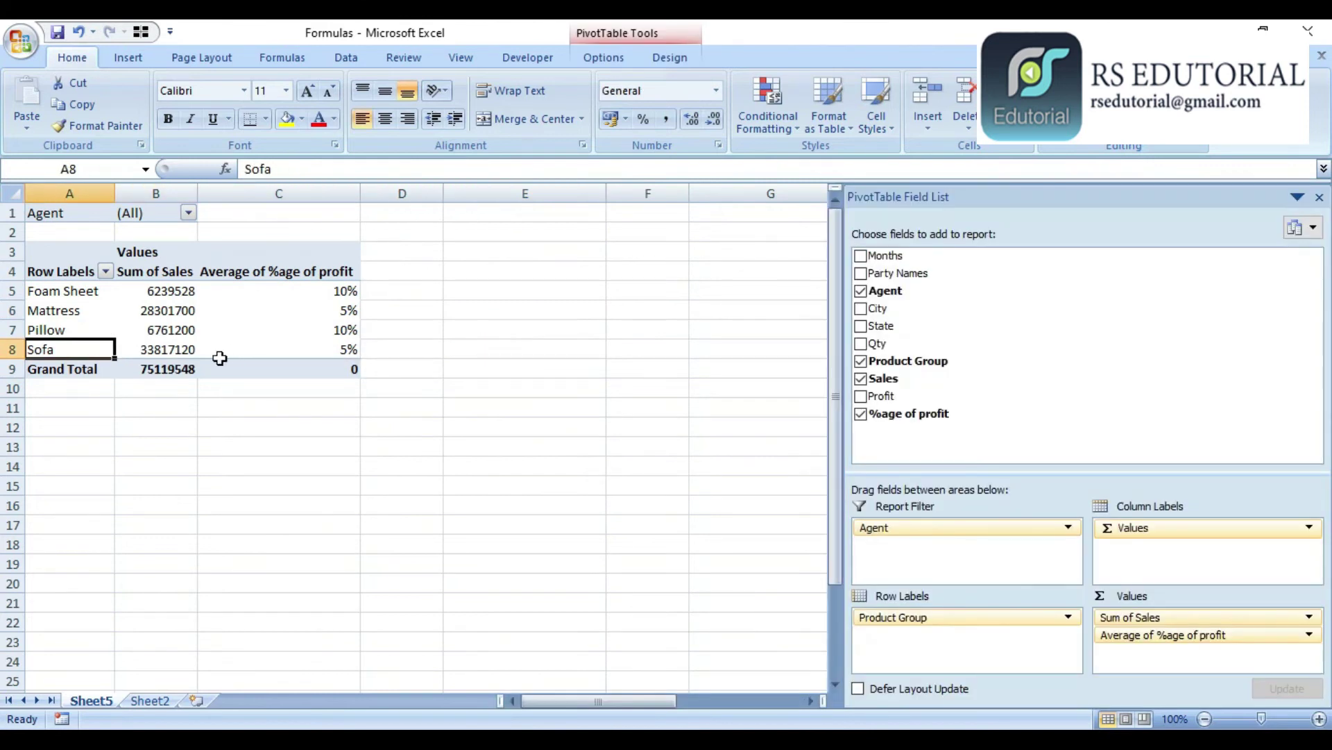
pyautogui.click(179, 292)
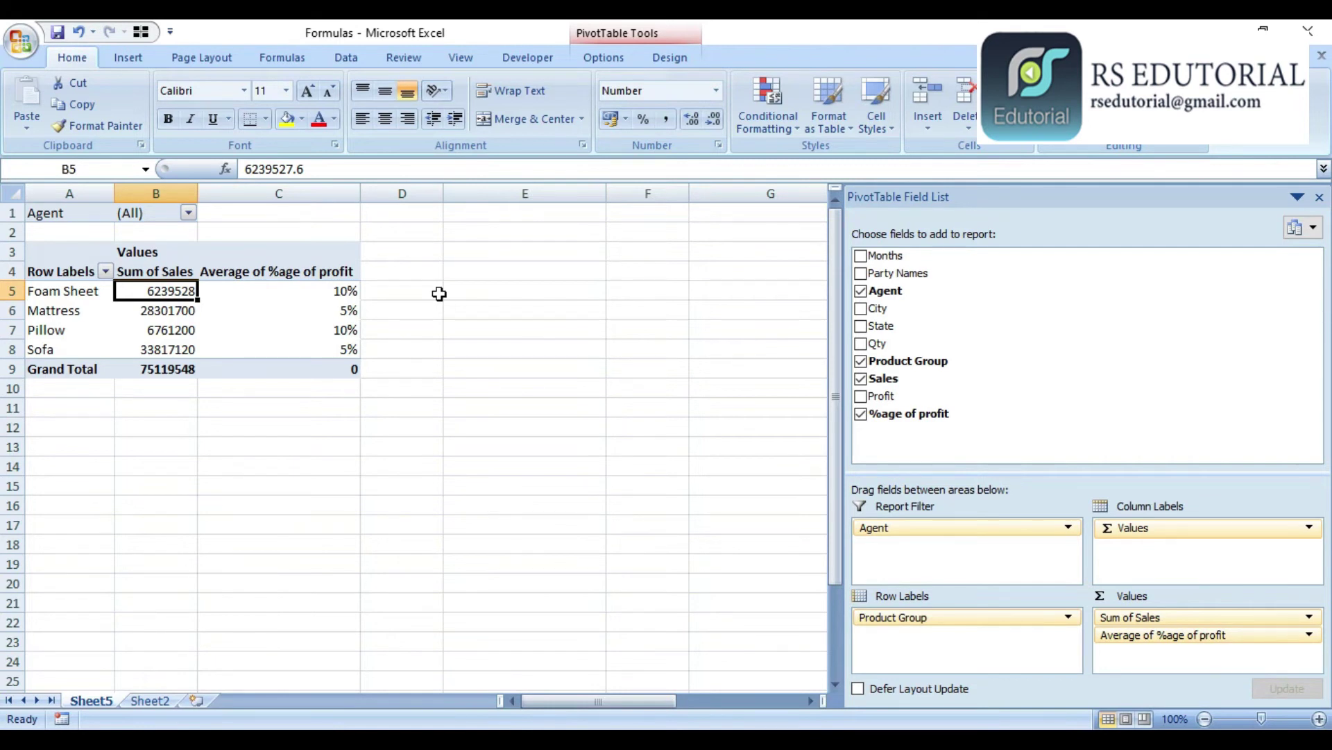
pyautogui.click(285, 326)
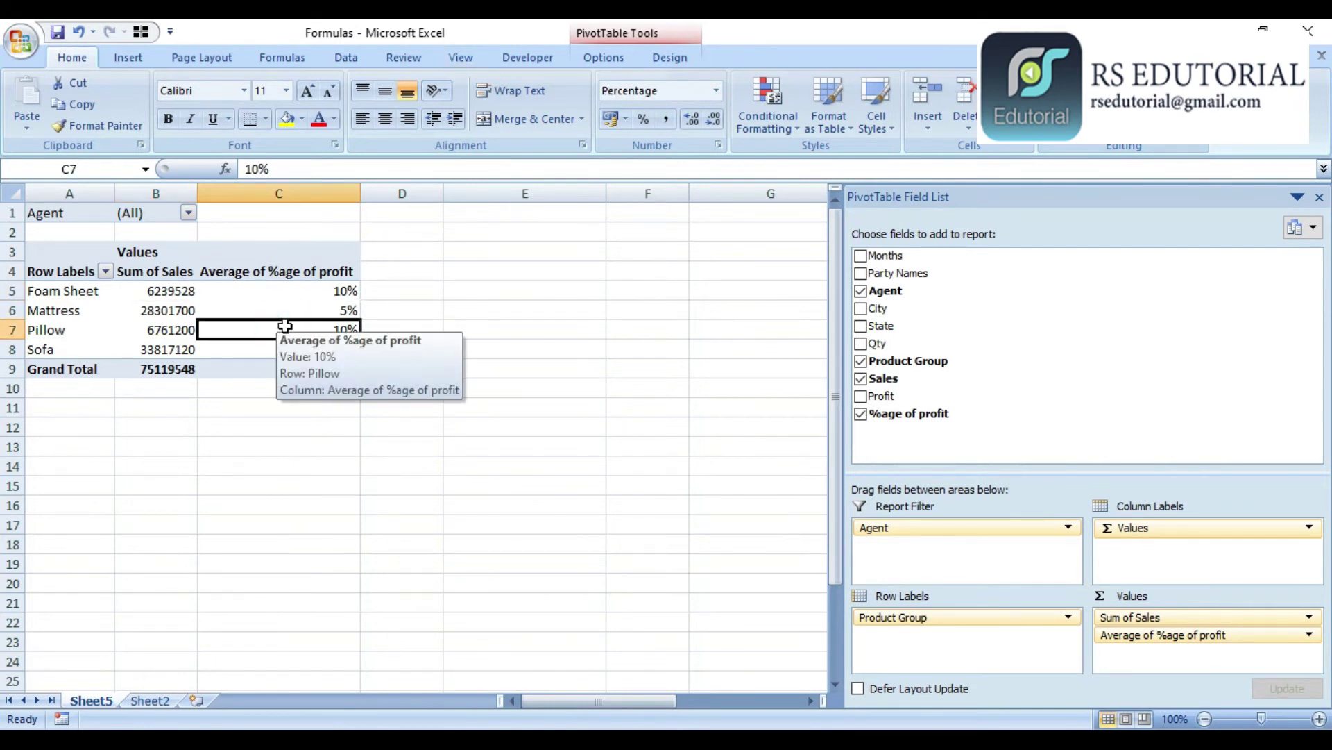
# Filter the Product Group column on Sheet2 to show only Mattress.
pyautogui.hotkey('ctrl', 'pagedown')
pyautogui.click(920, 368)
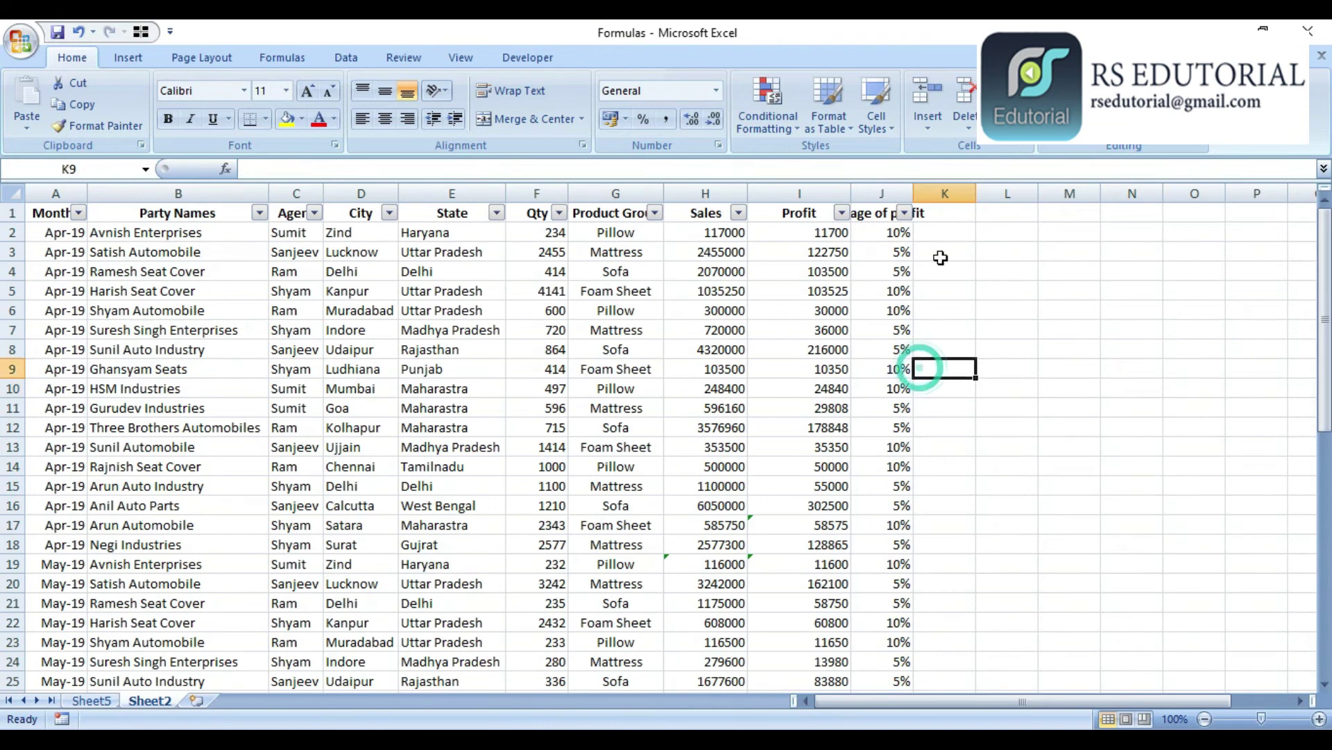
pyautogui.click(656, 213)
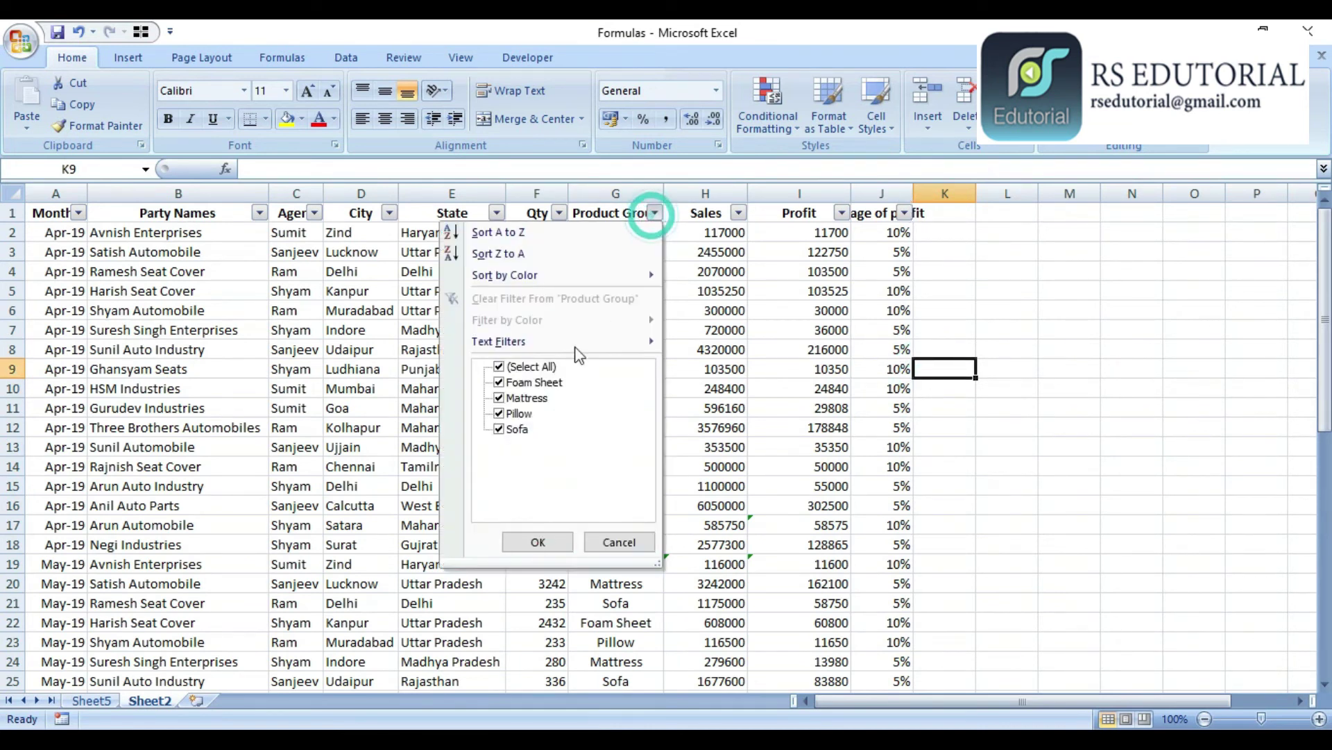
pyautogui.click(530, 366)
pyautogui.click(522, 398)
pyautogui.click(538, 542)
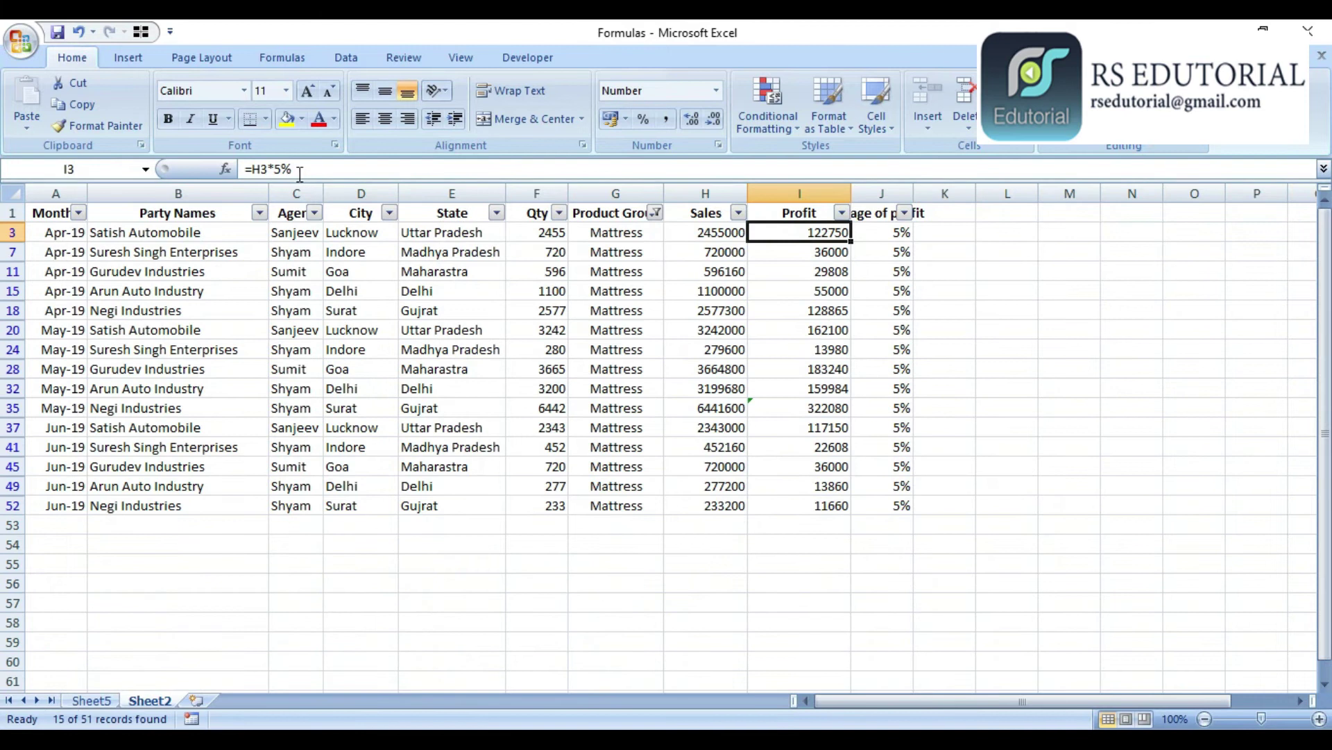
# Change the Profit formula in I3, the first Mattress row, to =H3*7%.
pyautogui.click(282, 178)
pyautogui.press('BackSpace')
pyautogui.write('7')
pyautogui.press('Return')
# Copy the I3 formula to only the visible Profit cells of the filtered Mattress rows, through row 52.
pyautogui.press('Up')
pyautogui.hotkey('ctrl', 'c')
pyautogui.hotkey('shift', 'Down')
pyautogui.hotkey('shift', 'Down')
pyautogui.hotkey('shift', 'Down')
pyautogui.hotkey('shift', 'Down')
pyautogui.hotkey('shift', 'Down')
pyautogui.hotkey('shift', 'Down')
pyautogui.hotkey('shift', 'Down')
pyautogui.hotkey('shift', 'Down')
pyautogui.hotkey('shift', 'Down')
pyautogui.hotkey('shift', 'Down')
pyautogui.hotkey('shift', 'Down')
pyautogui.hotkey('shift', 'Down')
pyautogui.hotkey('shift', 'Down')
pyautogui.hotkey('shift', 'Down')
pyautogui.hotkey('shift', 'Up')
pyautogui.hotkey('shift', 'Down')
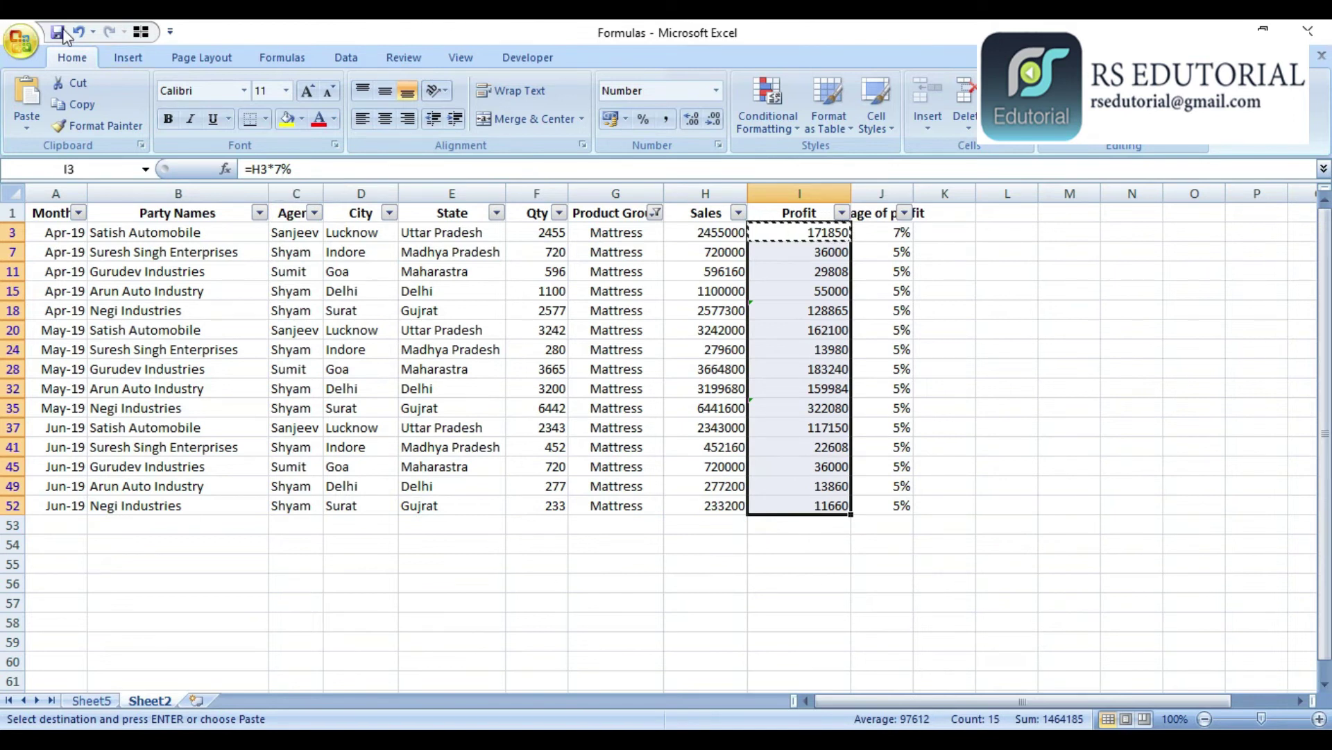
pyautogui.click(144, 36)
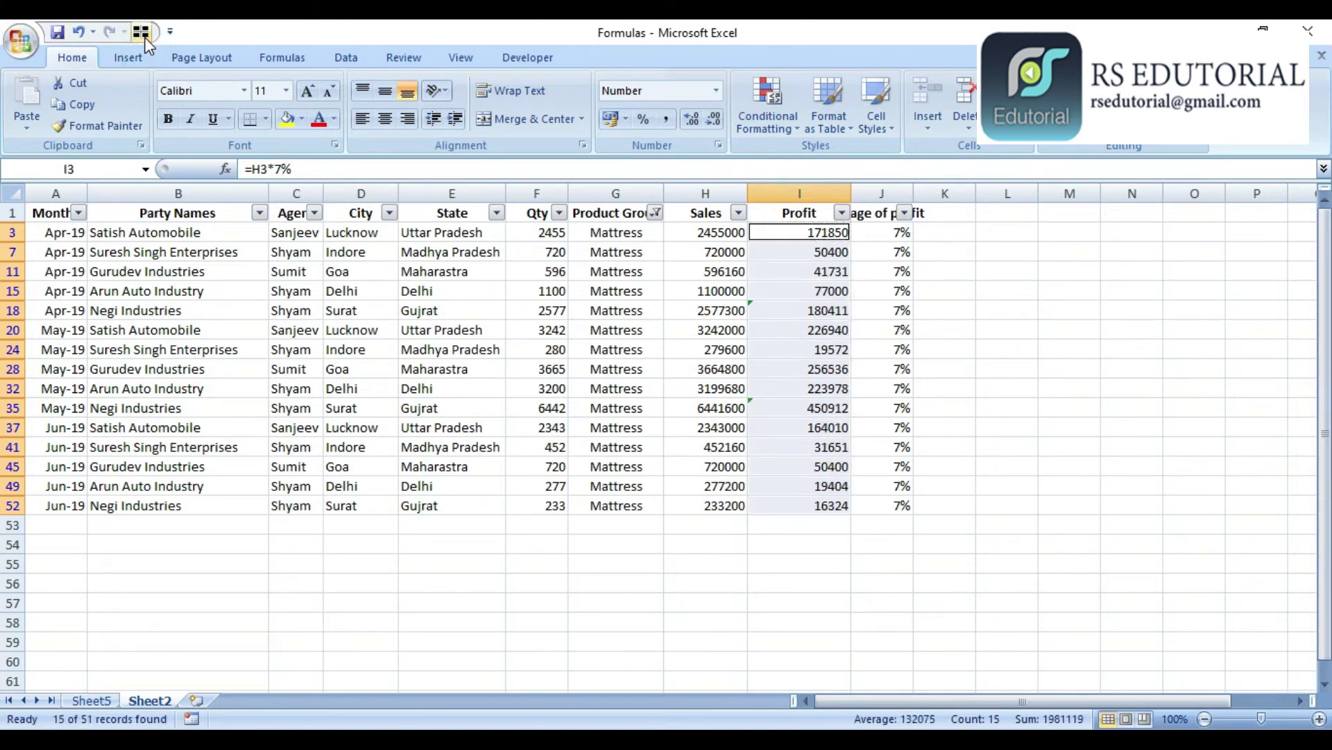
# Refresh all PivotTable data on Sheet5 and check the Mattress group's average profit percentage.
pyautogui.hotkey('ctrl', 'pageup')
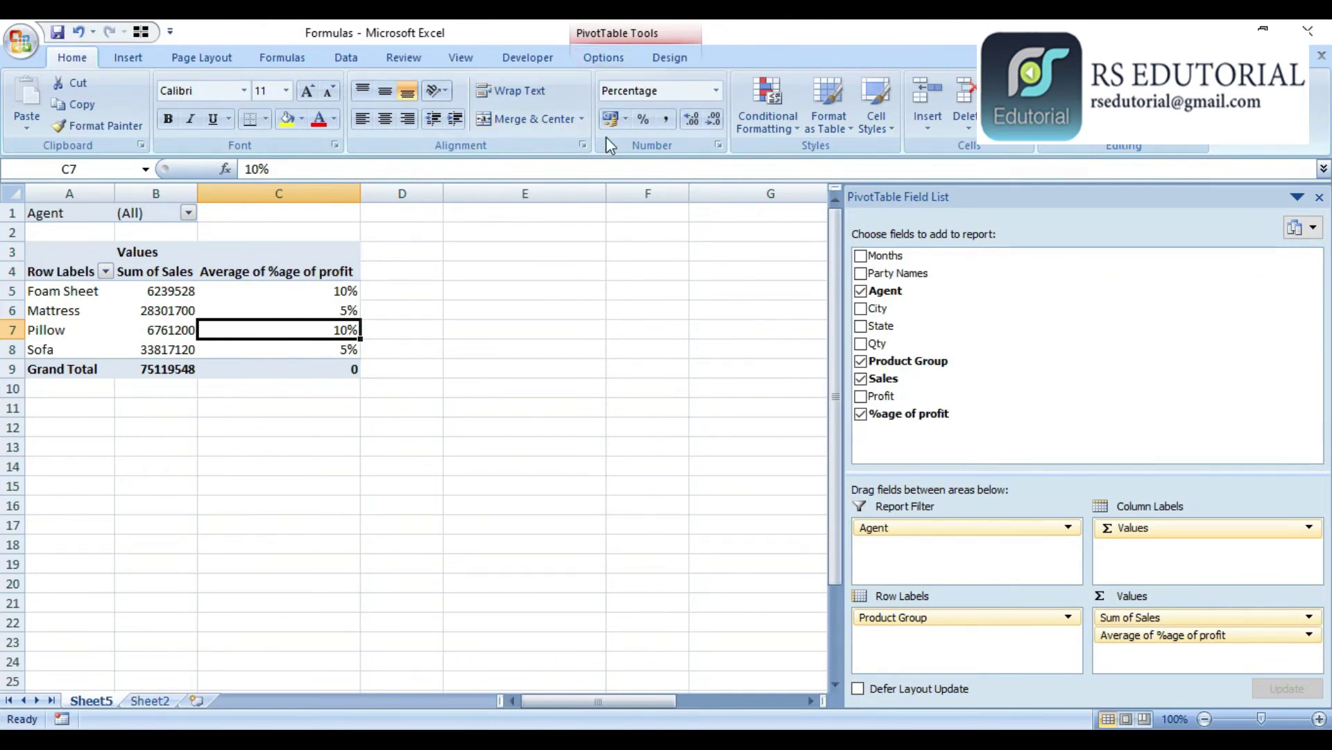
pyautogui.click(622, 58)
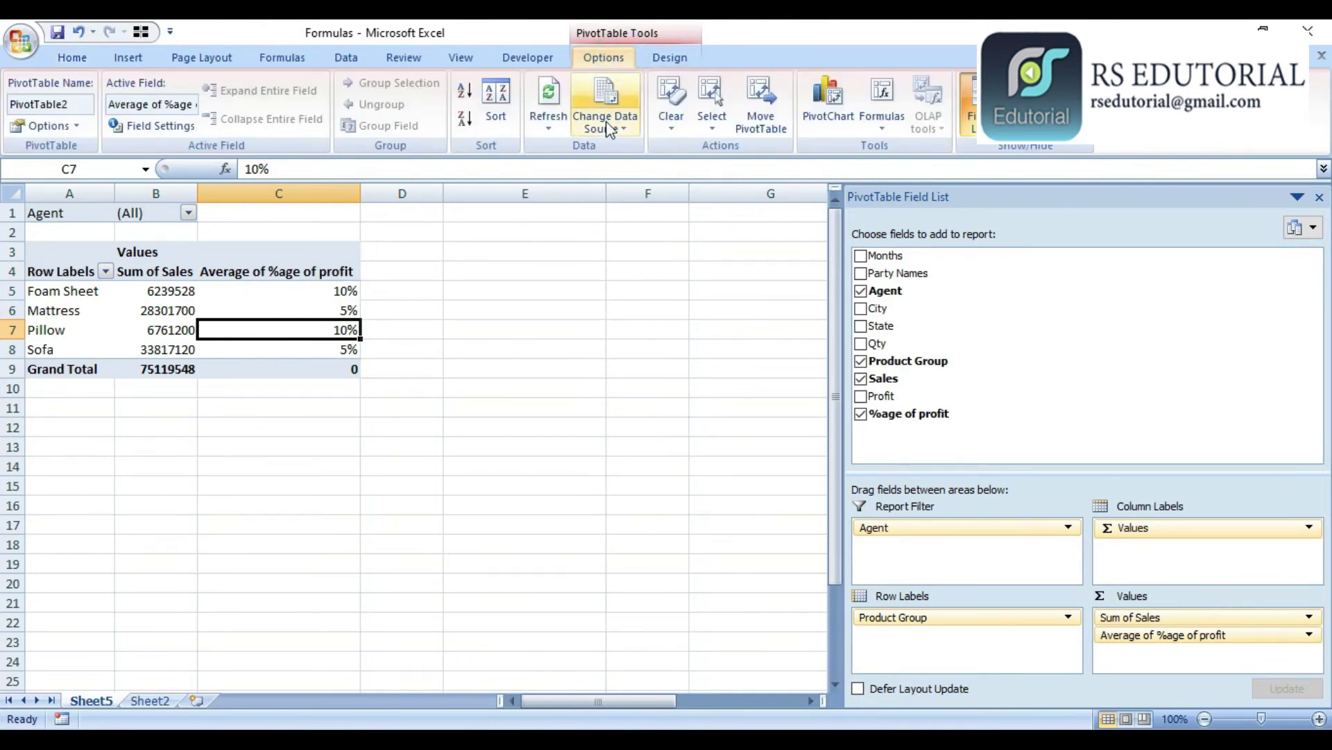
pyautogui.click(552, 132)
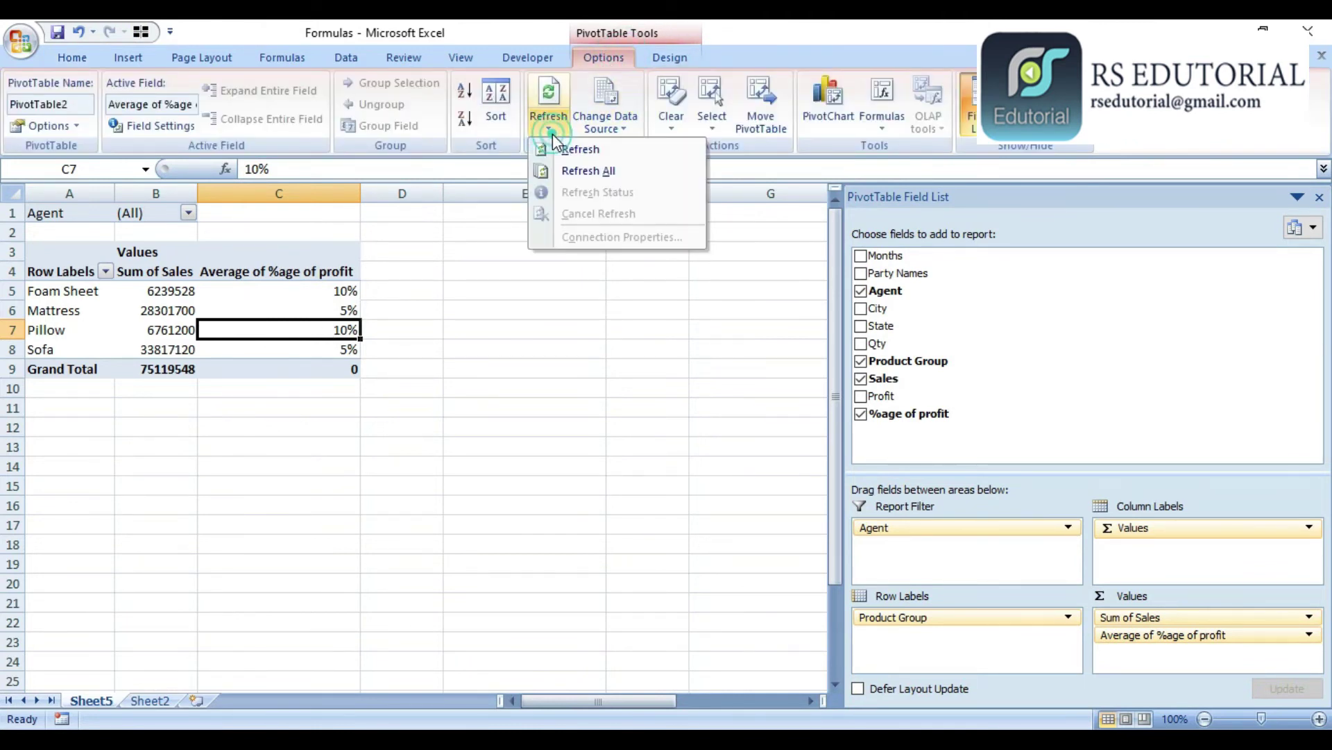
pyautogui.click(567, 173)
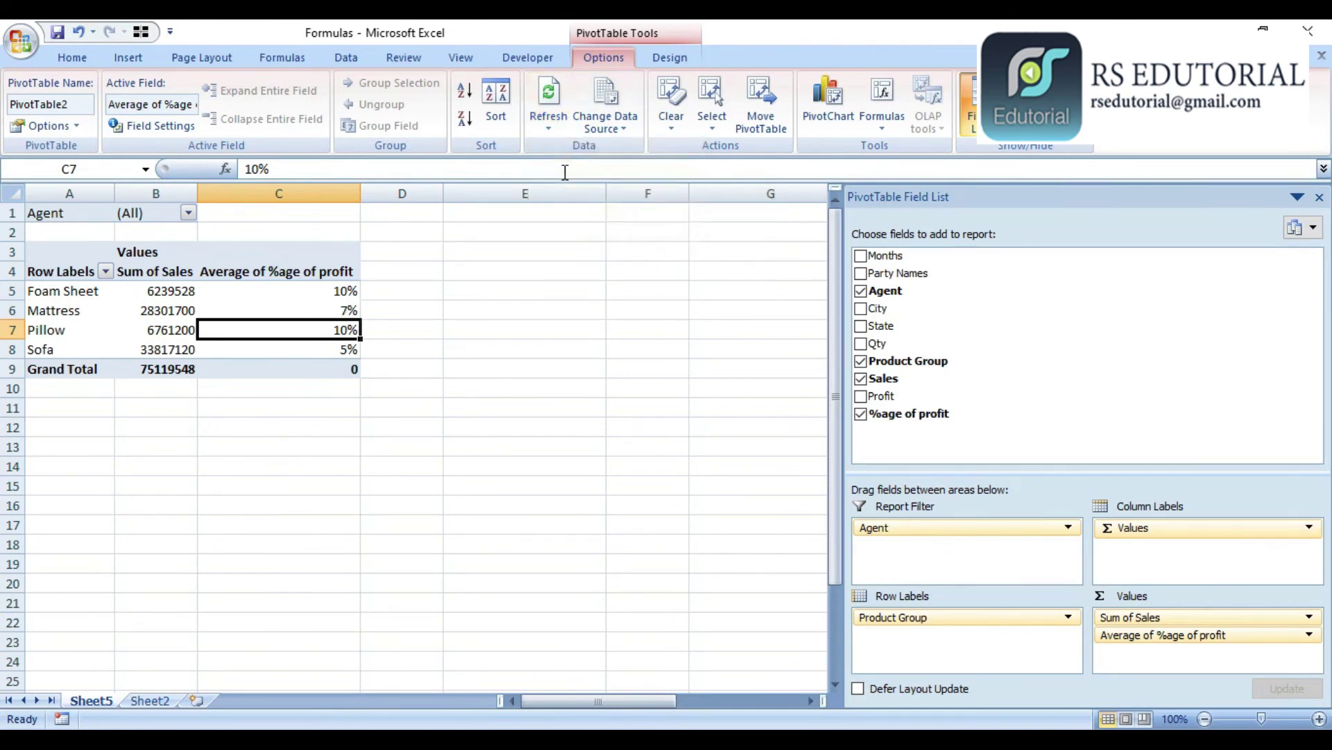
pyautogui.click(323, 308)
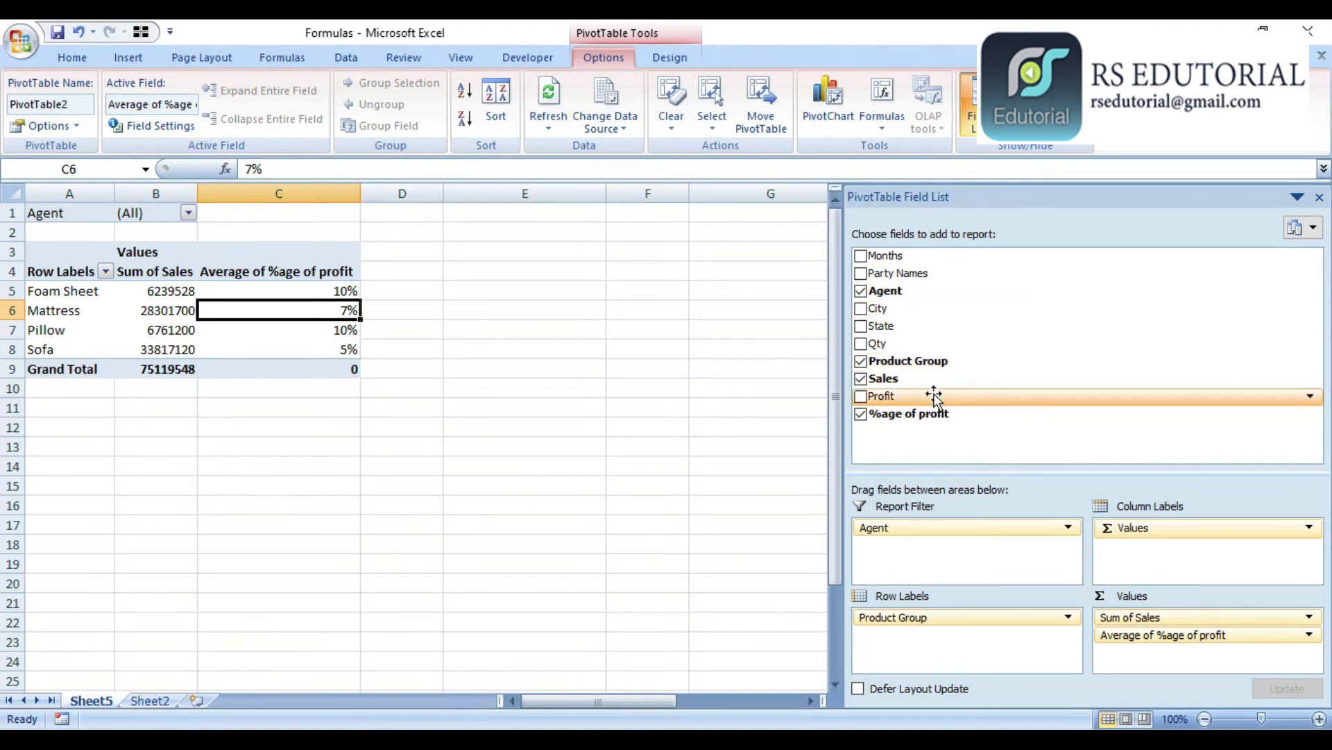
pyautogui.click(647, 290)
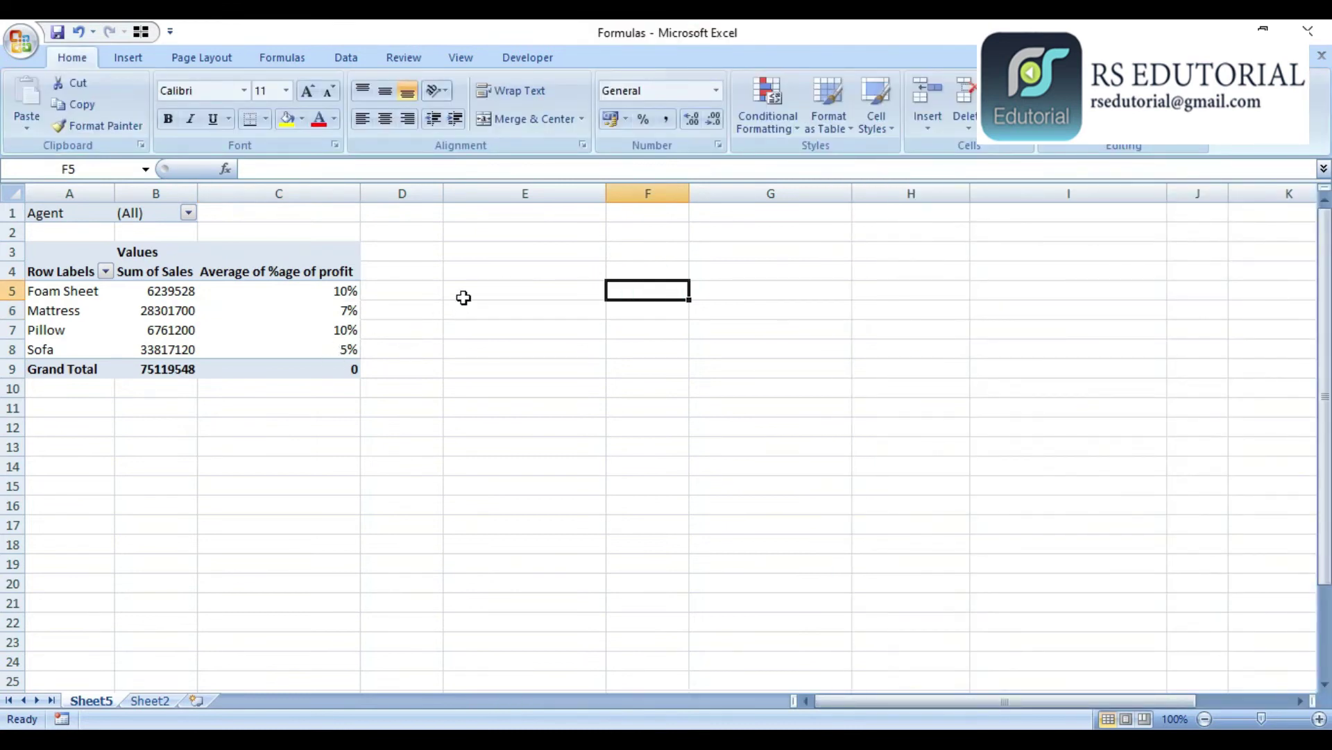
# Undo the last PivotTable refresh.
pyautogui.click(336, 291)
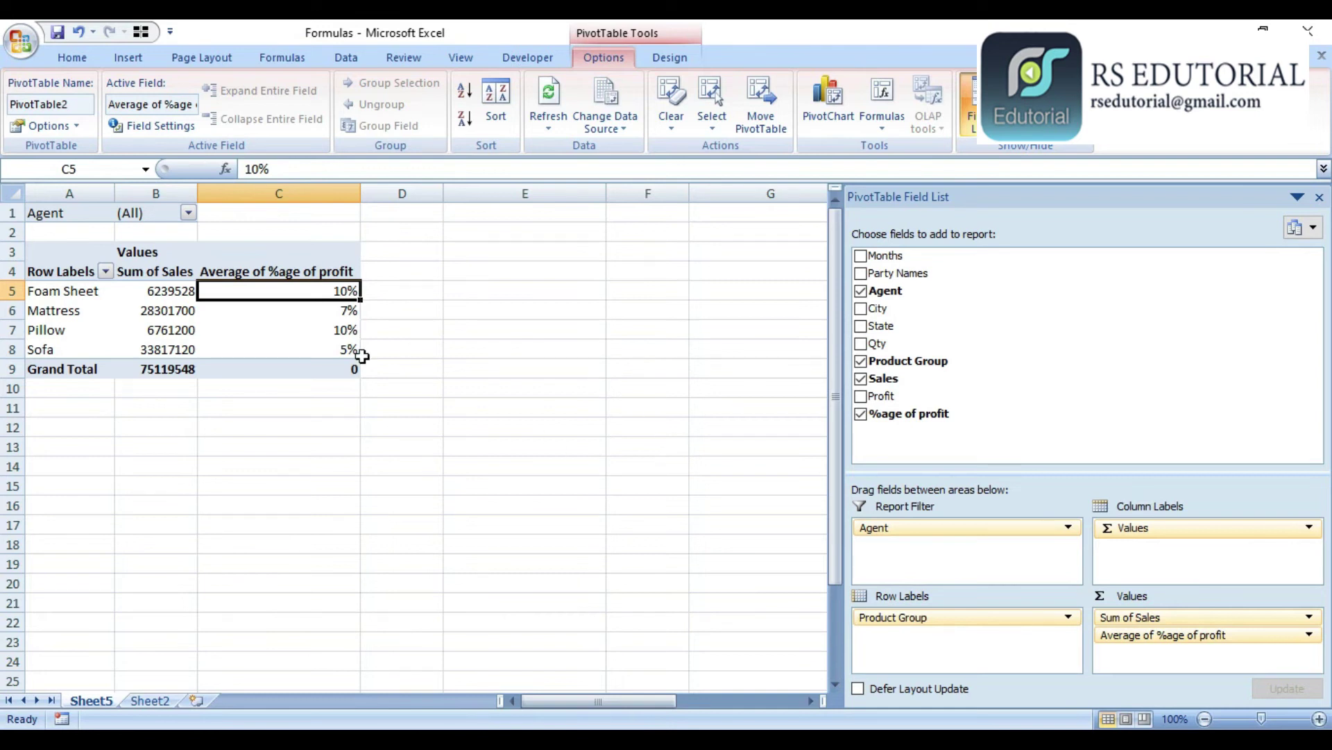
pyautogui.click(290, 331)
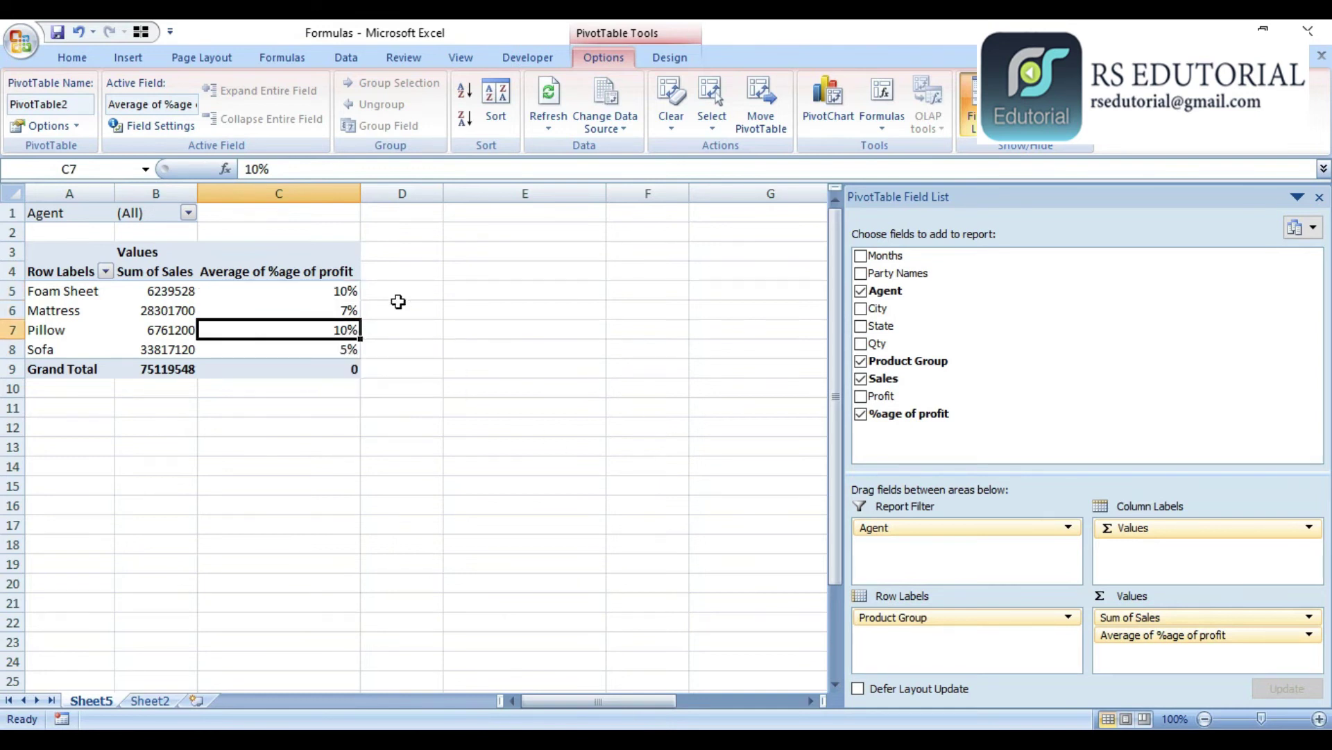
pyautogui.press('Return')
pyautogui.click(85, 42)
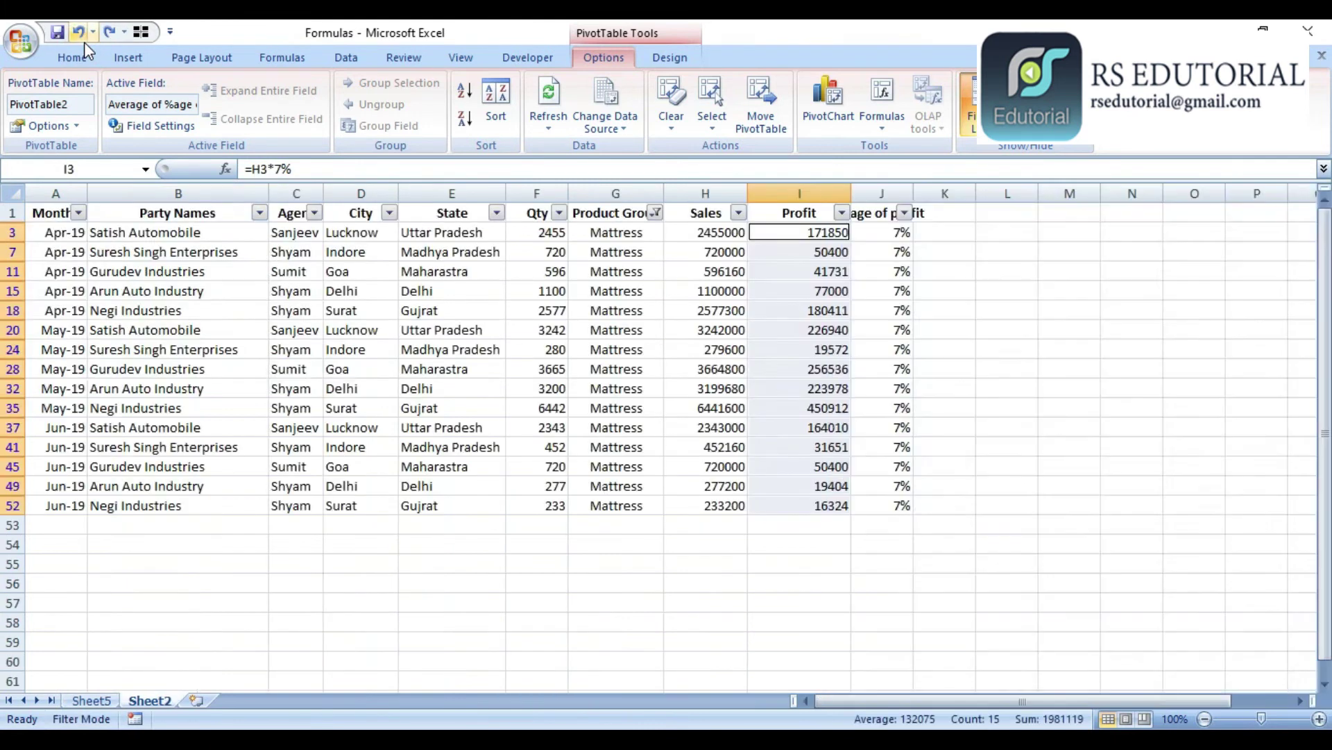
# Clear the Product Group filter on Sheet2 to show all sales rows.
pyautogui.click(224, 207)
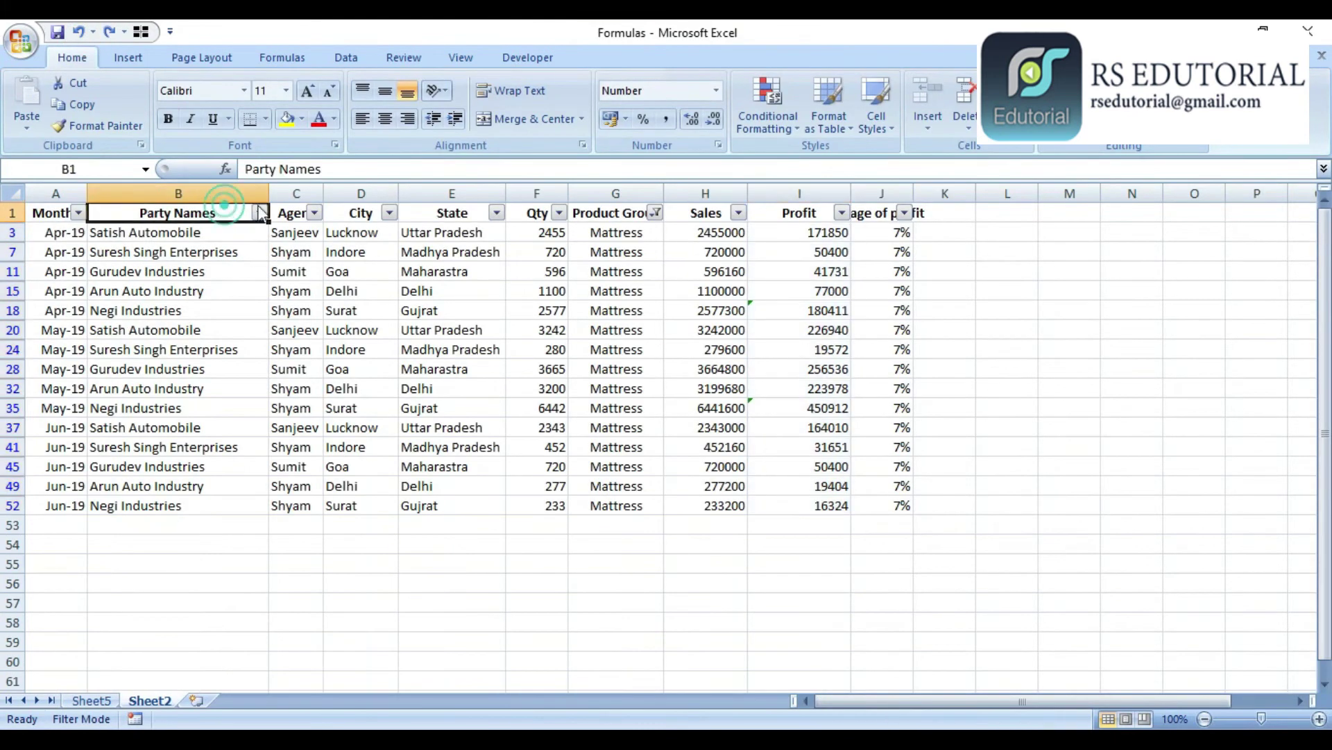
pyautogui.click(655, 213)
pyautogui.click(531, 366)
pyautogui.press('Return')
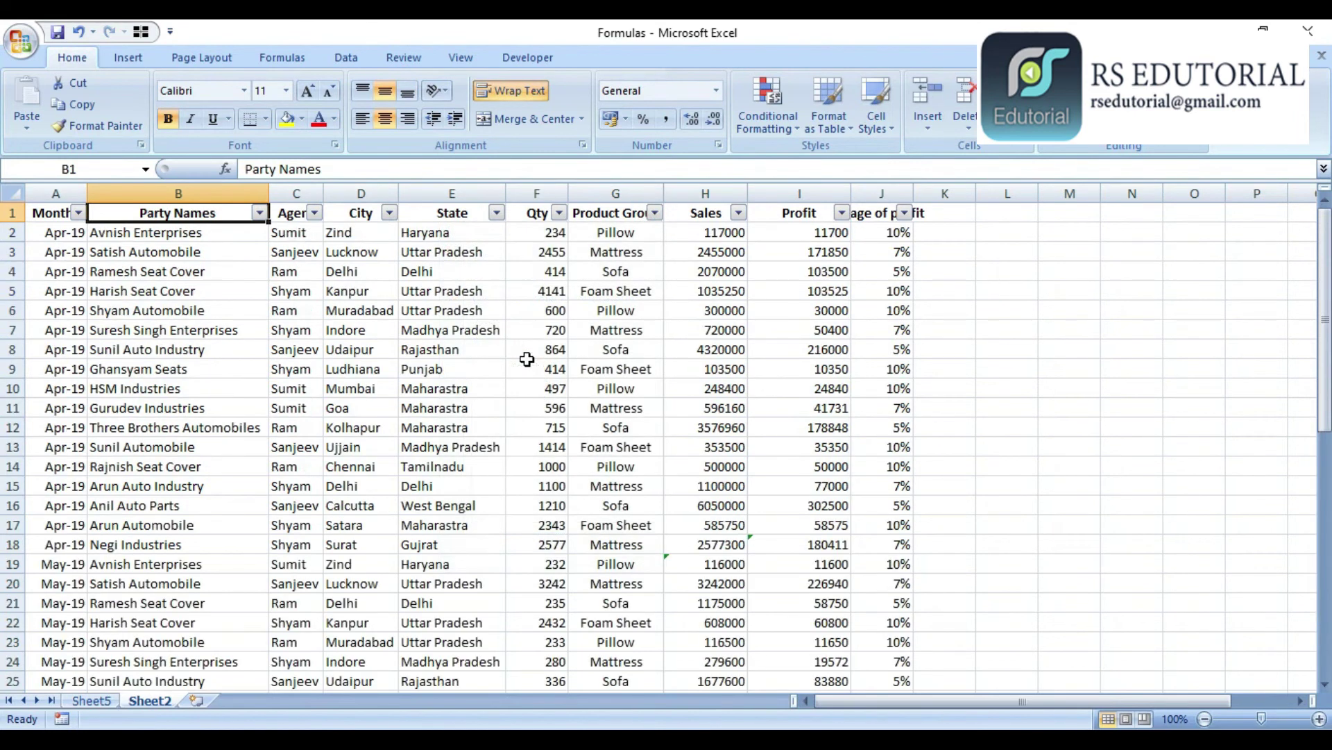
# Create a PivotTable with PivotChart from Sheet2!$A$1:$J$52 on a new worksheet and close the PivotChart Filter Pane.
pyautogui.click(139, 57)
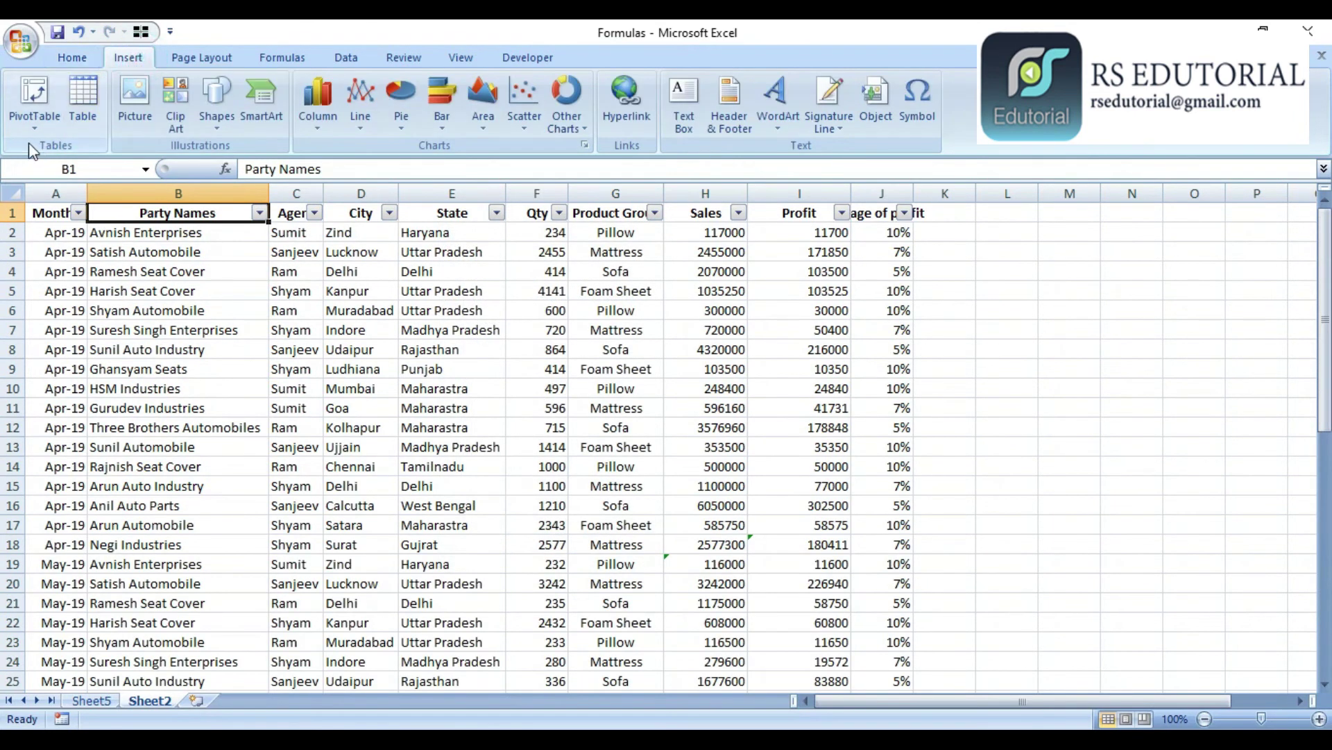
pyautogui.click(33, 122)
pyautogui.click(61, 170)
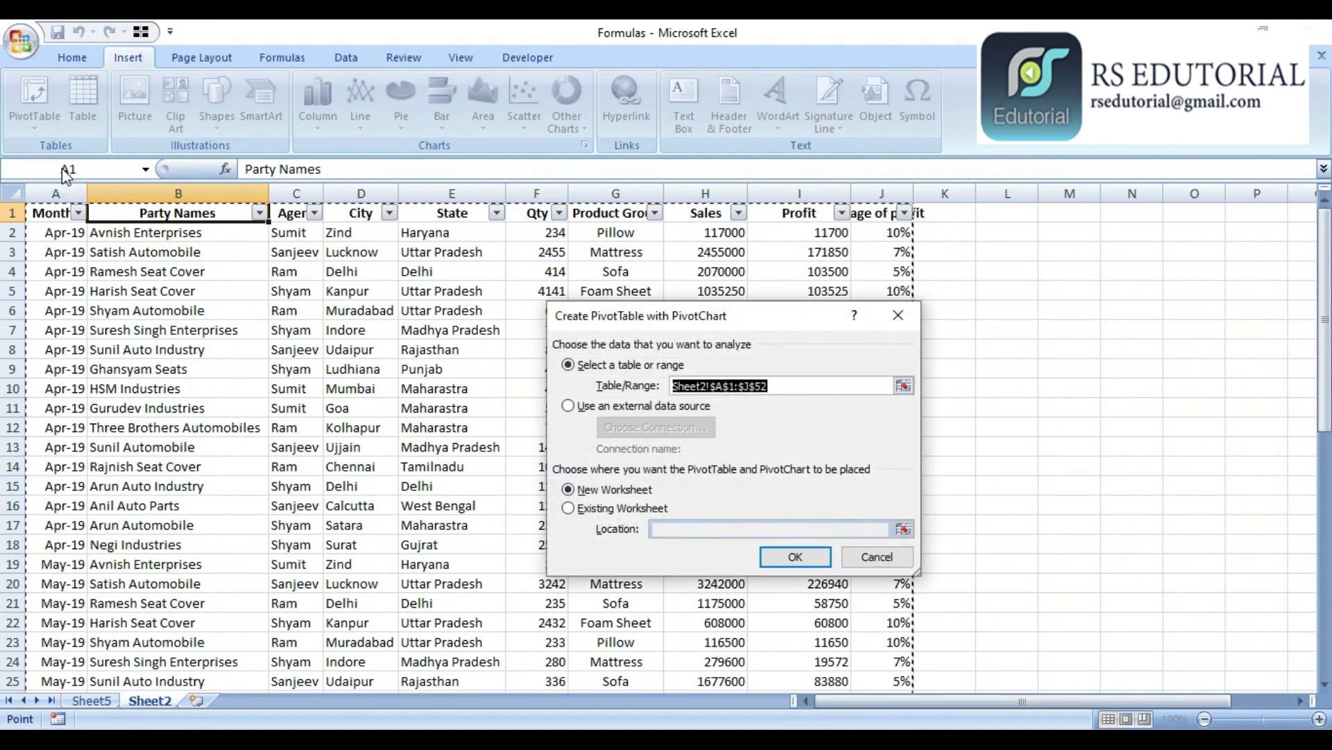
pyautogui.click(815, 561)
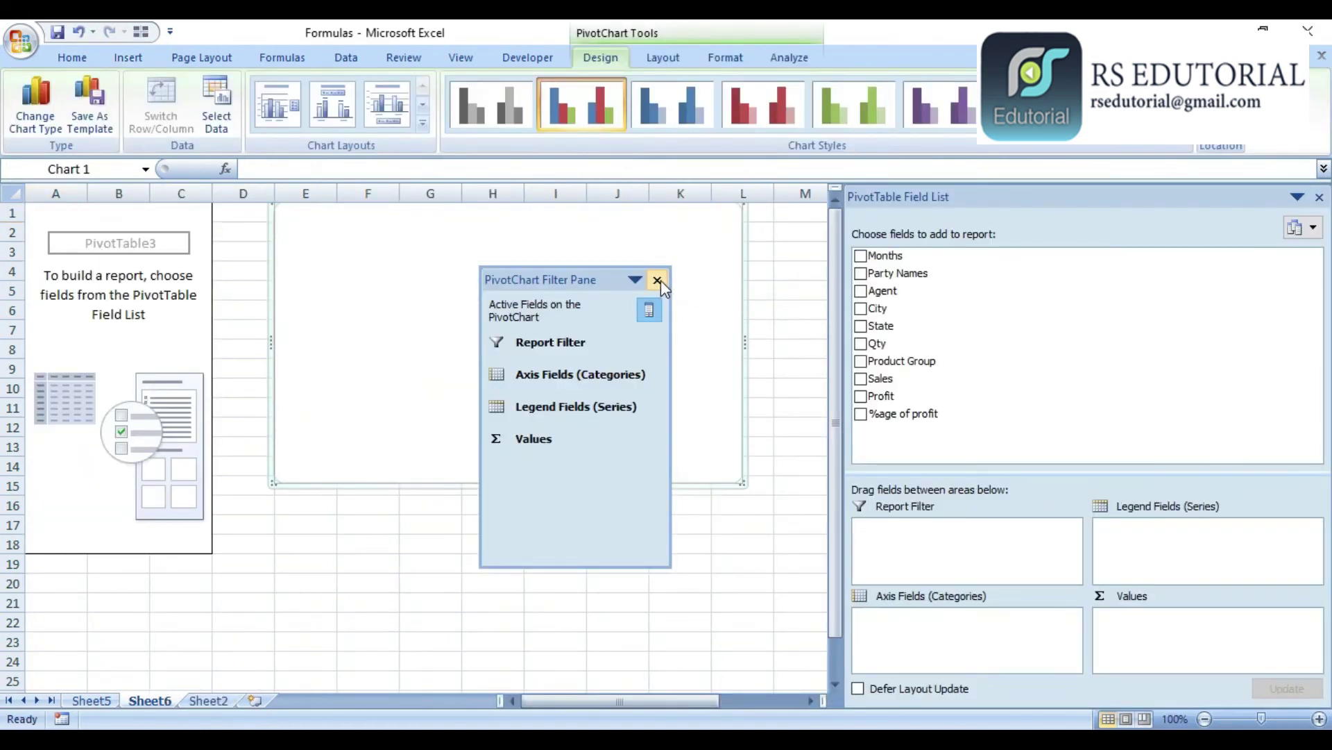
pyautogui.click(658, 280)
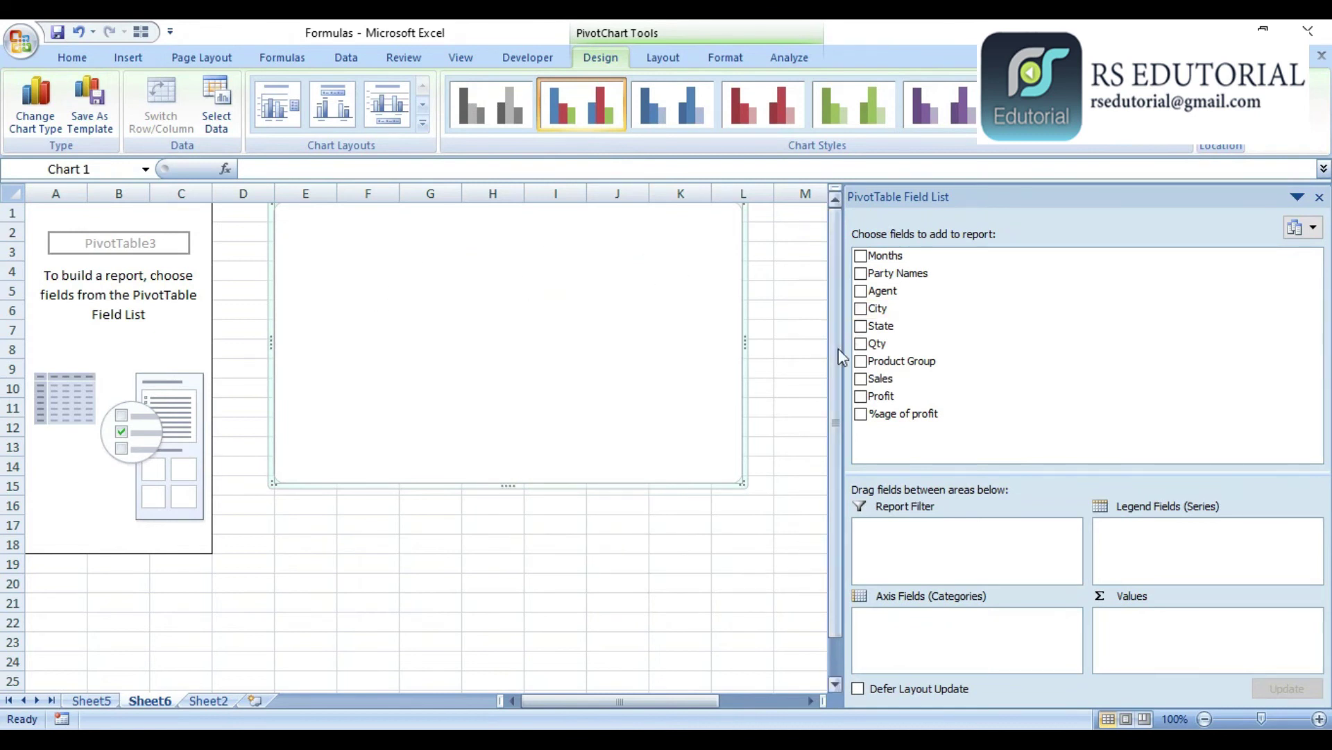
# Plot Sales by Months in the PivotChart and delete the chart's horizontal gridlines.
pyautogui.click(861, 256)
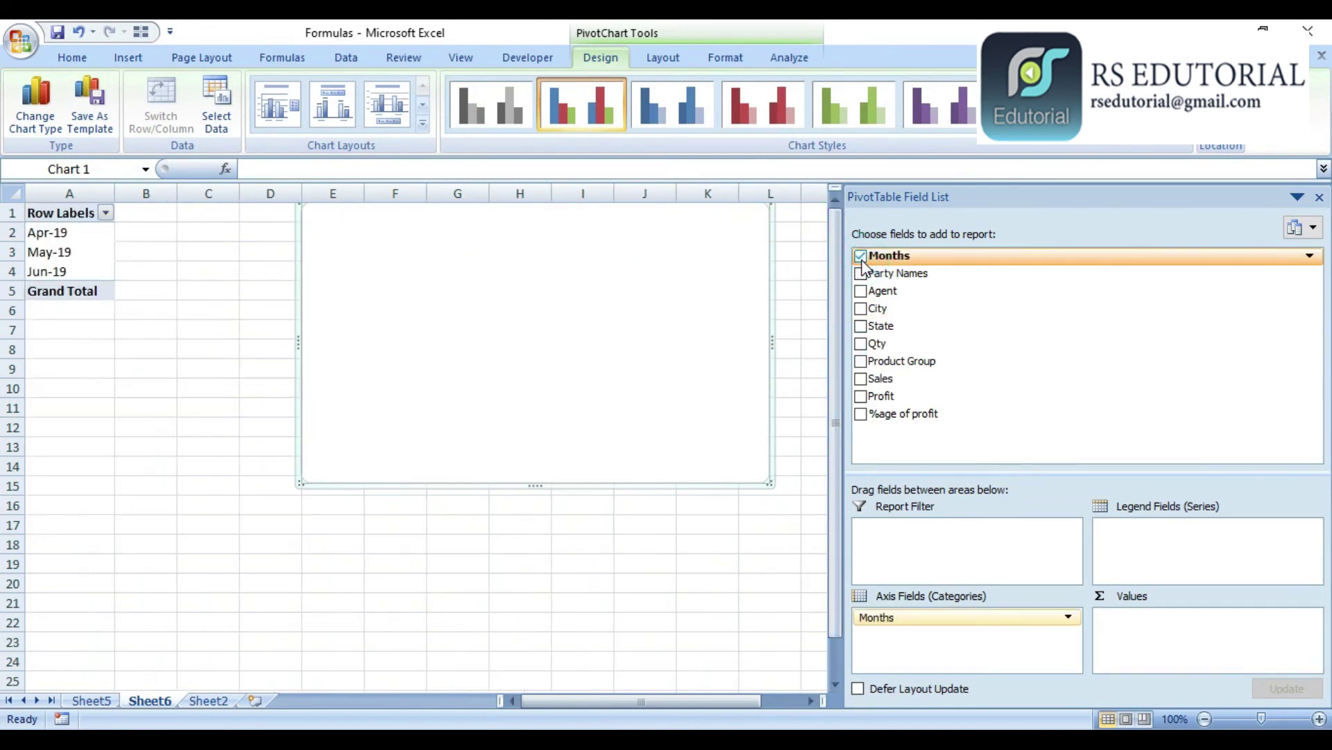
pyautogui.click(861, 379)
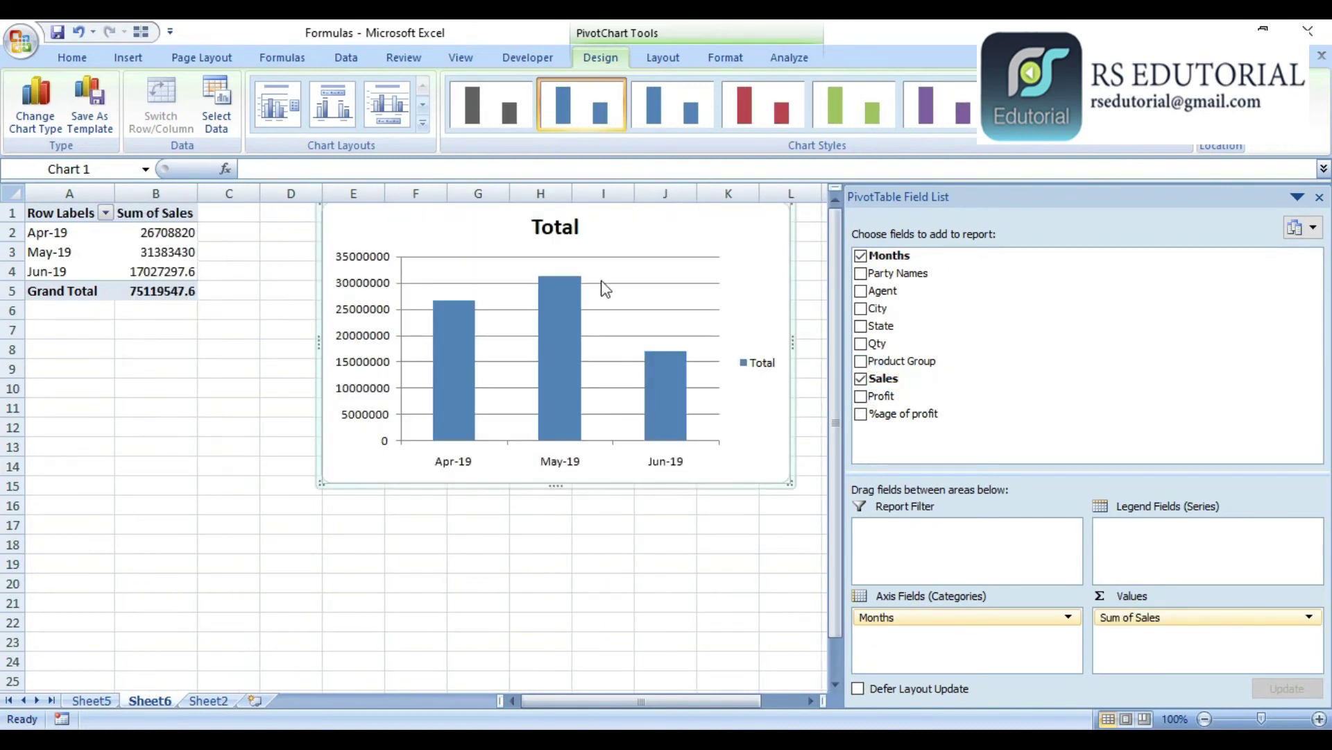
pyautogui.click(646, 285)
pyautogui.press('Delete')
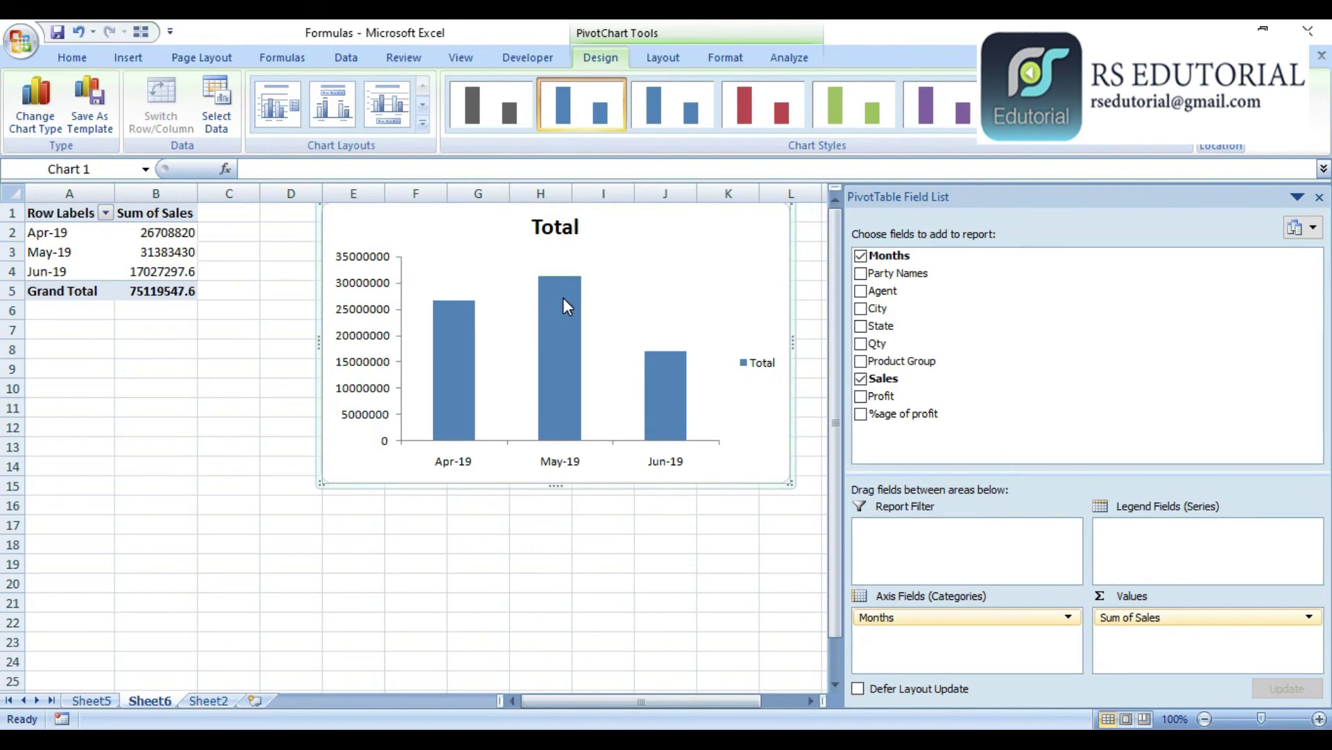
# Replace Months with Agent as the PivotChart's axis category field.
pyautogui.moveTo(936, 618); pyautogui.dragTo(711, 605)
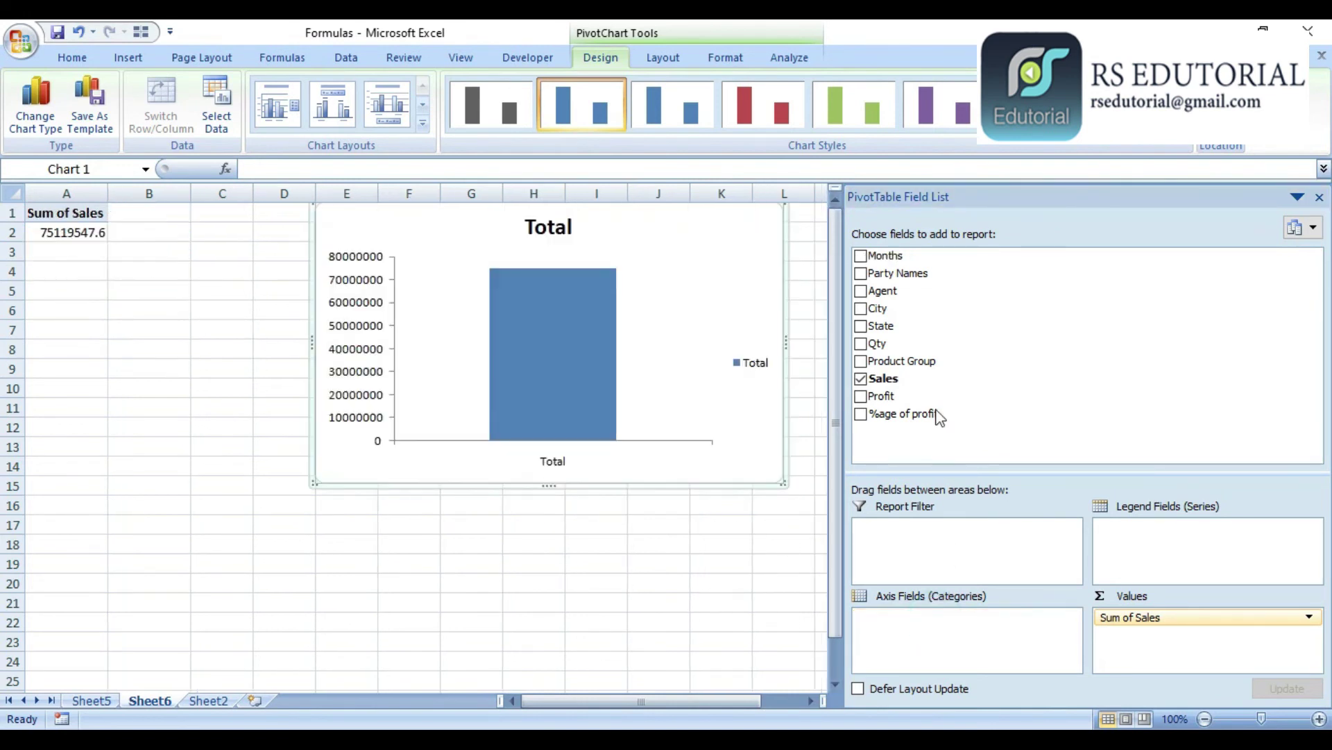
pyautogui.click(860, 292)
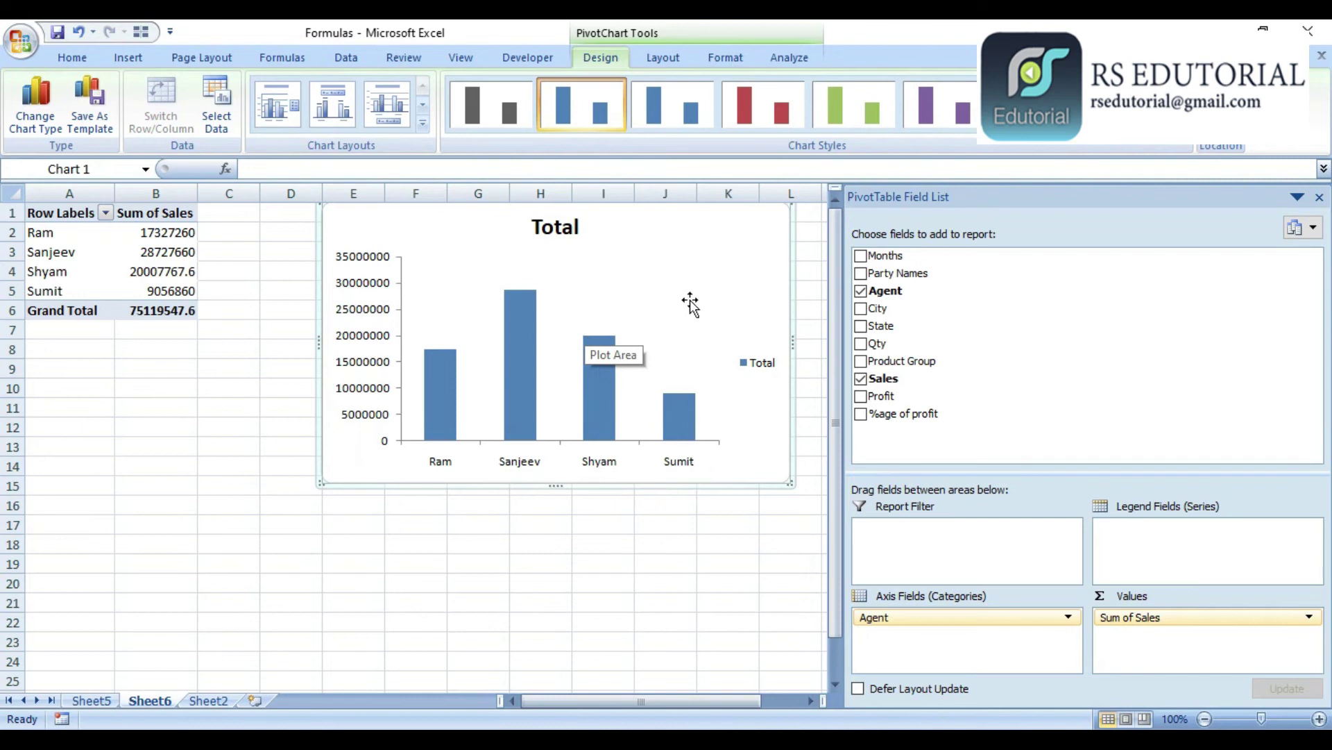
pyautogui.rightClick(710, 289)
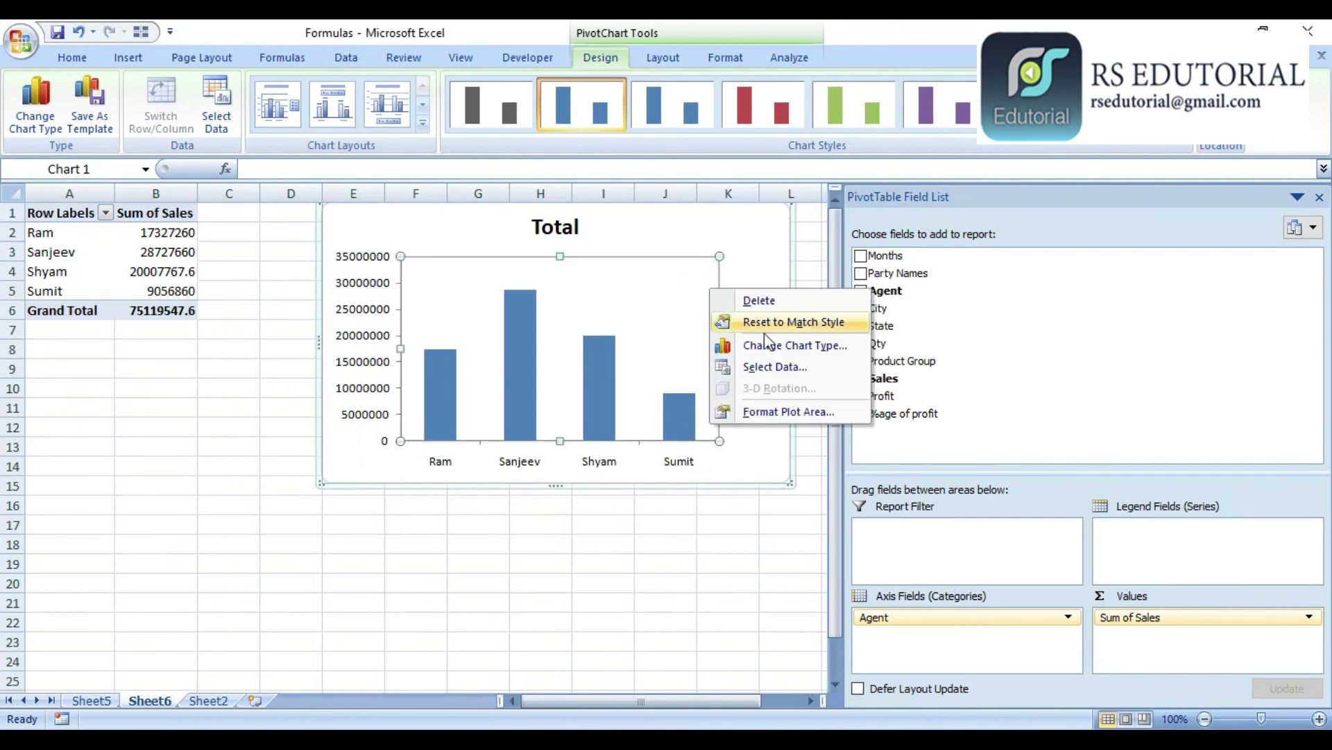
pyautogui.rightClick(773, 231)
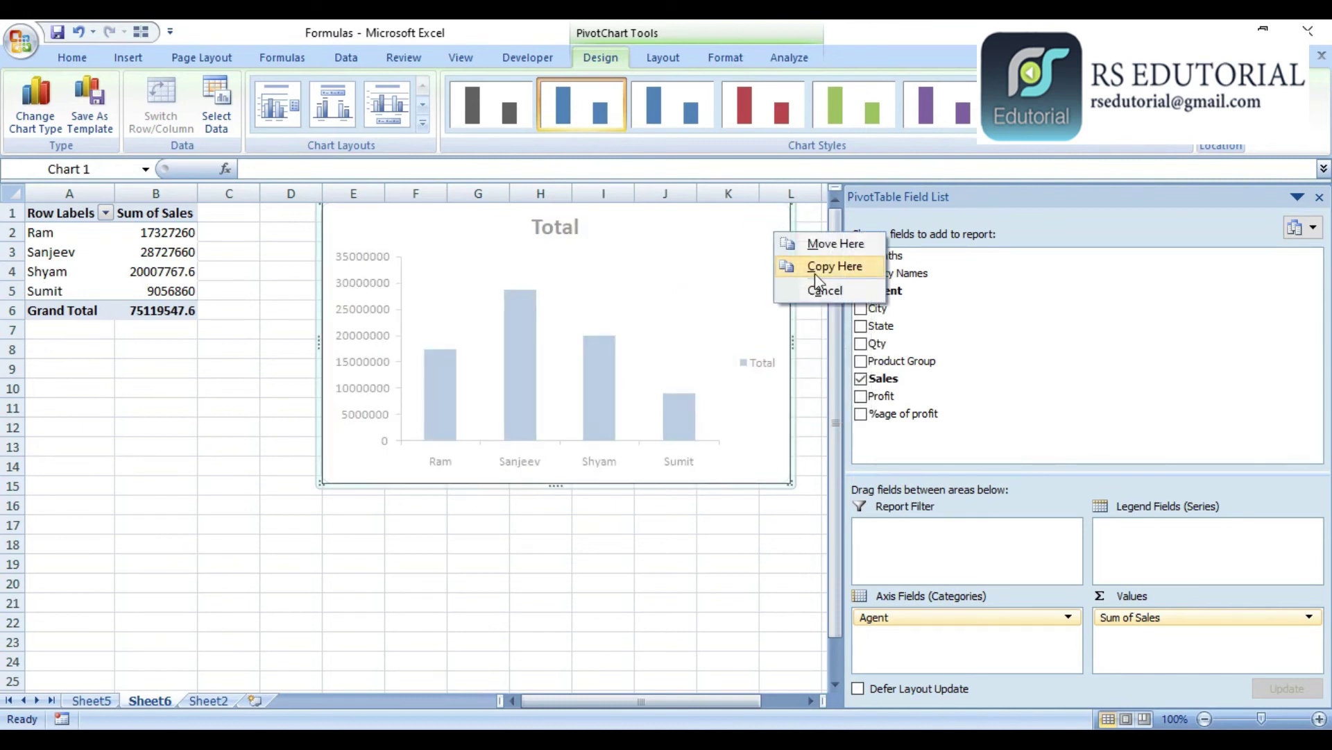
pyautogui.click(751, 287)
pyautogui.rightClick(752, 288)
pyautogui.click(752, 287)
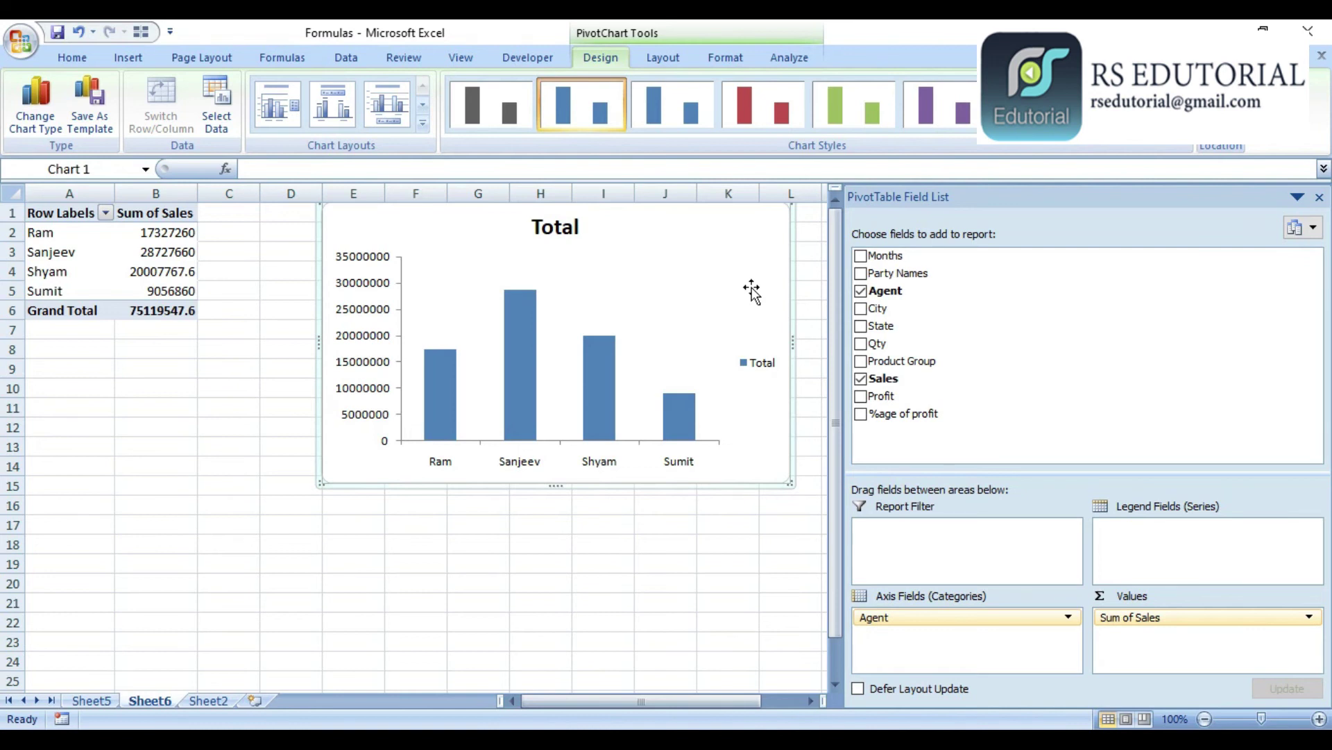
# Review the Sheet5 PivotTable, the Sheet6 PivotChart and the full extent of the Sheet2 source data.
pyautogui.click(90, 700)
pyautogui.click(427, 388)
pyautogui.click(347, 290)
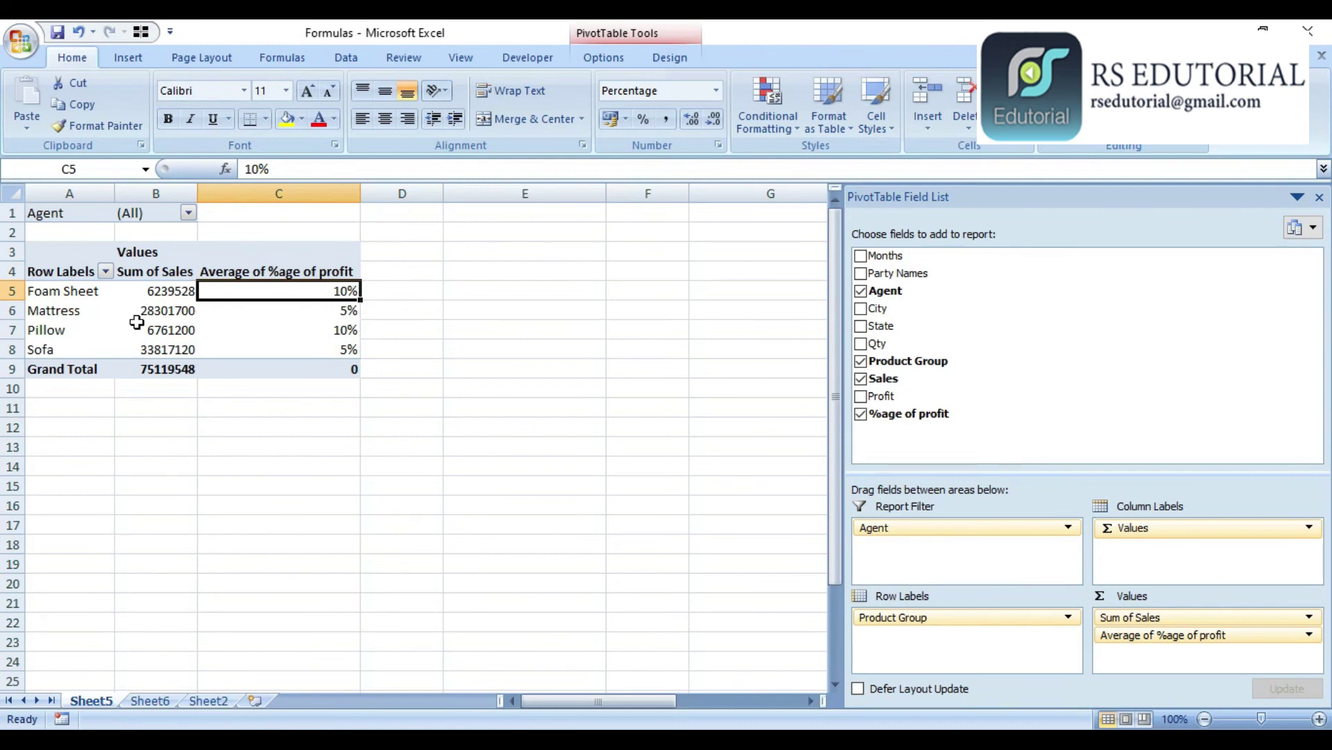
pyautogui.click(159, 702)
pyautogui.click(223, 685)
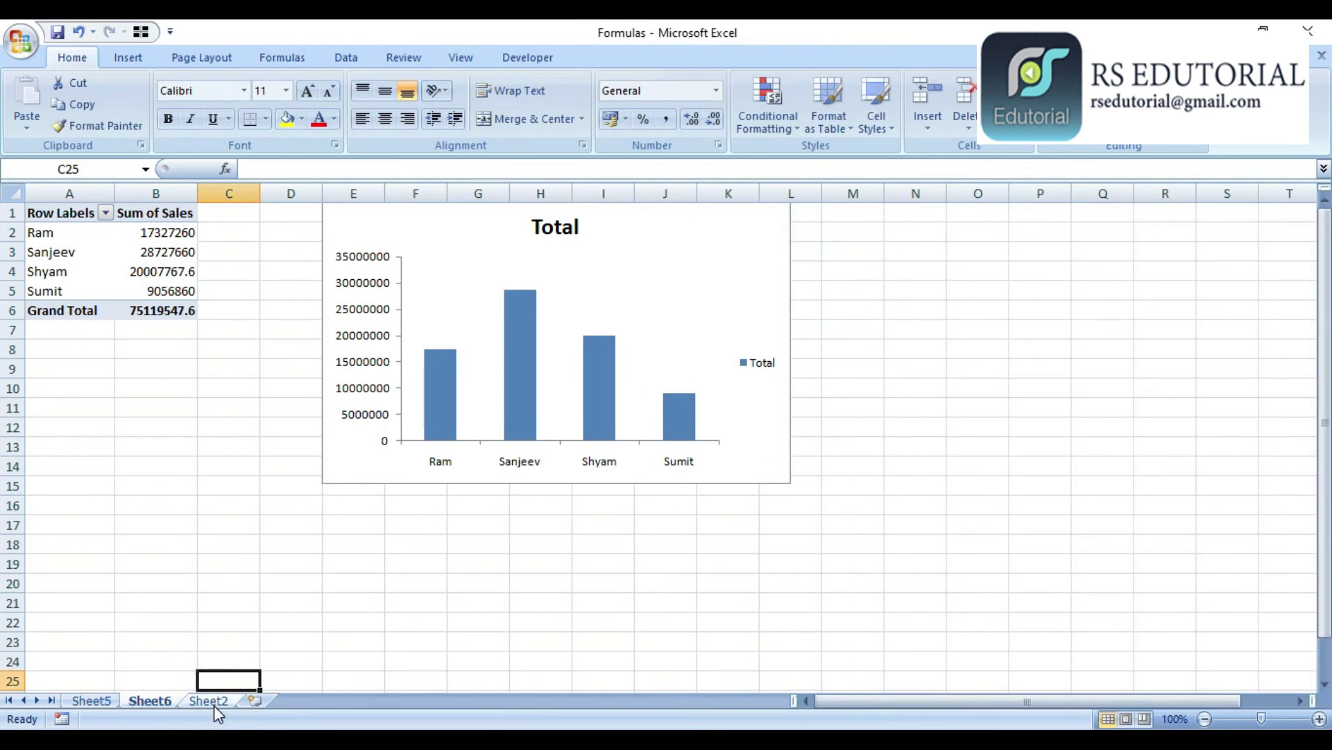
pyautogui.click(208, 701)
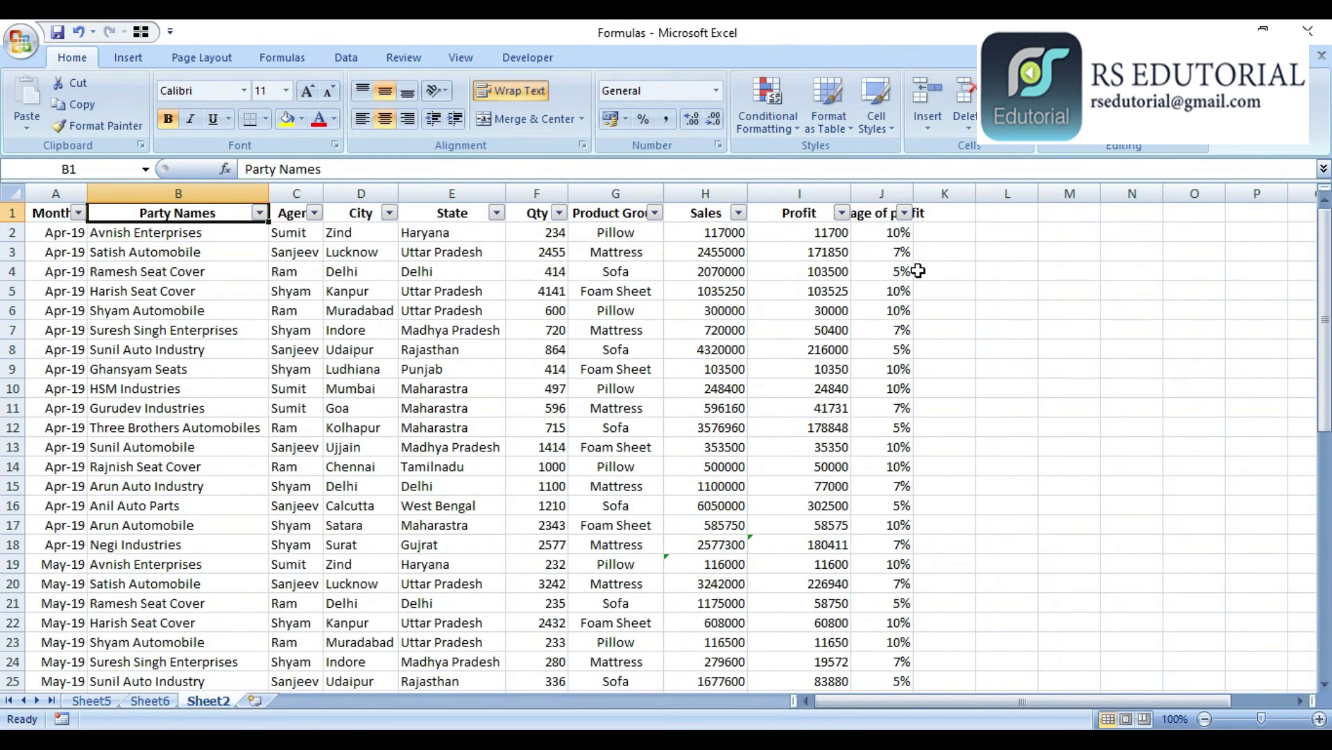
pyautogui.hotkey('ctrl', 'Down')
pyautogui.press('pageup')
pyautogui.hotkey('ctrl', 'Up')
pyautogui.click(610, 349)
# Remove Product Group from the Sheet5 PivotTable and move Agent from the report filter to the row labels.
pyautogui.click(93, 700)
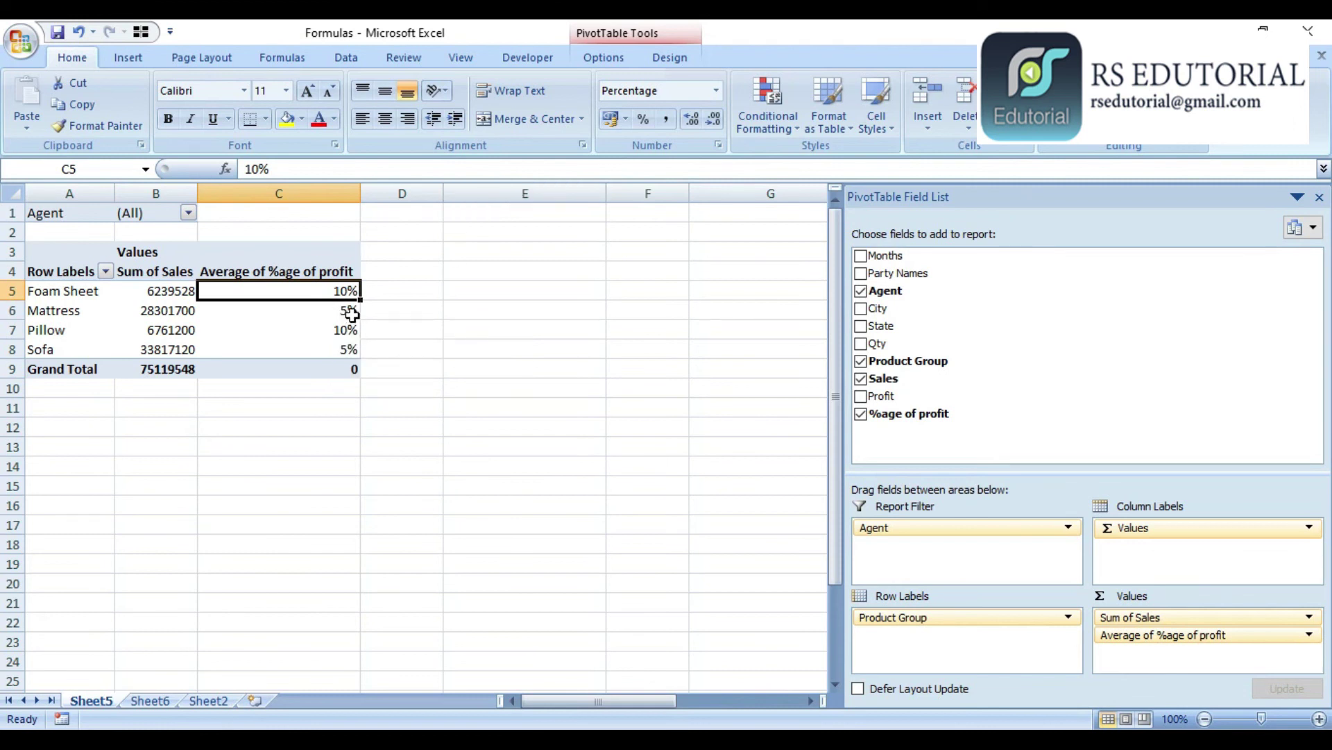
pyautogui.moveTo(352, 314)
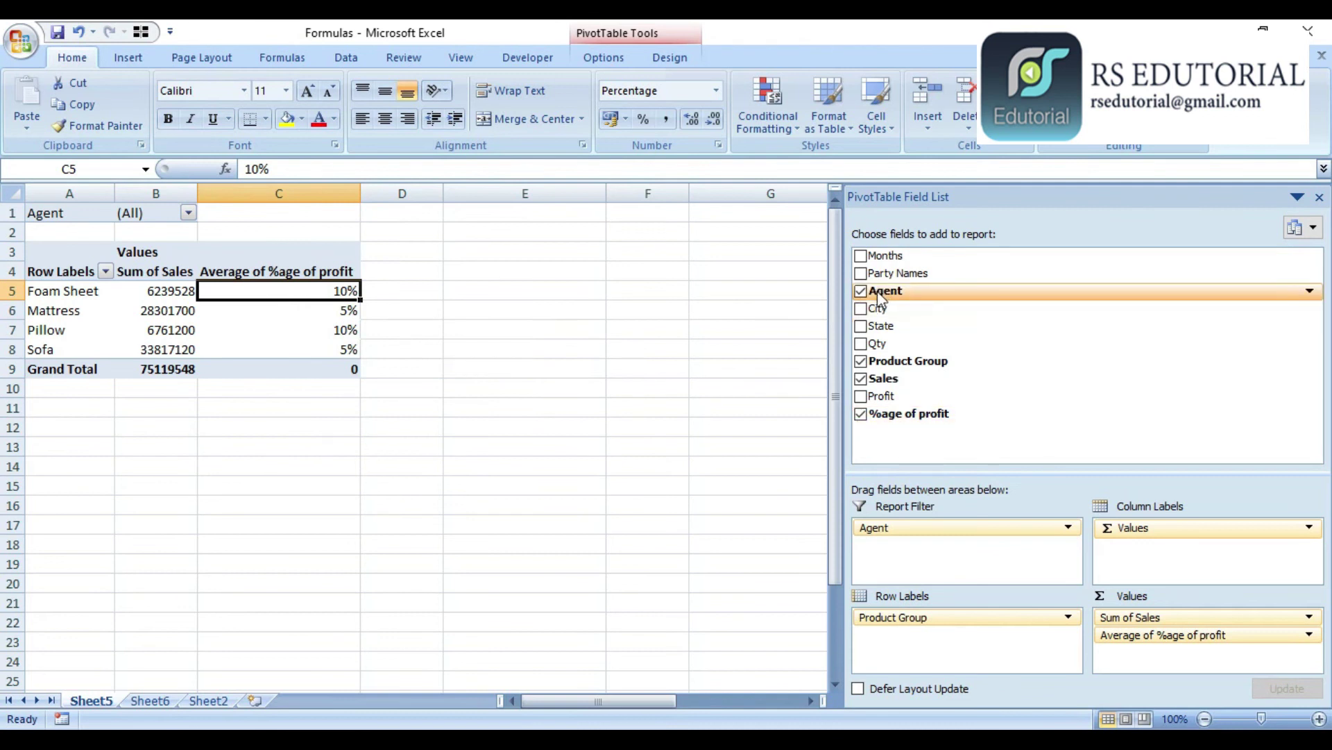
pyautogui.moveTo(926, 618); pyautogui.dragTo(932, 392)
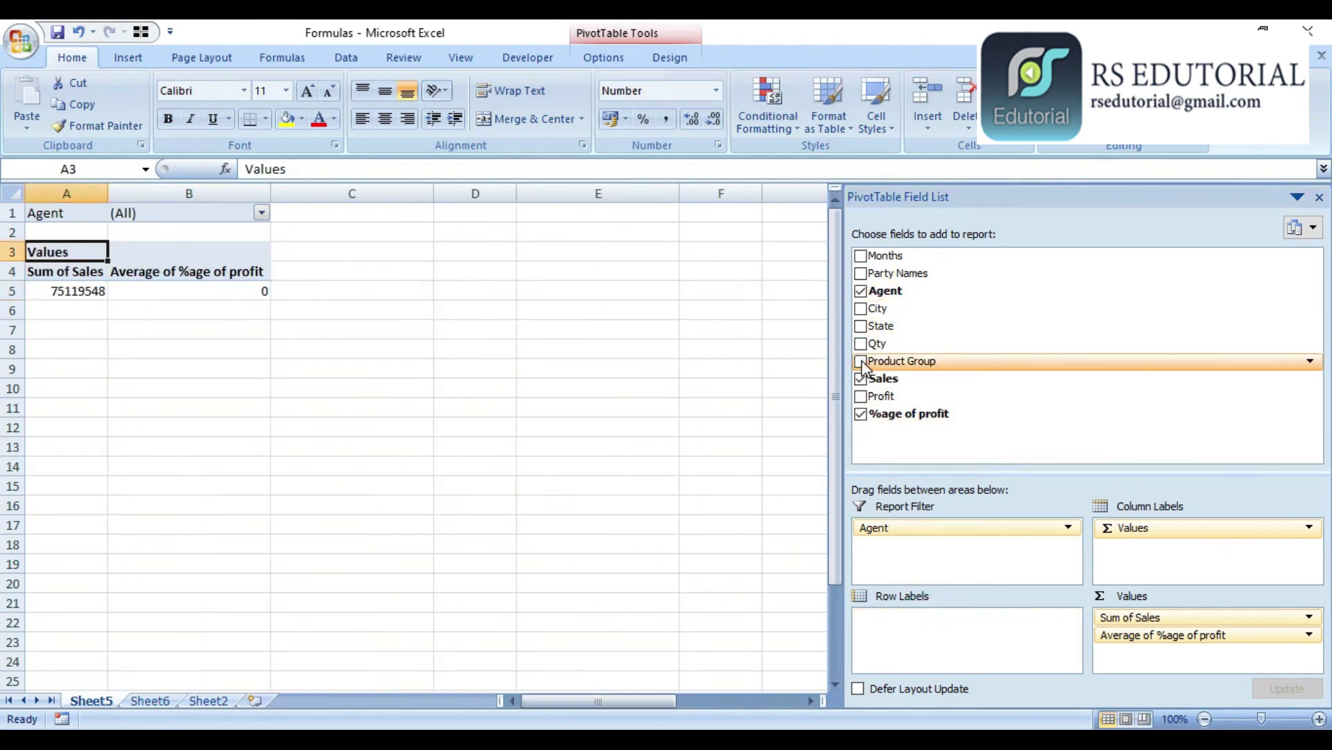
pyautogui.moveTo(882, 526); pyautogui.dragTo(906, 633)
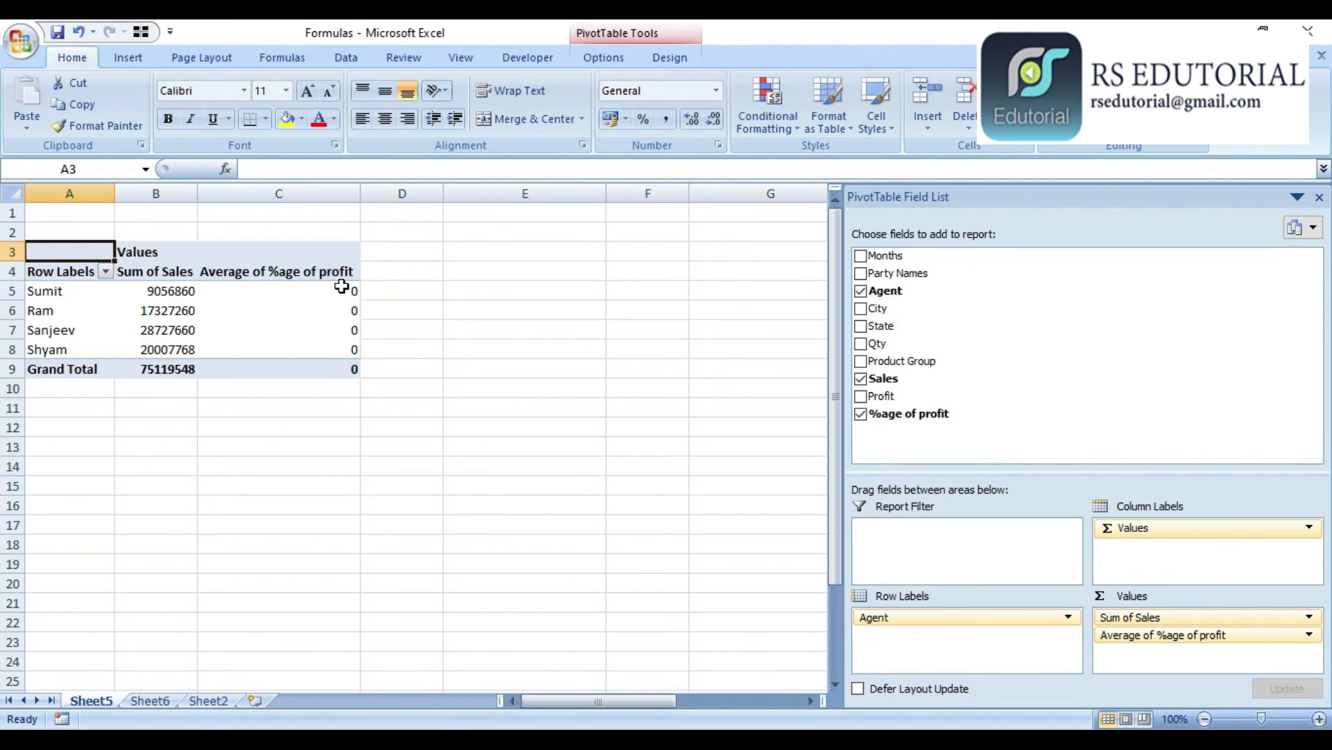
# Format the agents' average profit values in C5:C8 as percentages.
pyautogui.moveTo(340, 287); pyautogui.dragTo(340, 347)
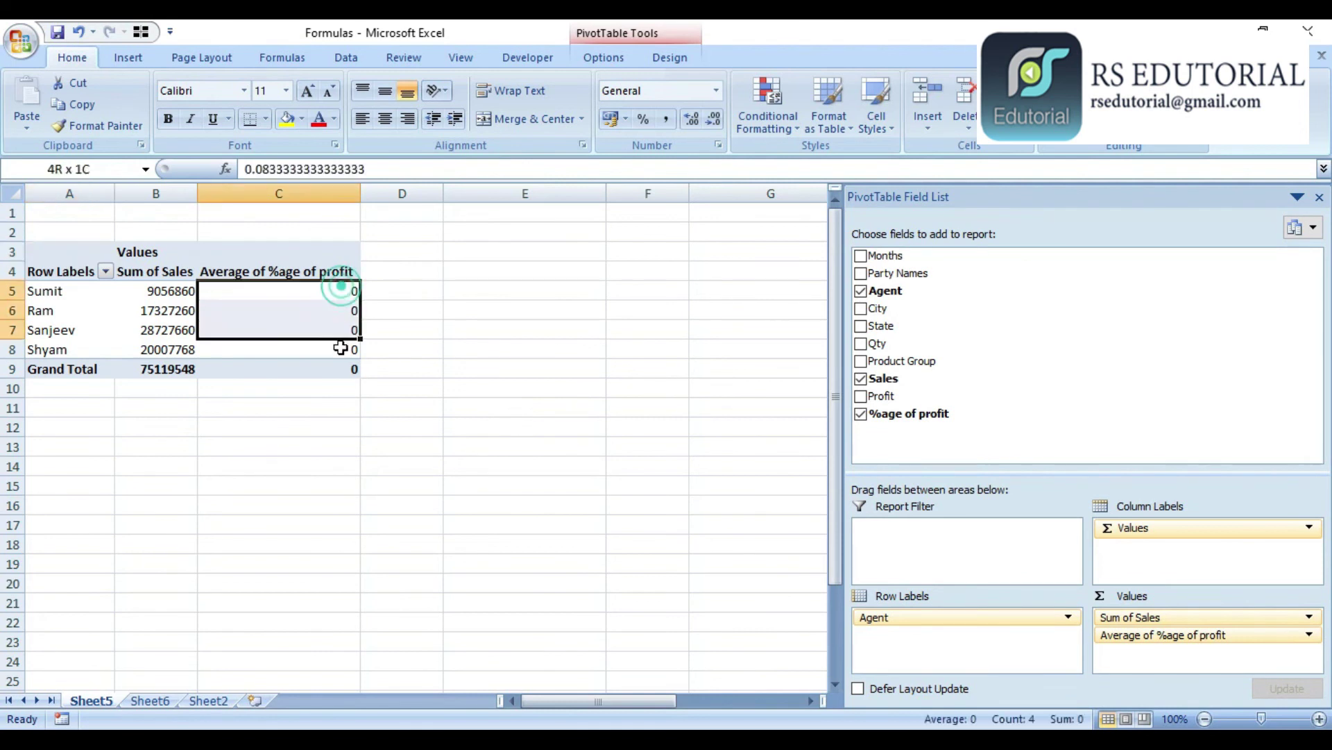
pyautogui.click(643, 119)
pyautogui.click(500, 324)
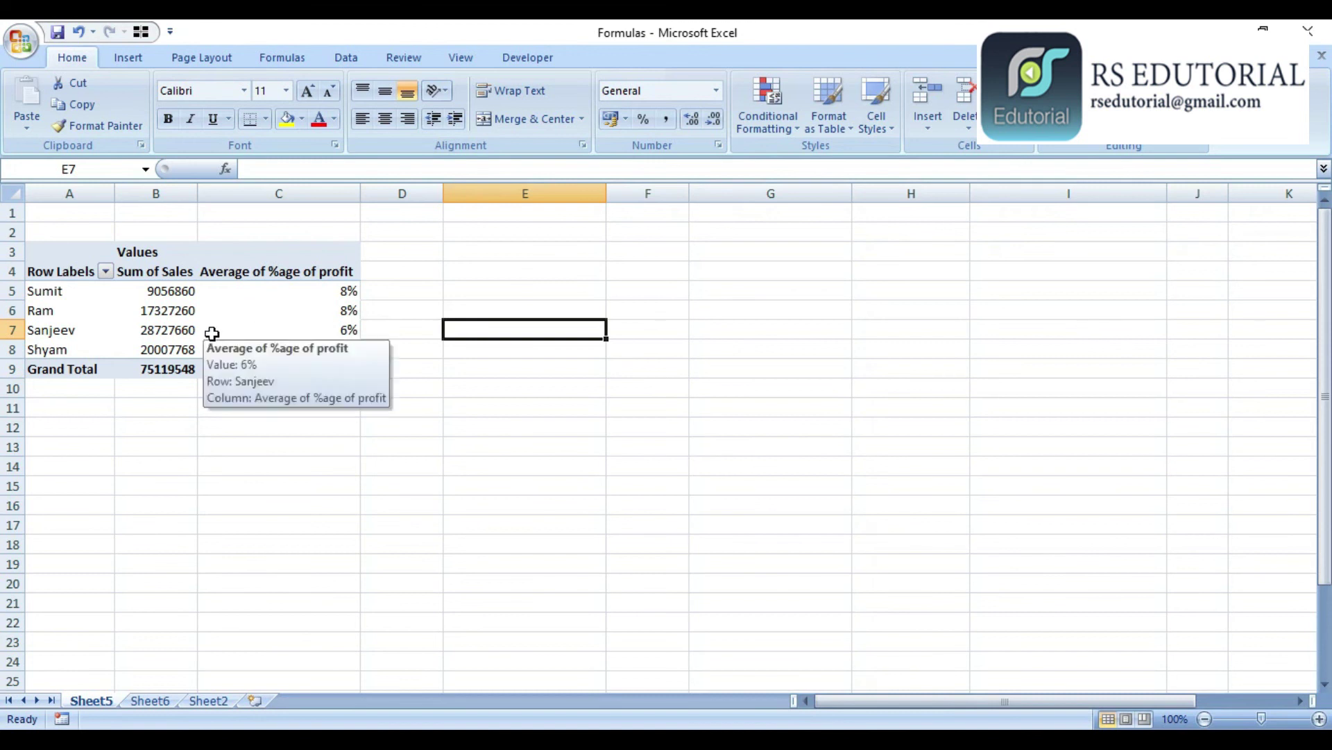
# Extract the source records behind the Sum of Sales value in B7 of the Sheet5 PivotTable to a new worksheet.
pyautogui.click(161, 330)
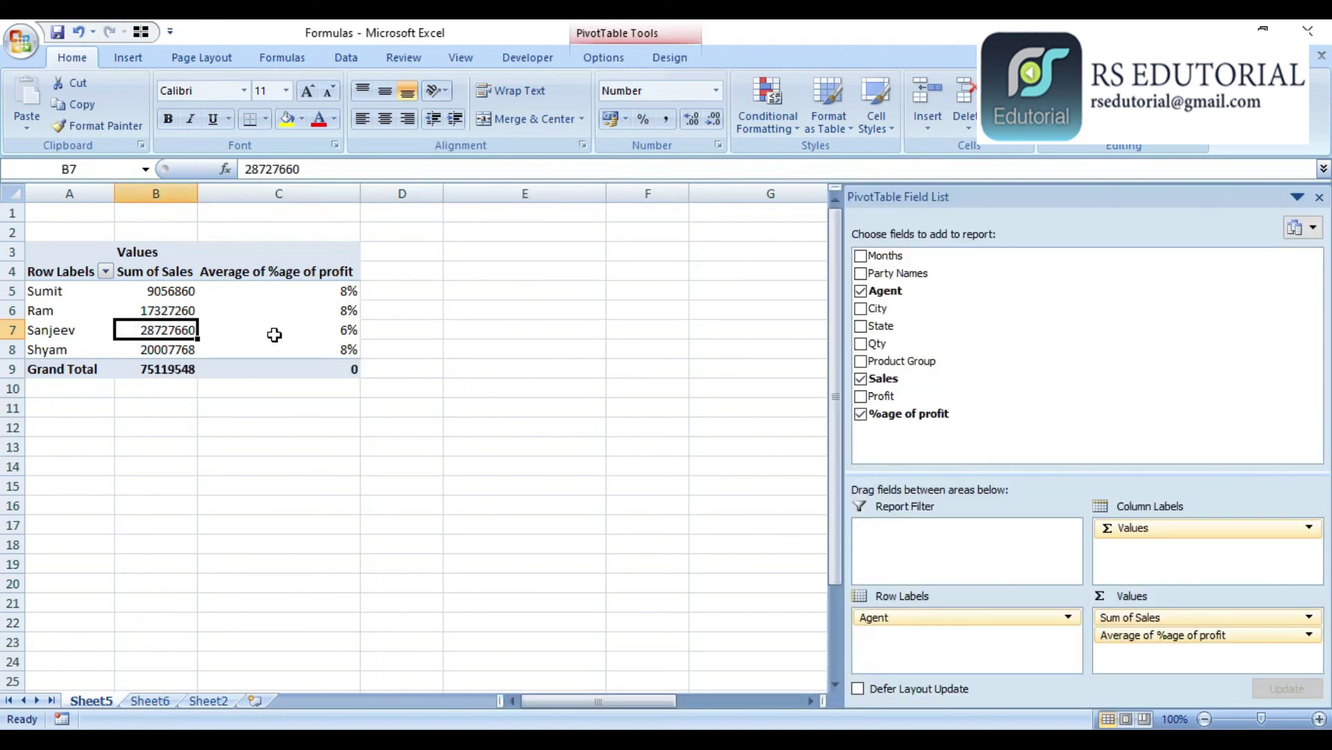
pyautogui.click(210, 699)
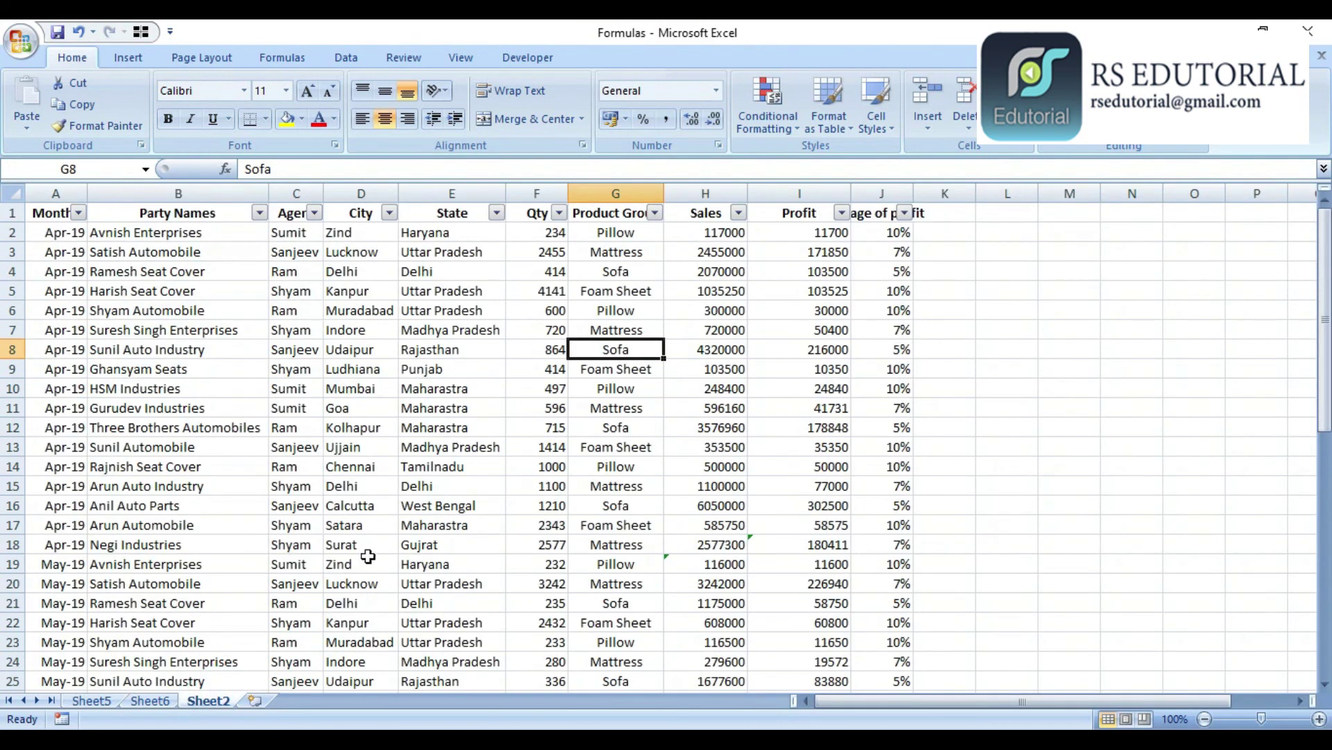
pyautogui.click(93, 700)
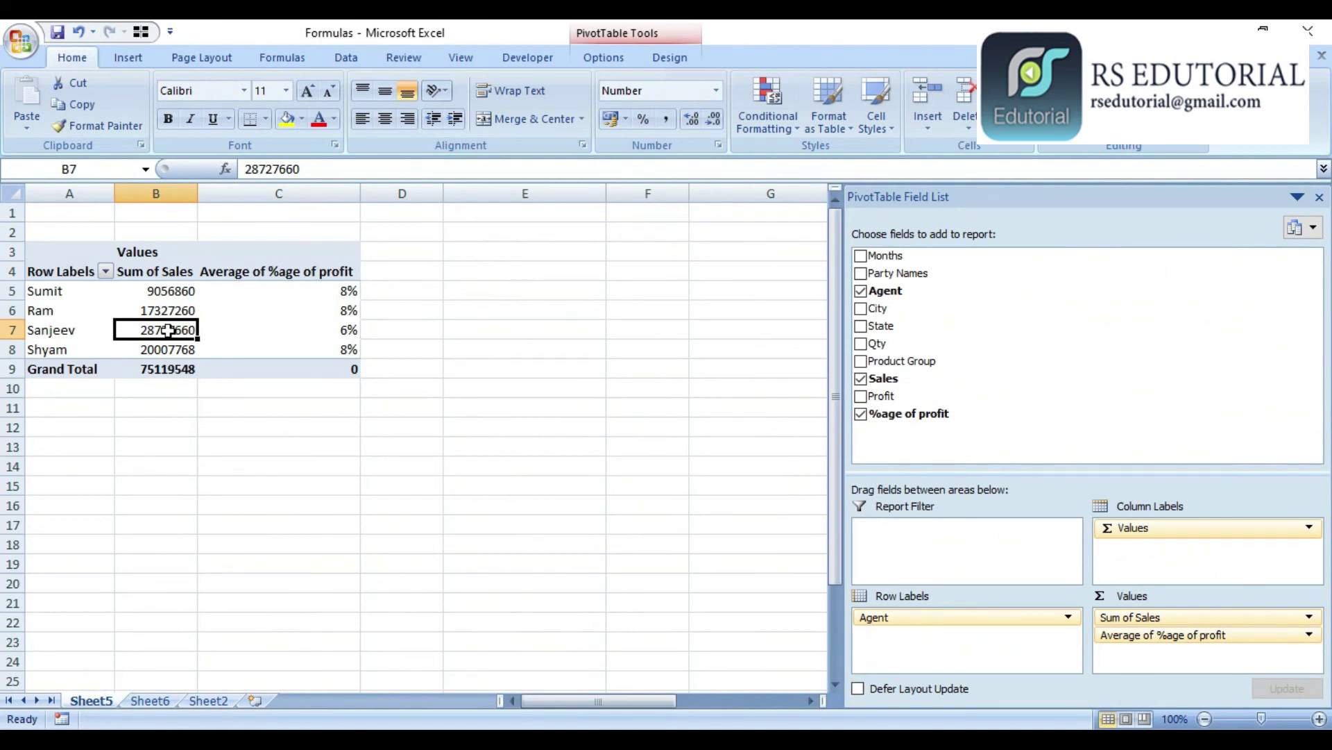
pyautogui.moveTo(165, 330)
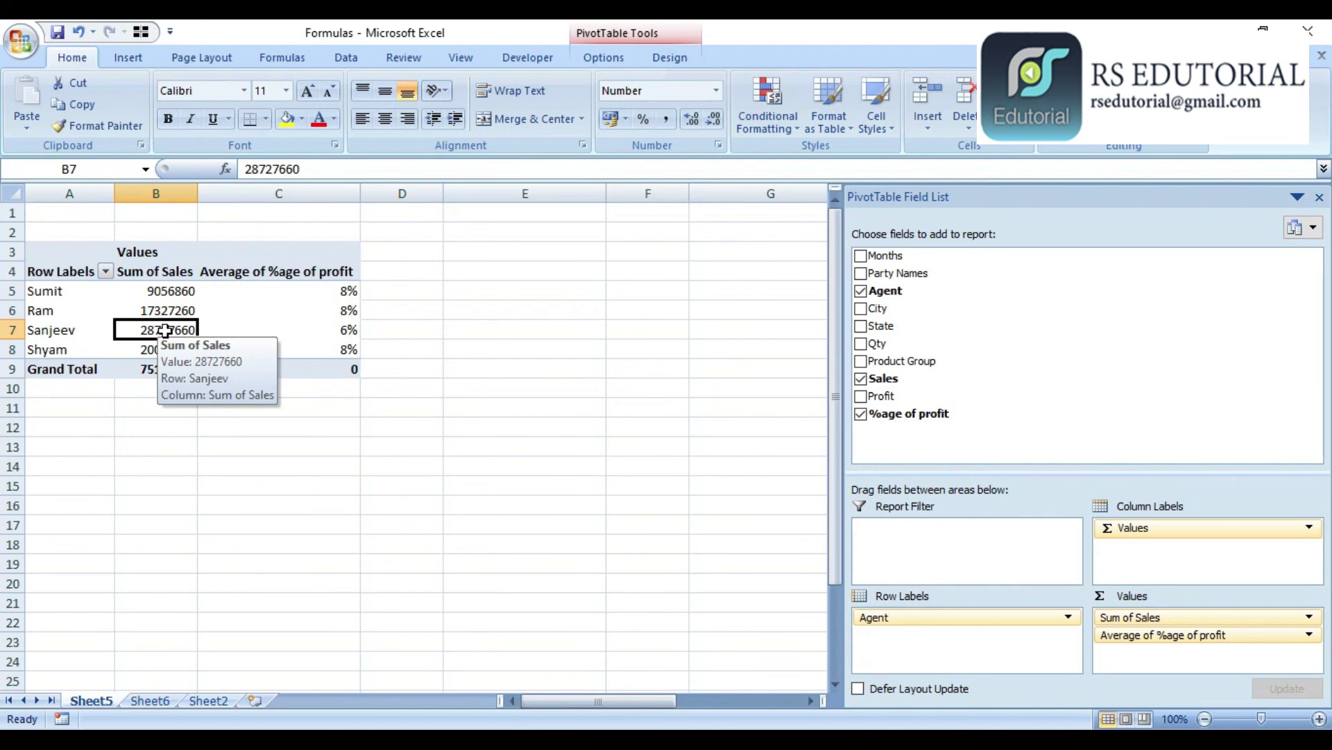
pyautogui.doubleClick(165, 331)
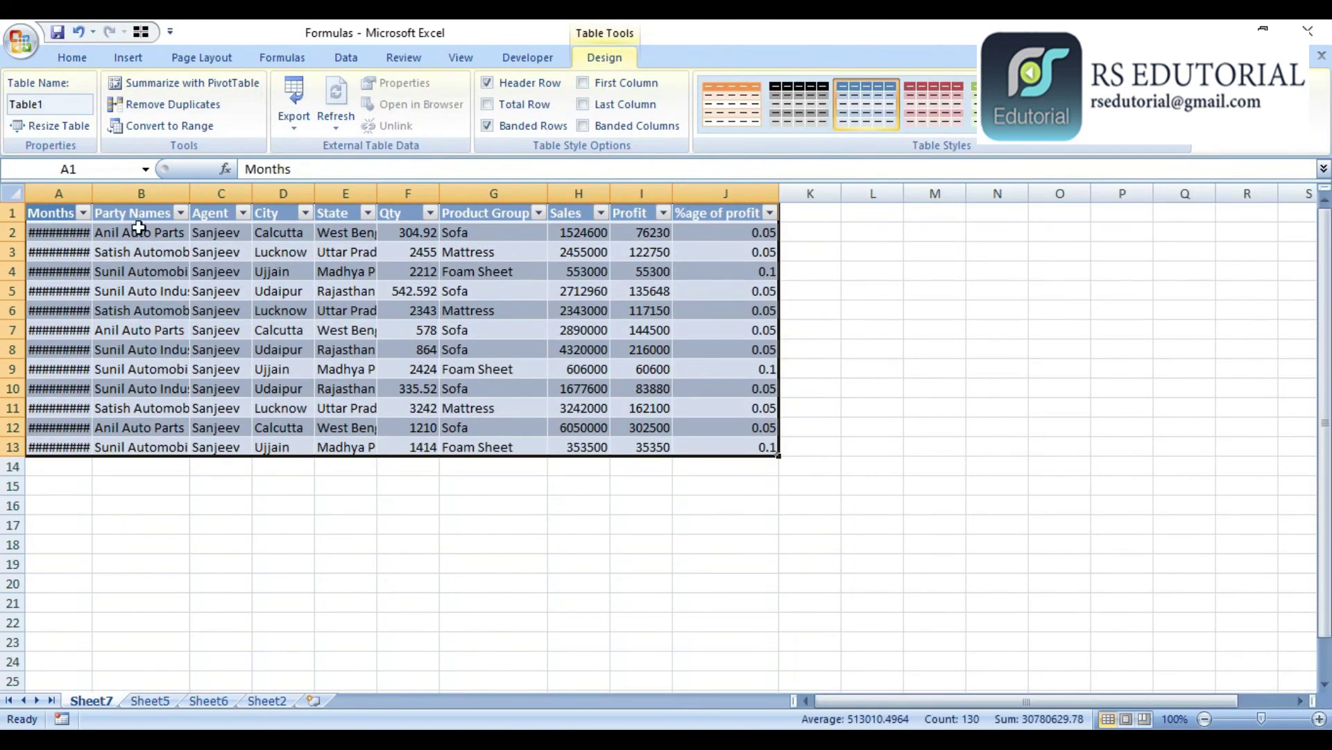
# Widen the Months column on Sheet7 to fit its dates, review the extracted records, and return to the Sheet6 chart.
pyautogui.doubleClick(93, 193)
pyautogui.click(299, 330)
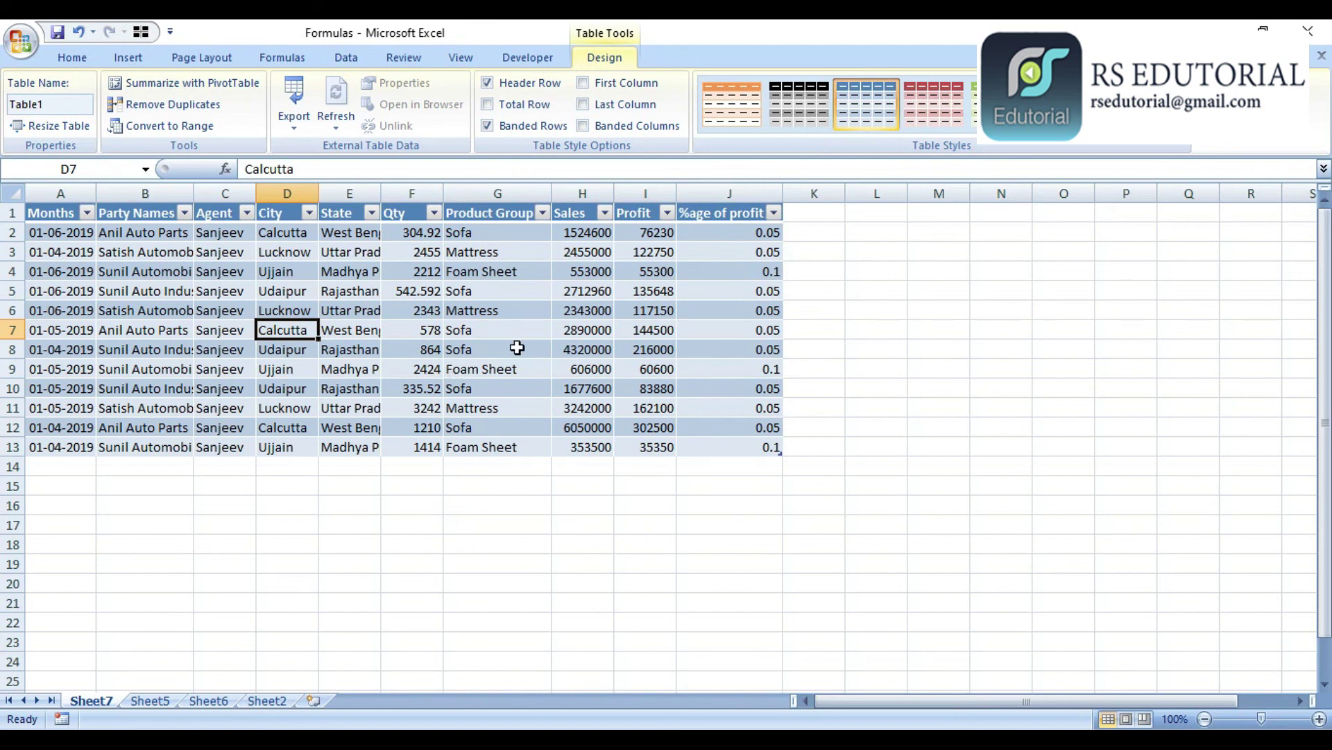
pyautogui.click(635, 365)
pyautogui.click(817, 430)
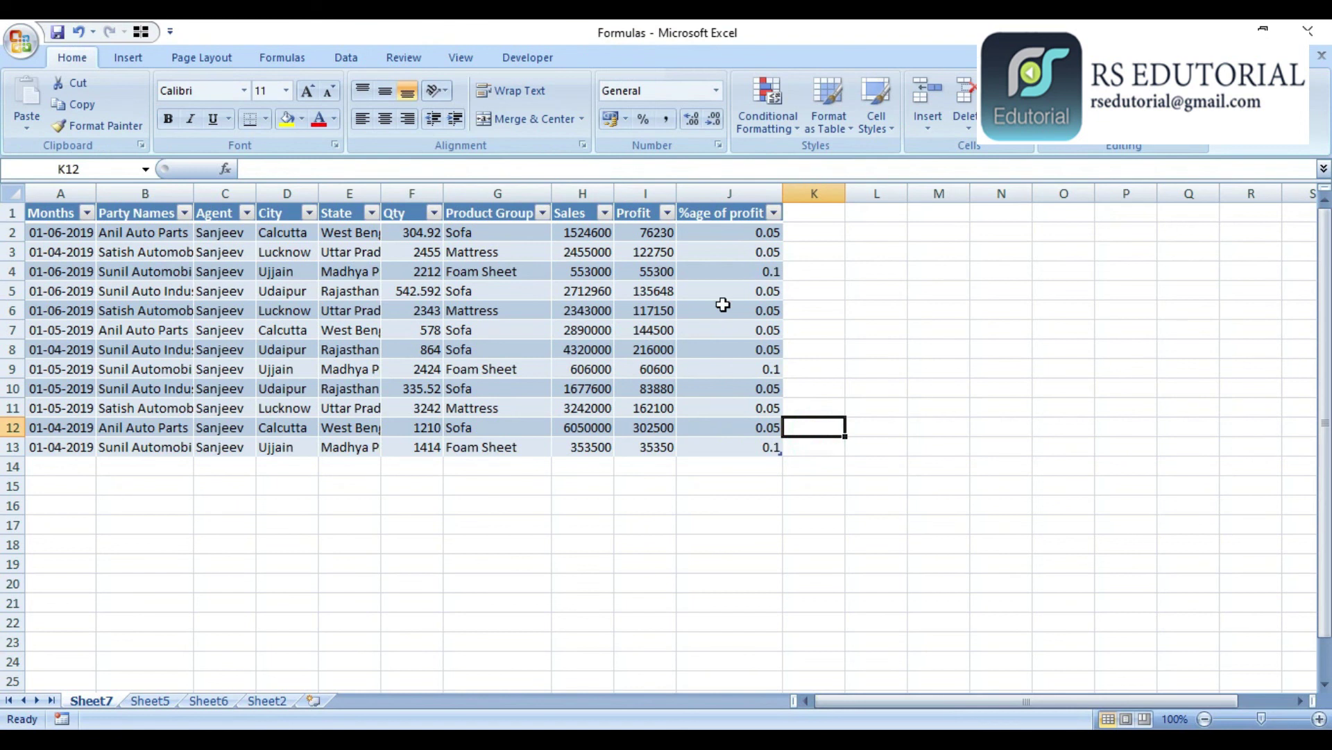
pyautogui.click(646, 330)
pyautogui.click(220, 701)
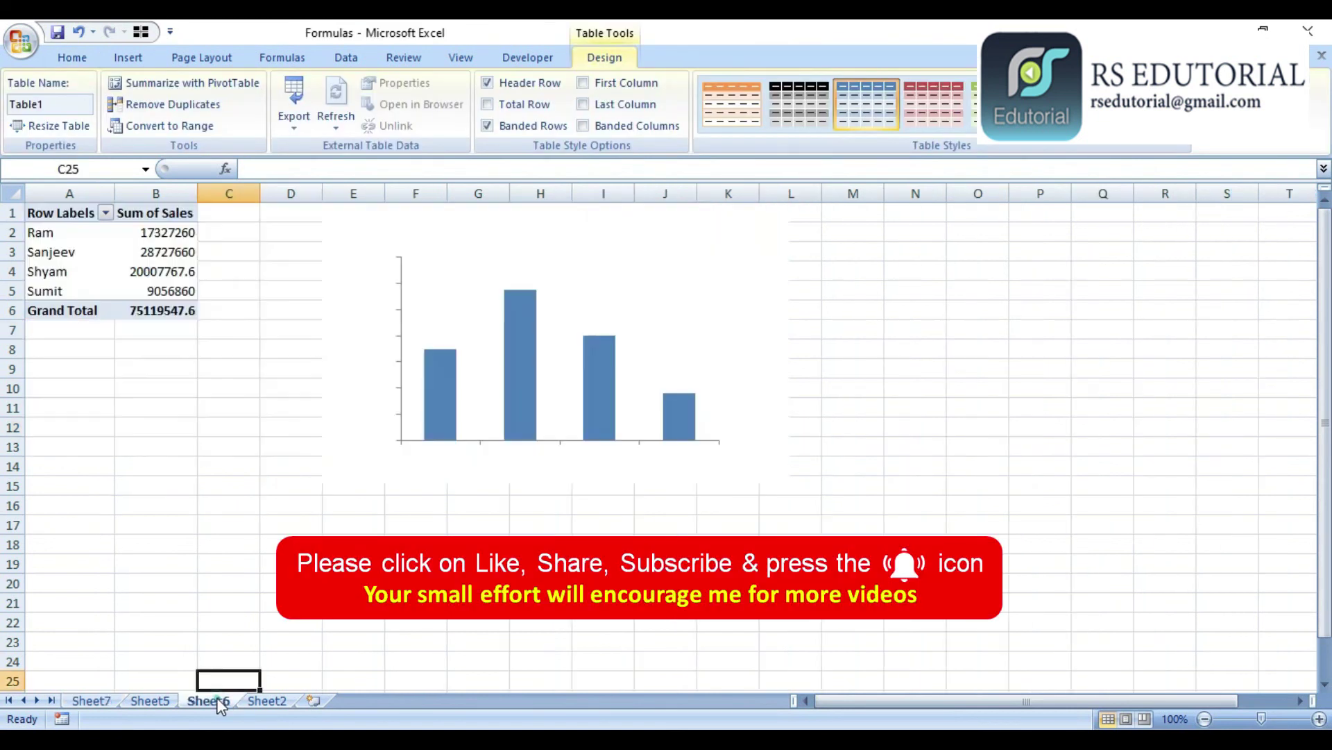